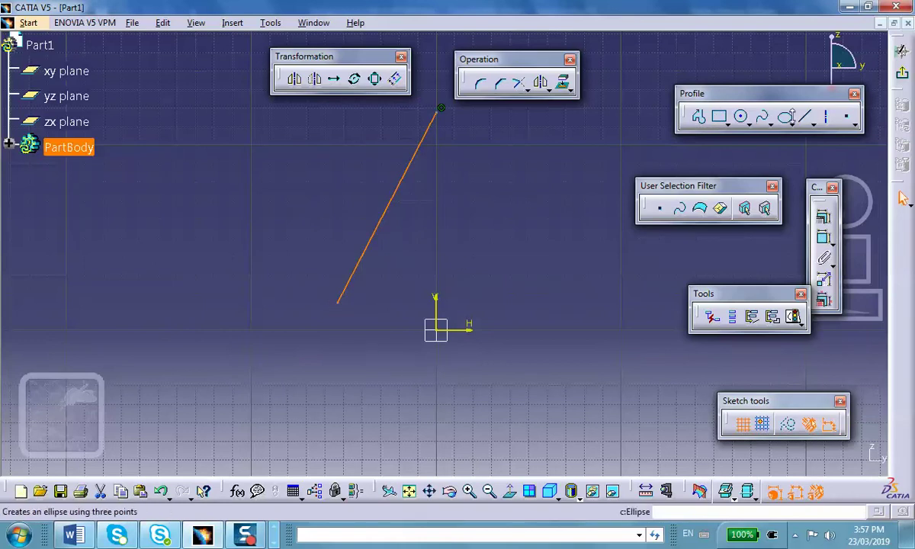
# - Draw a second line from the existing line's lower end to a point on the vertical axis below the origin
pyautogui.click(805, 116)
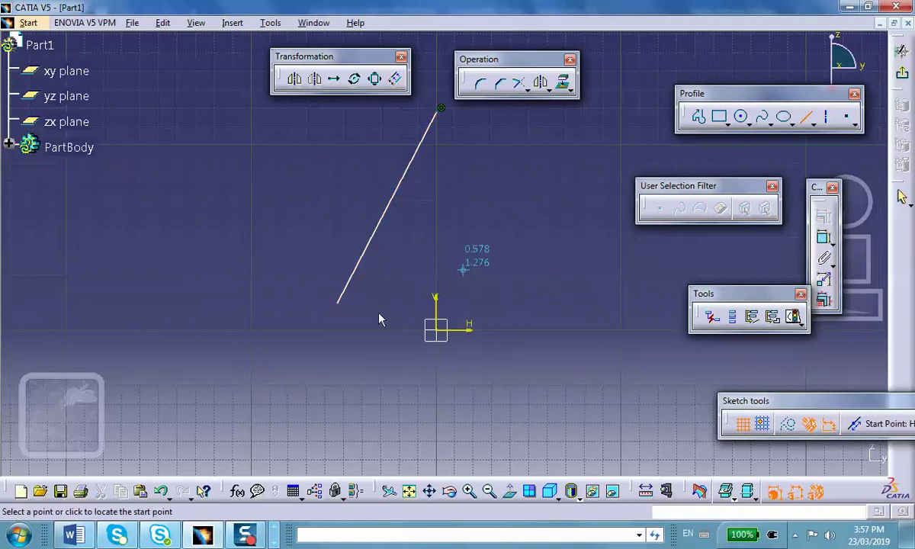
pyautogui.click(339, 303)
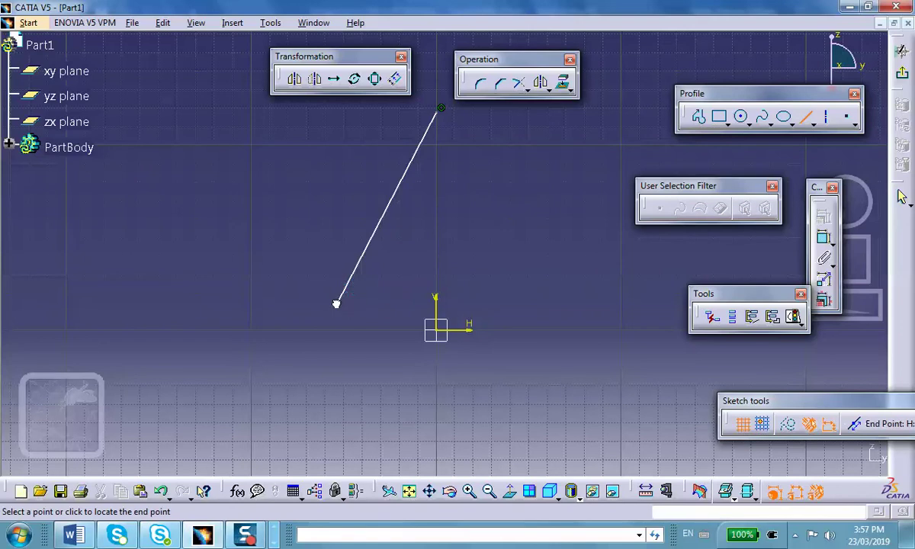
pyautogui.click(440, 441)
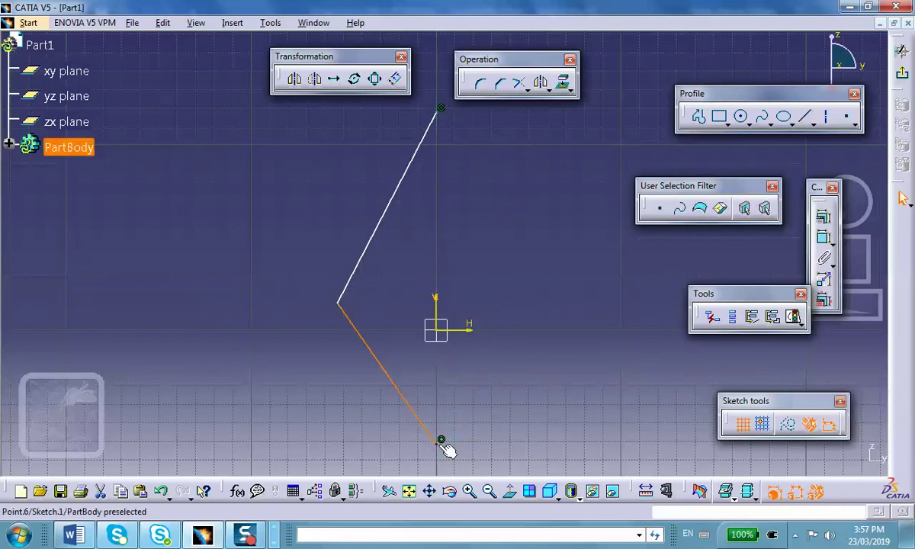
# - Check the assignment drawing in Word, then draw a short arc centred on the upper line's top end, ending on the vertical axis at about V 3.21
pyautogui.click(75, 535)
pyautogui.click(77, 537)
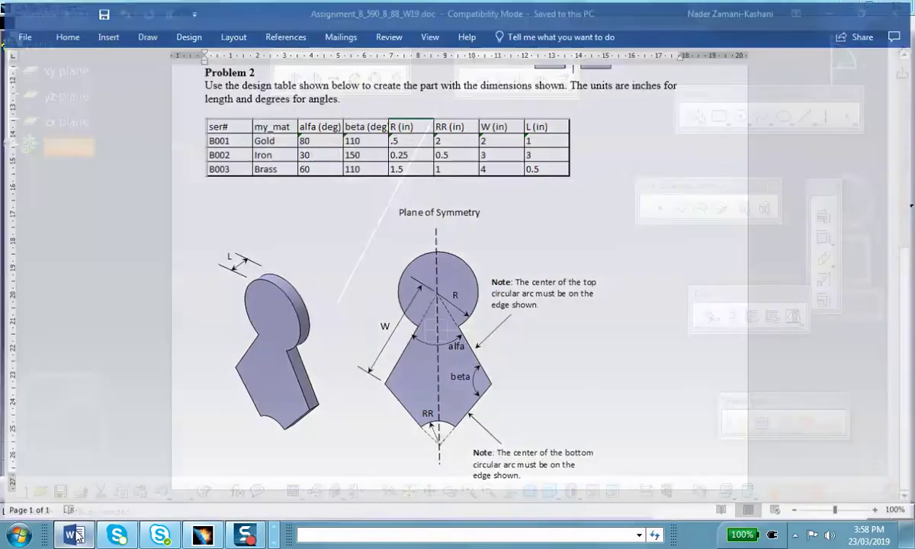
pyautogui.moveTo(504, 190)
pyautogui.mouseDown(button='middle')
pyautogui.moveTo(487, 235)
pyautogui.moveTo(497, 259)
pyautogui.mouseUp(button='middle')
pyautogui.click(749, 124)
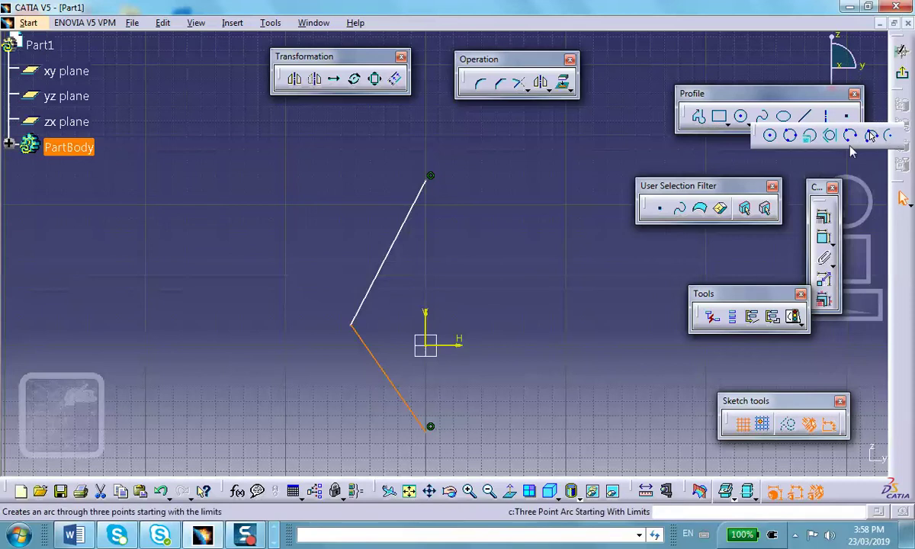
pyautogui.click(892, 136)
pyautogui.click(428, 178)
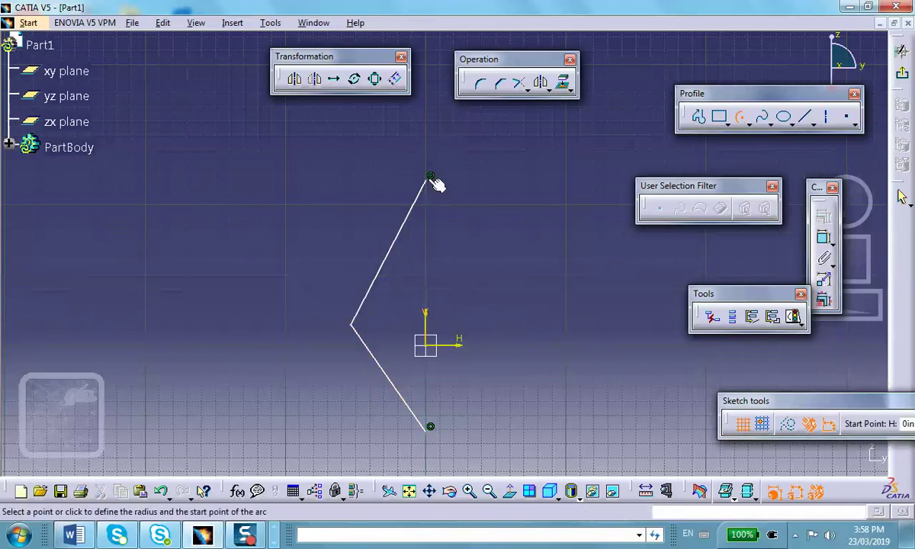
pyautogui.click(409, 230)
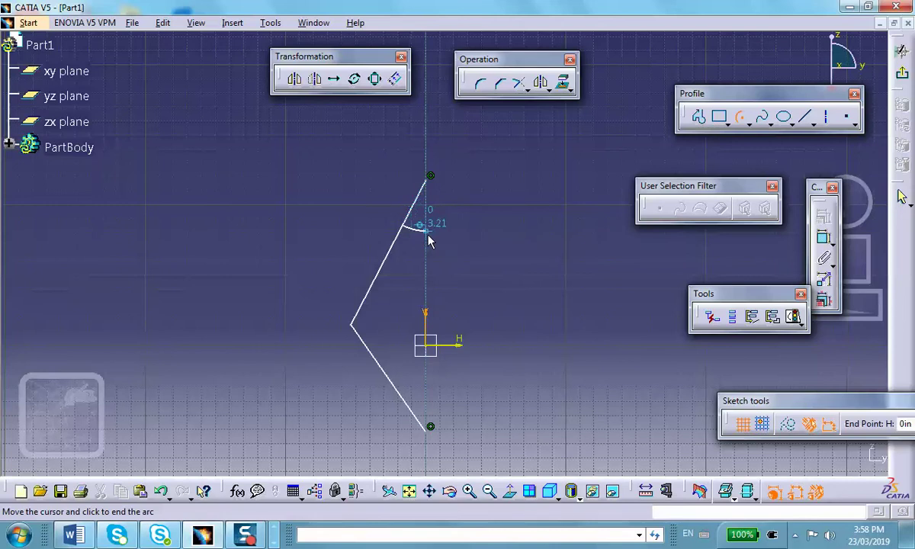
pyautogui.click(428, 241)
pyautogui.click(579, 183)
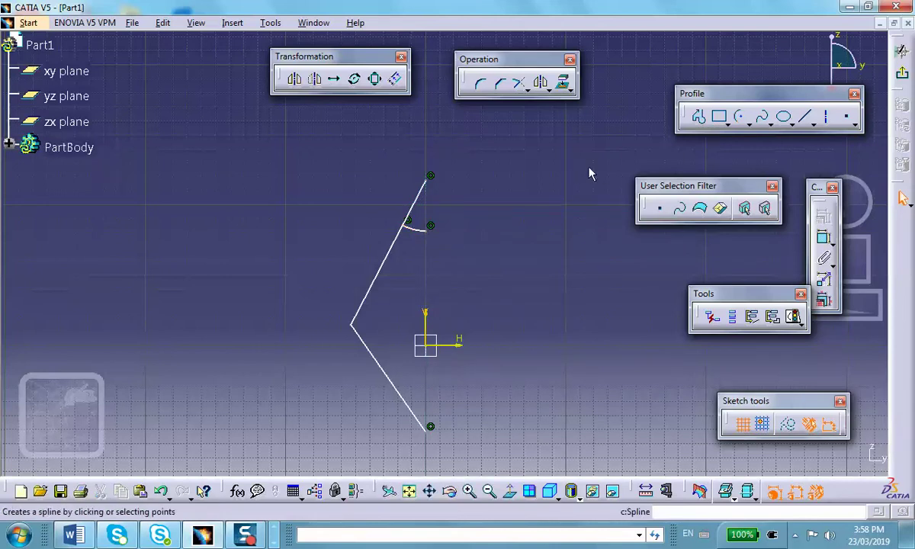
# - Draw a short arc centred on the lower line's bottom end, from about (-0.53, -1.66) on that line to the vertical axis
pyautogui.click(742, 120)
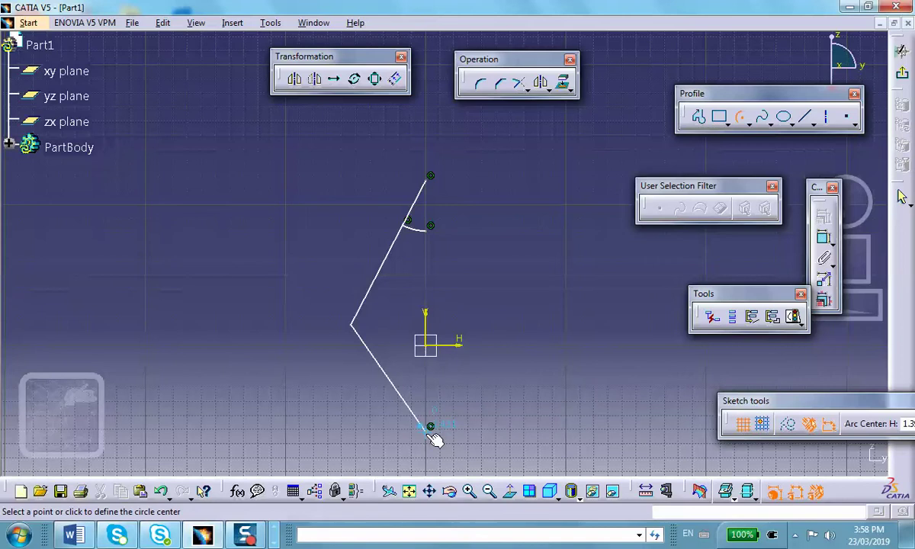
pyautogui.click(431, 427)
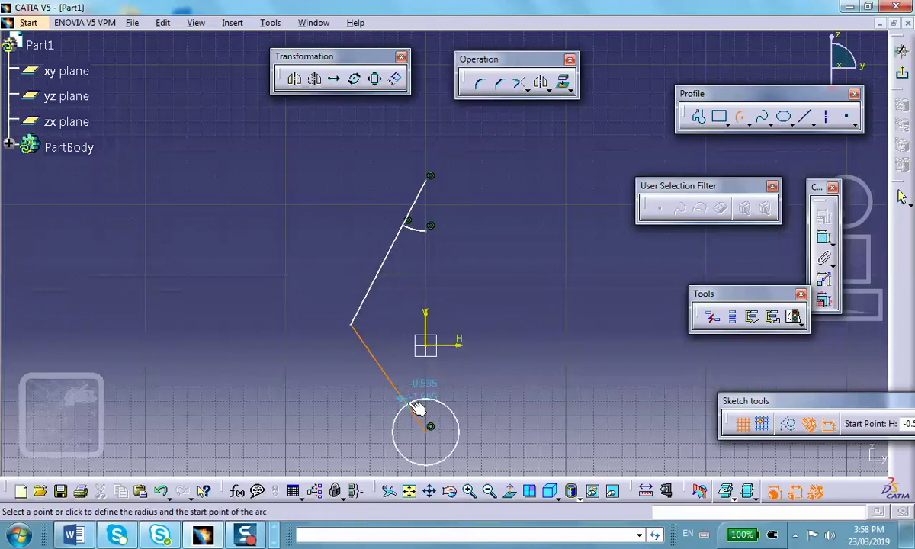
pyautogui.click(416, 408)
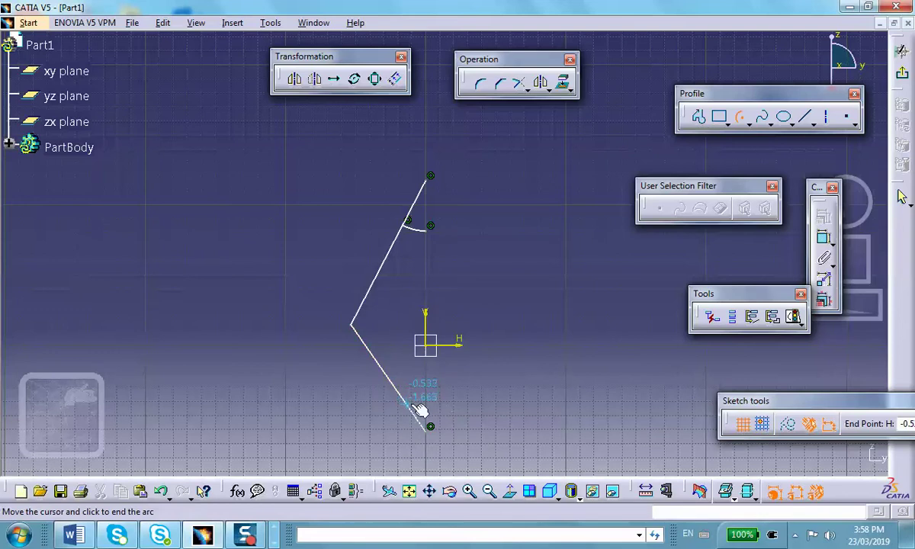
pyautogui.click(425, 397)
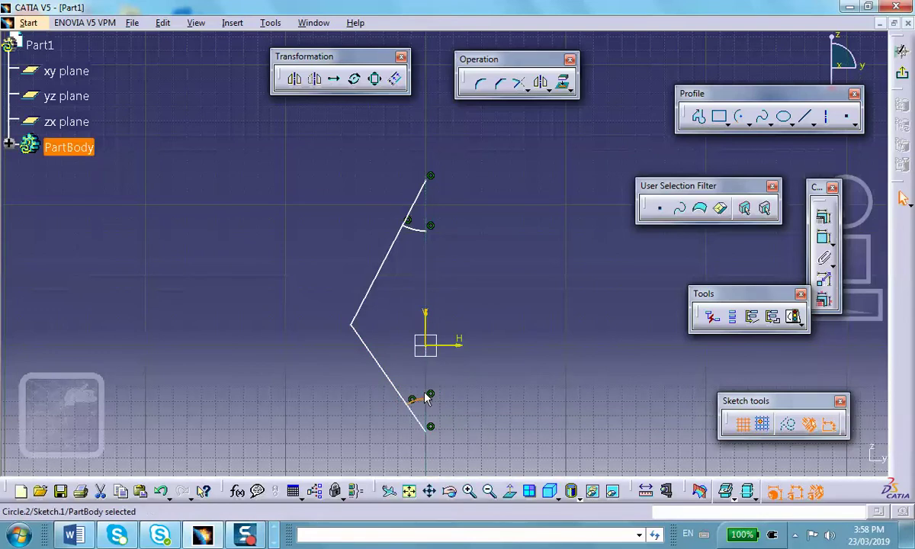
# - Compare the sketch with the assignment drawing in Word and delete the short arc near the upper line's top end
pyautogui.click(74, 537)
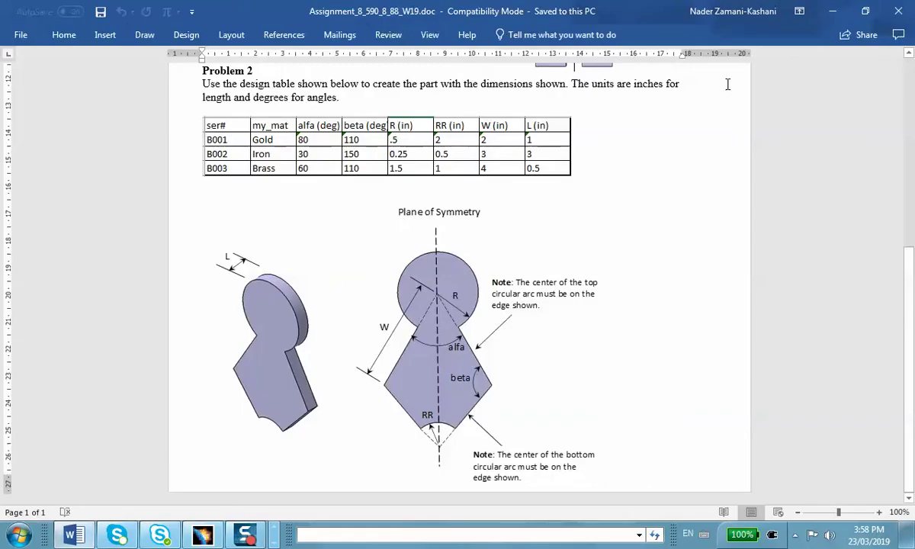
pyautogui.click(832, 11)
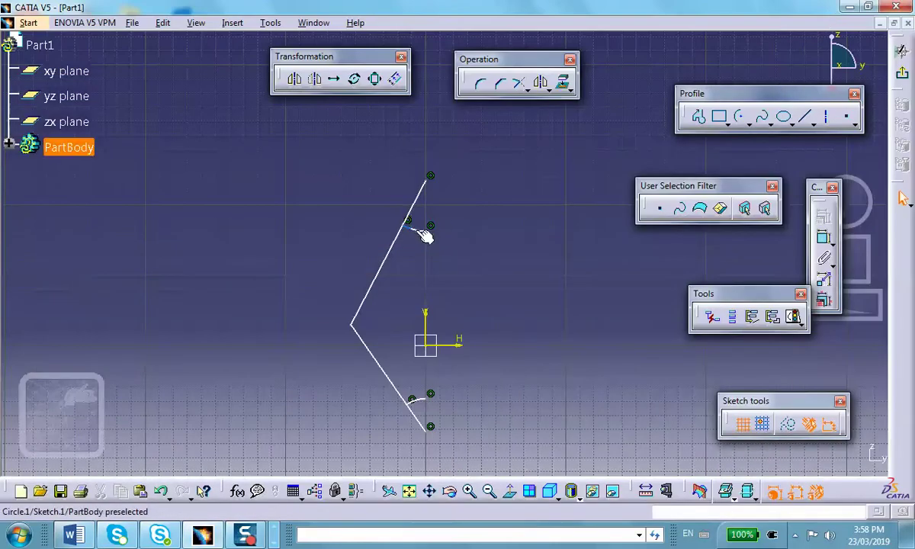
pyautogui.click(417, 233)
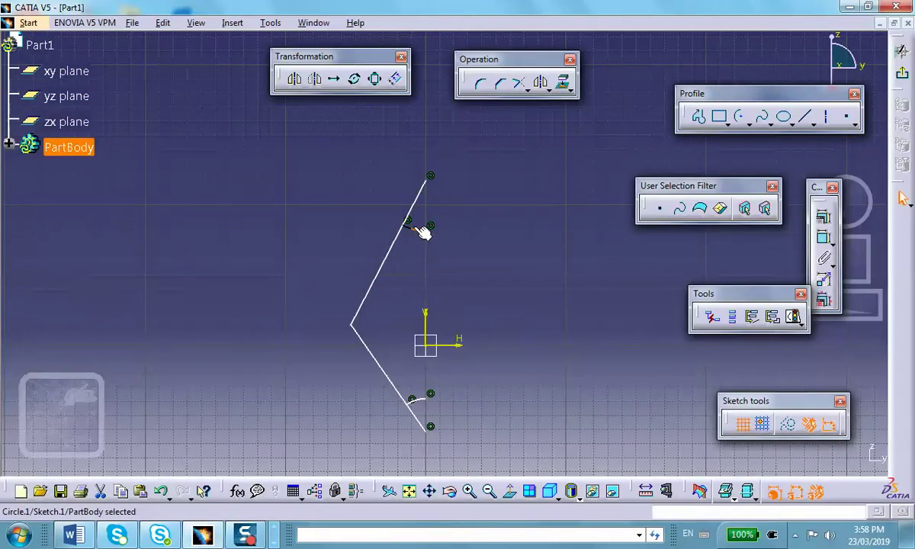
pyautogui.press('Delete')
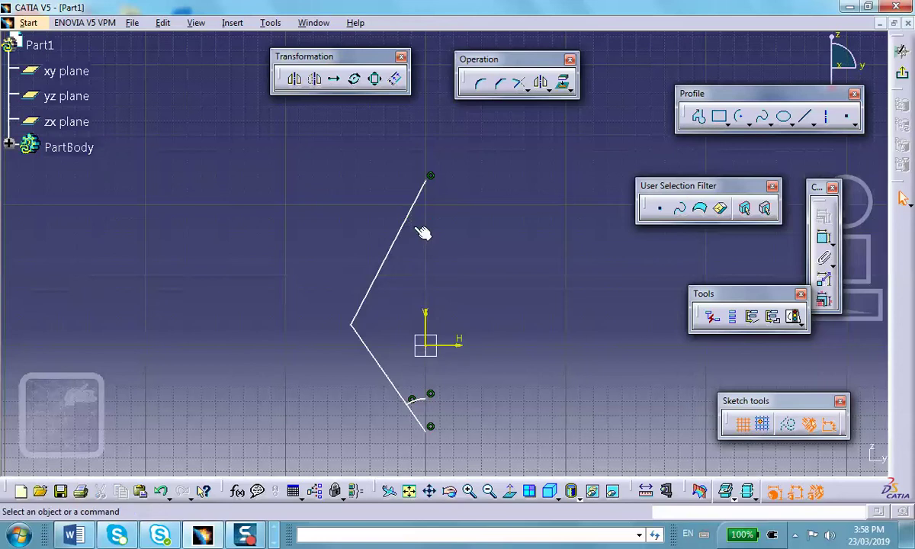
# - Draw a large arc centred on the upper line's top end, from about (-0.85, 3.07) on that line around to the vertical axis above
pyautogui.click(738, 116)
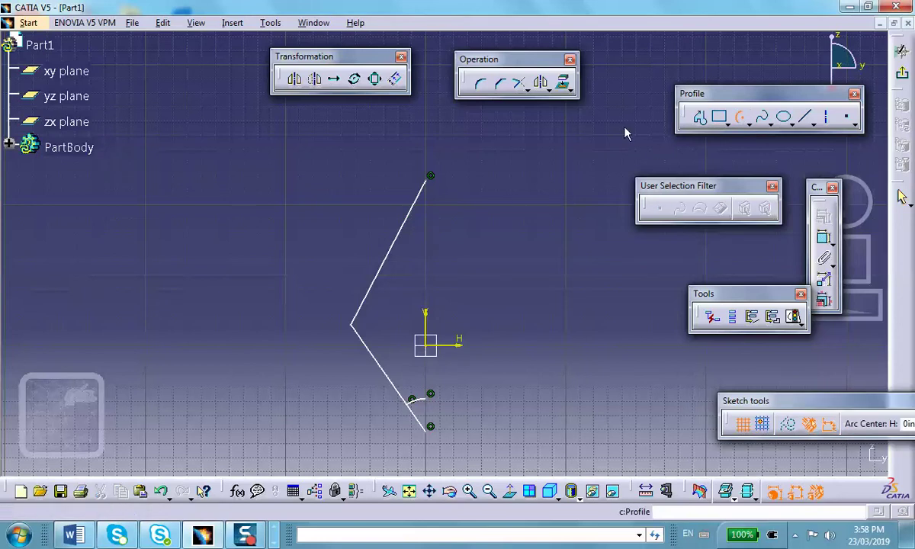
pyautogui.click(430, 176)
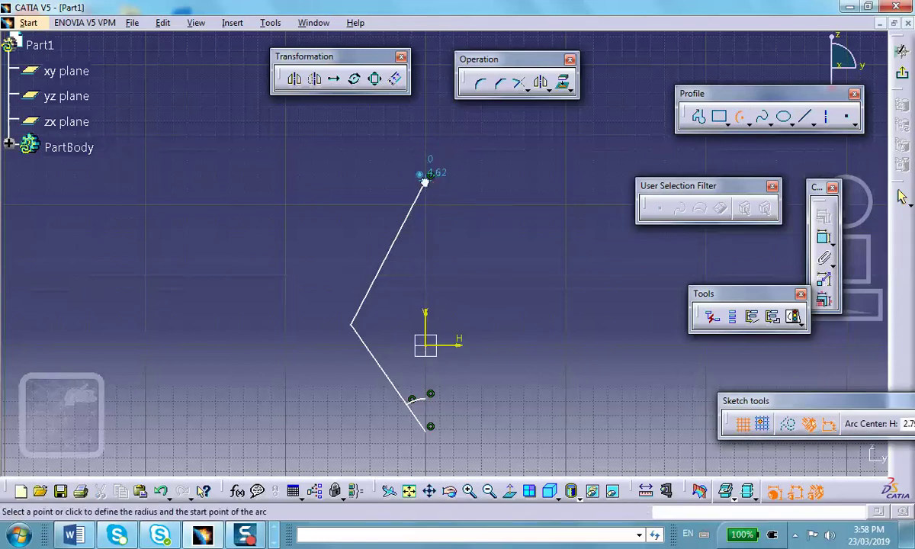
pyautogui.click(396, 239)
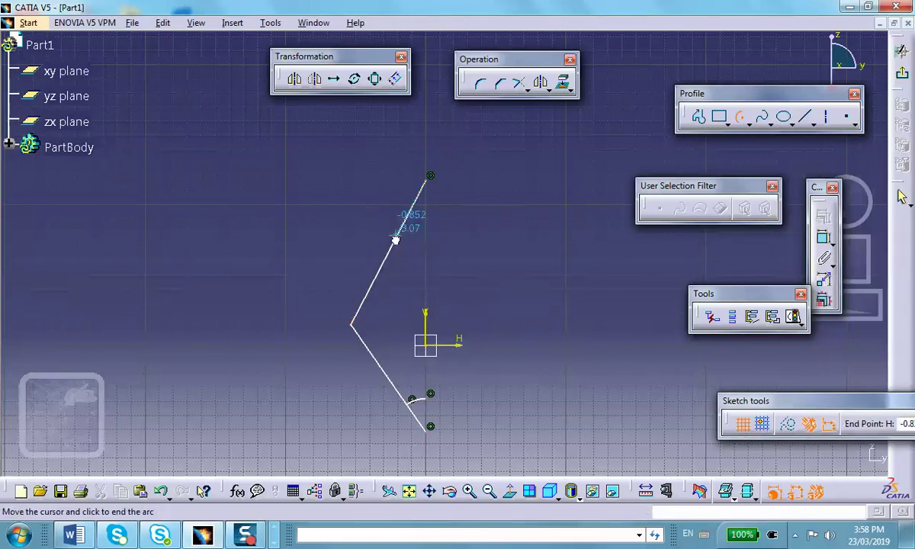
pyautogui.click(425, 116)
pyautogui.click(476, 155)
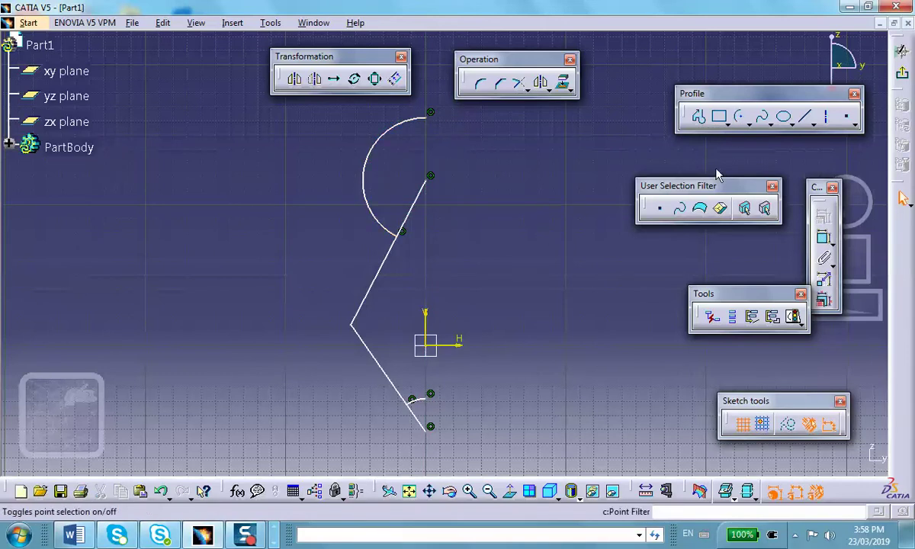
# - Quick Trim the upper line's portion inside the large arc and the lower line's portion beyond the small bottom arc
pyautogui.click(543, 89)
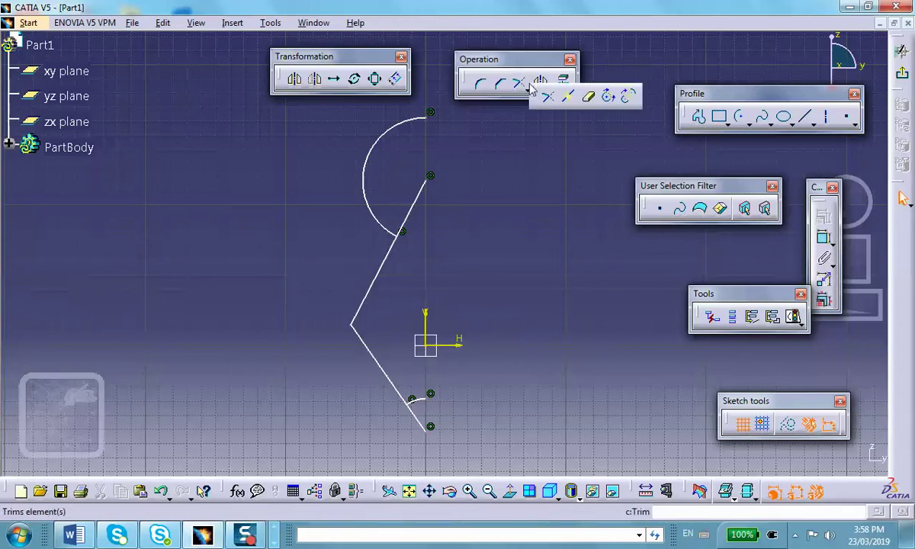
pyautogui.click(591, 98)
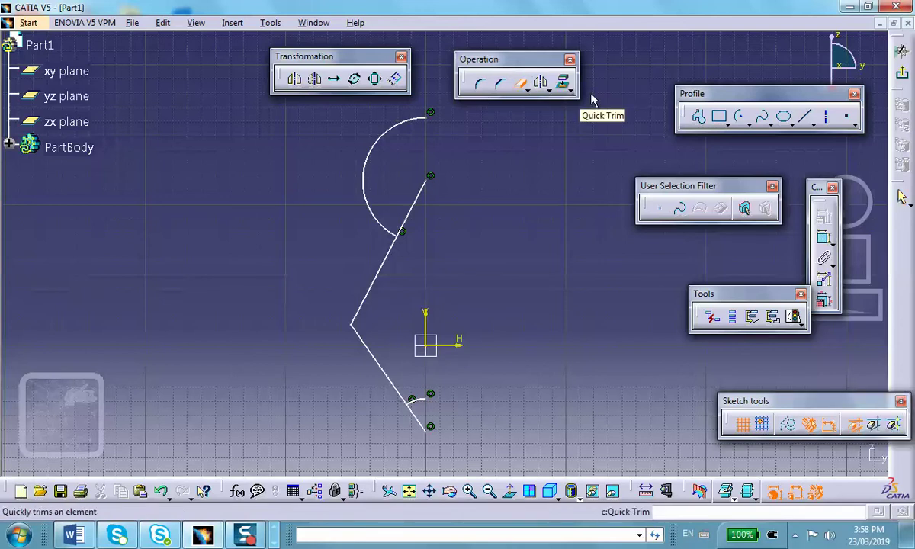
pyautogui.click(415, 205)
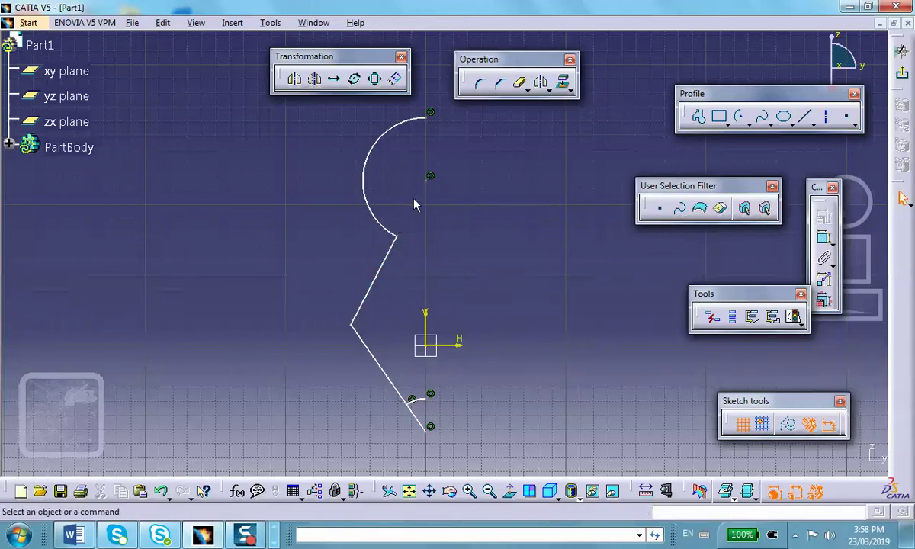
pyautogui.click(423, 426)
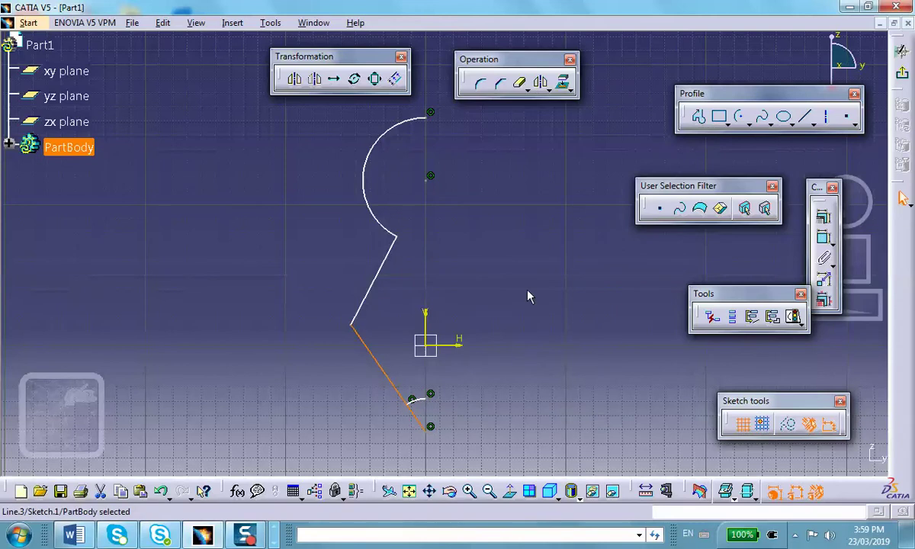
pyautogui.click(521, 83)
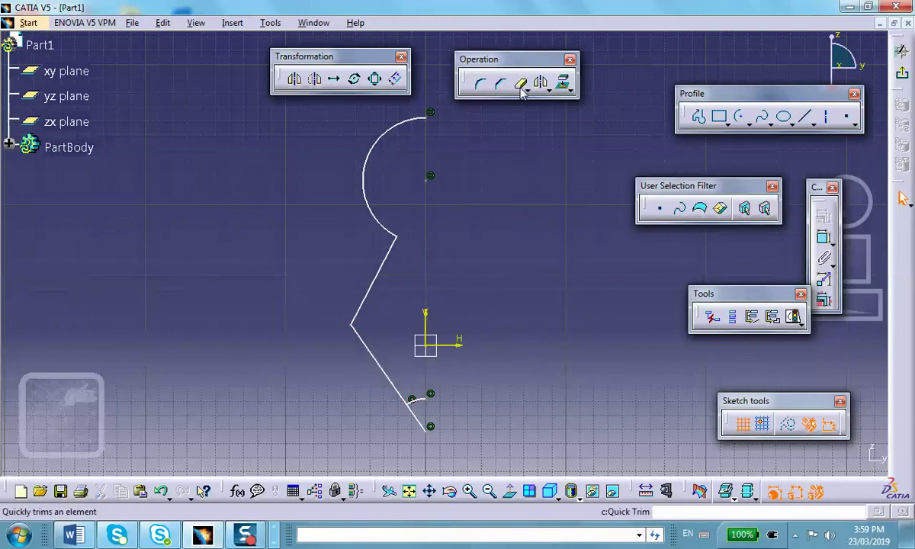
pyautogui.click(419, 417)
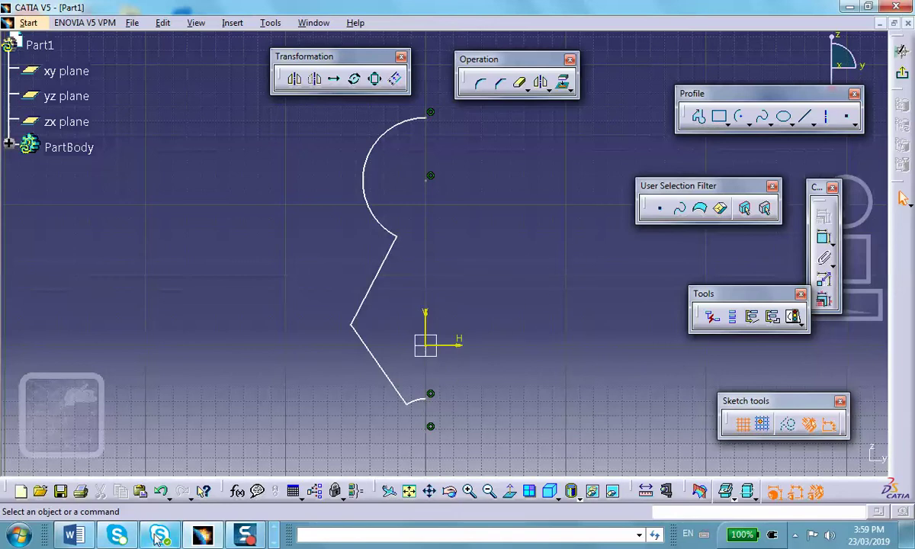
# - Review the top arc's centre requirement in the Word assignment drawing and move the large arc's top endpoint slightly up the vertical axis
pyautogui.click(79, 538)
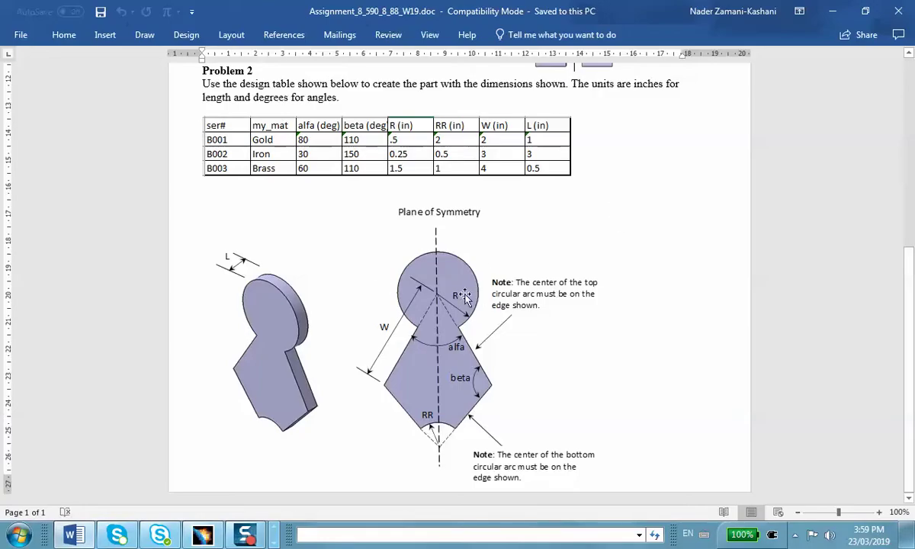
pyautogui.click(832, 13)
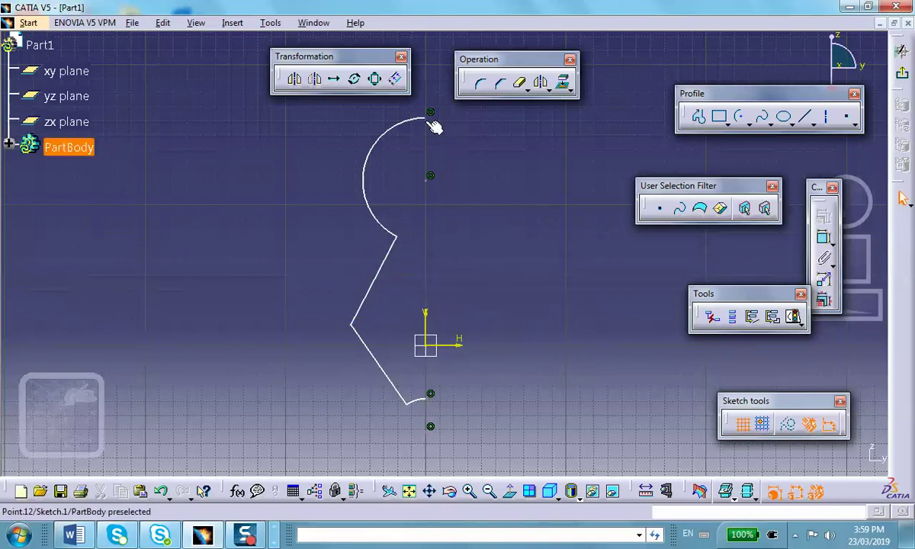
pyautogui.moveTo(432, 121)
pyautogui.mouseDown()
pyautogui.moveTo(431, 90)
pyautogui.moveTo(412, 171)
pyautogui.moveTo(430, 111)
pyautogui.mouseUp()
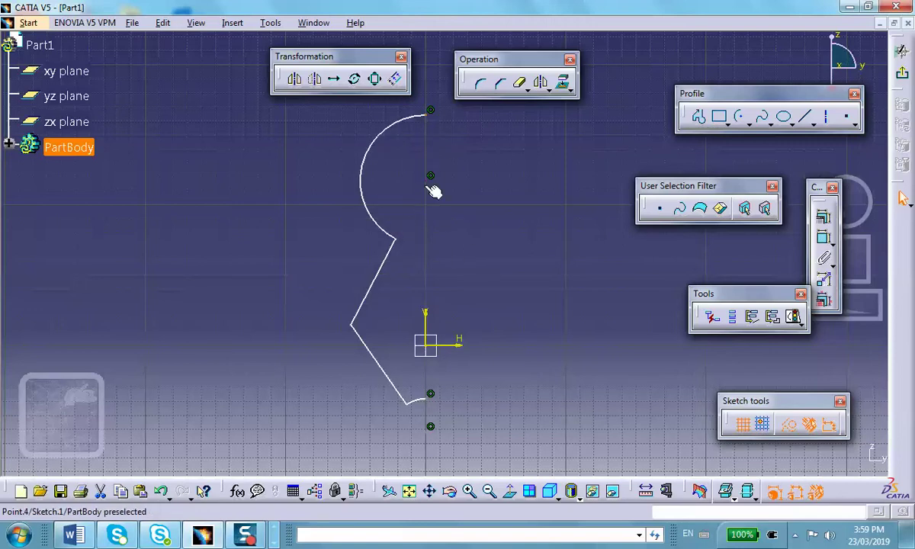
# - Apply a Coincidence constraint between the upper slanted line and the large arc's centre point
pyautogui.click(390, 269)
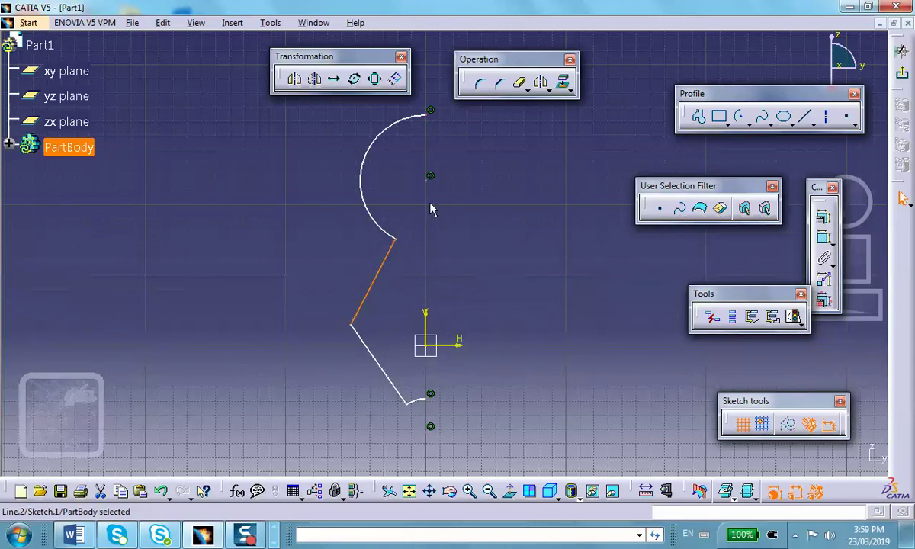
pyautogui.keyDown('ctrl'); pyautogui.click(427, 178); pyautogui.keyUp('ctrl')
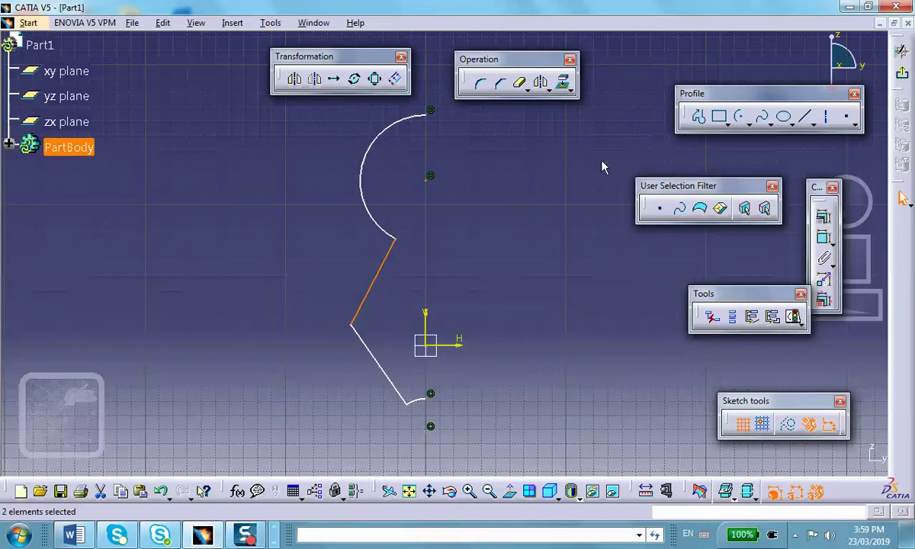
pyautogui.click(823, 216)
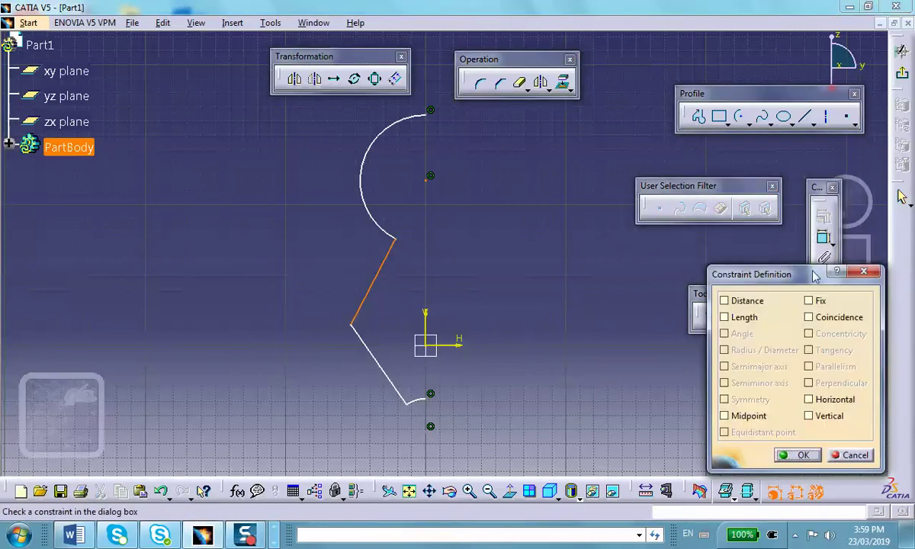
pyautogui.click(809, 318)
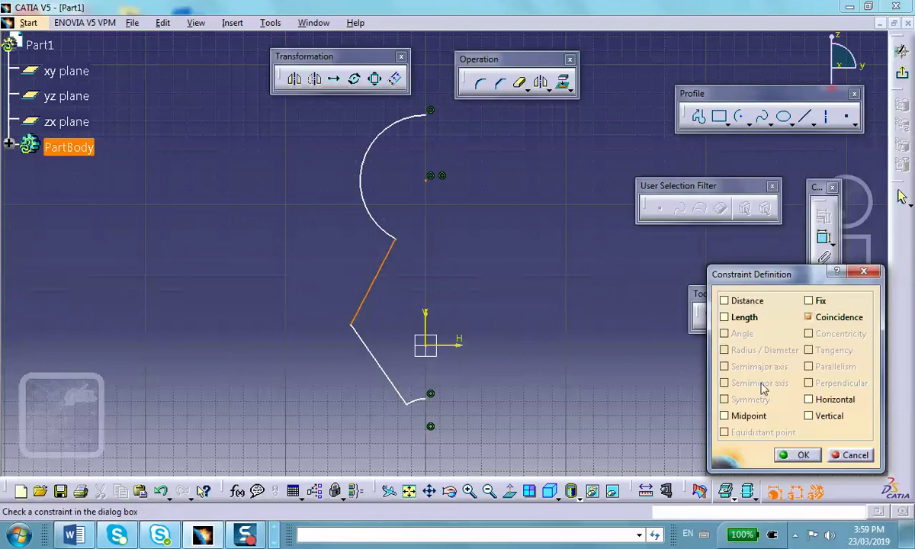
pyautogui.click(802, 455)
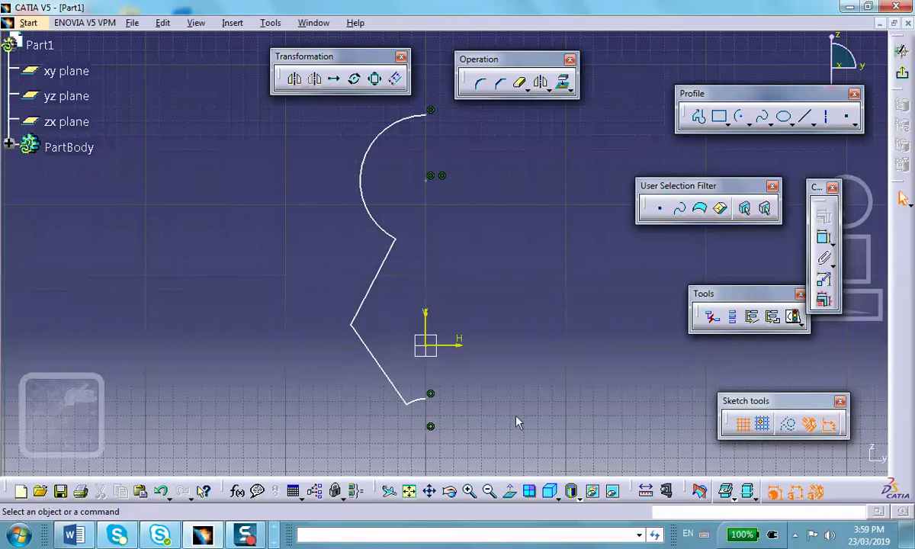
# - Review the arc-centre notes in the Word assignment, and constrain the small bottom arc's centre point as coincident with the lower slanted line
pyautogui.click(75, 536)
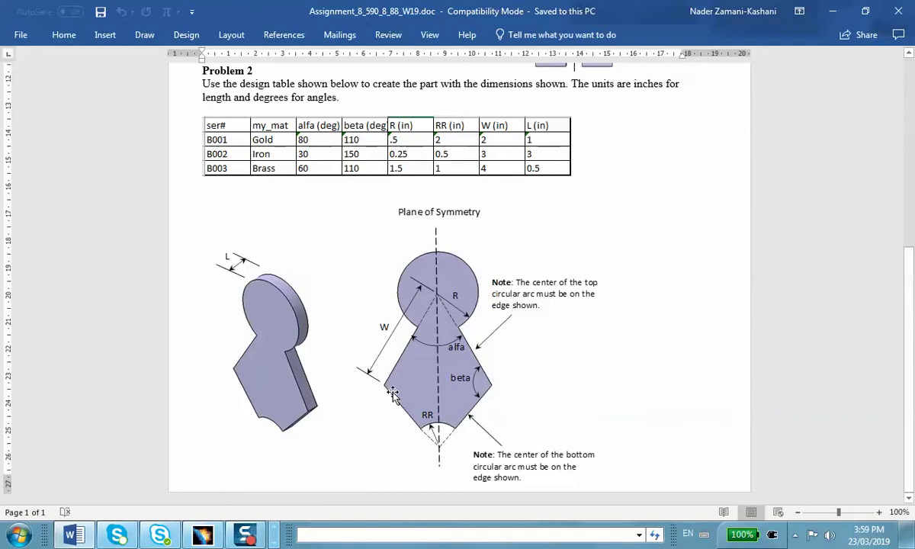
pyautogui.click(833, 11)
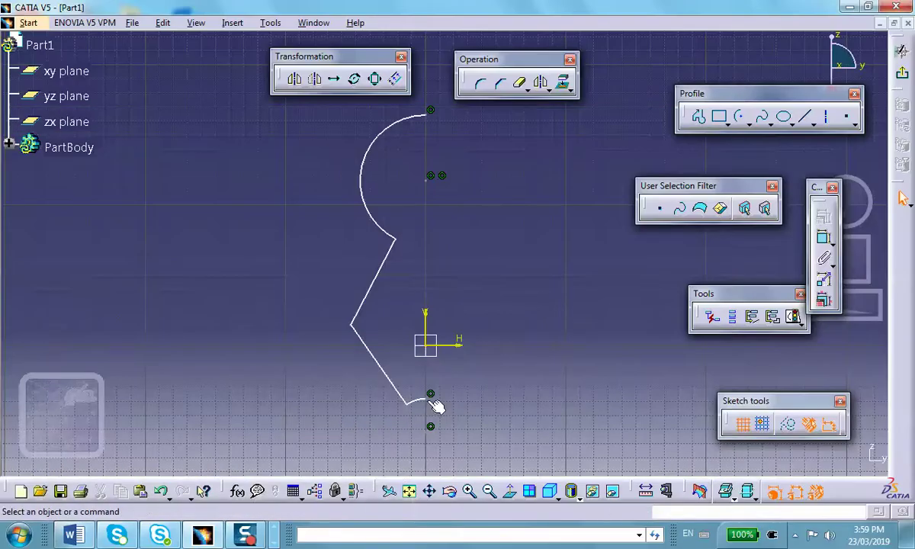
pyautogui.click(386, 369)
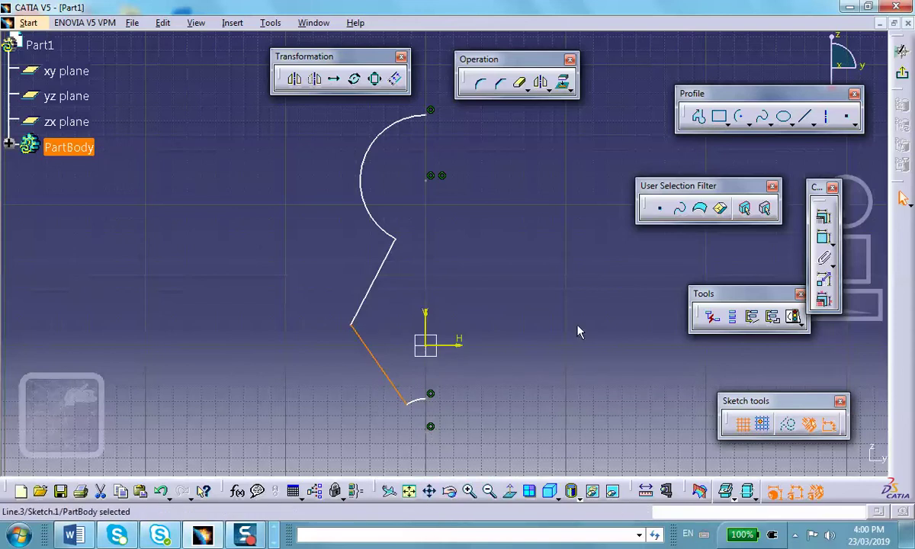
pyautogui.keyDown('ctrl'); pyautogui.click(425, 430); pyautogui.keyUp('ctrl')
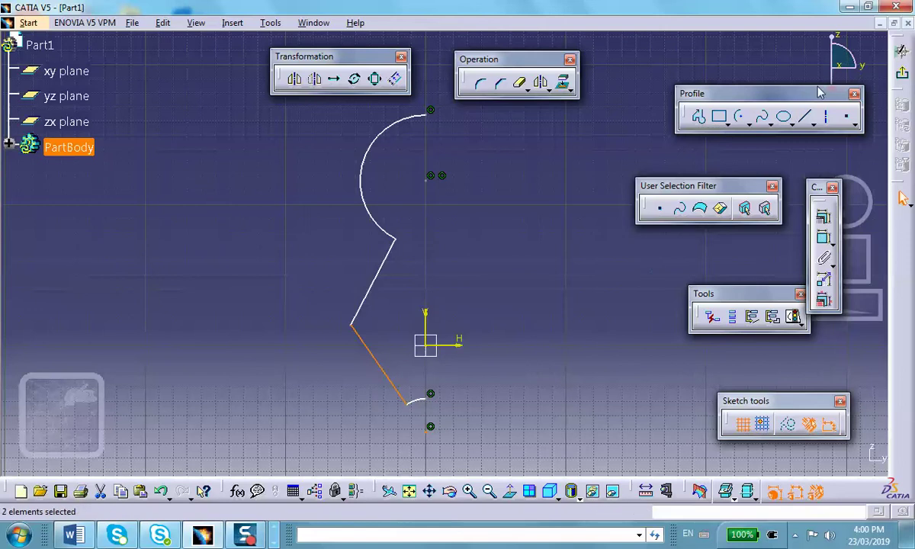
pyautogui.click(822, 217)
pyautogui.click(809, 317)
pyautogui.click(797, 455)
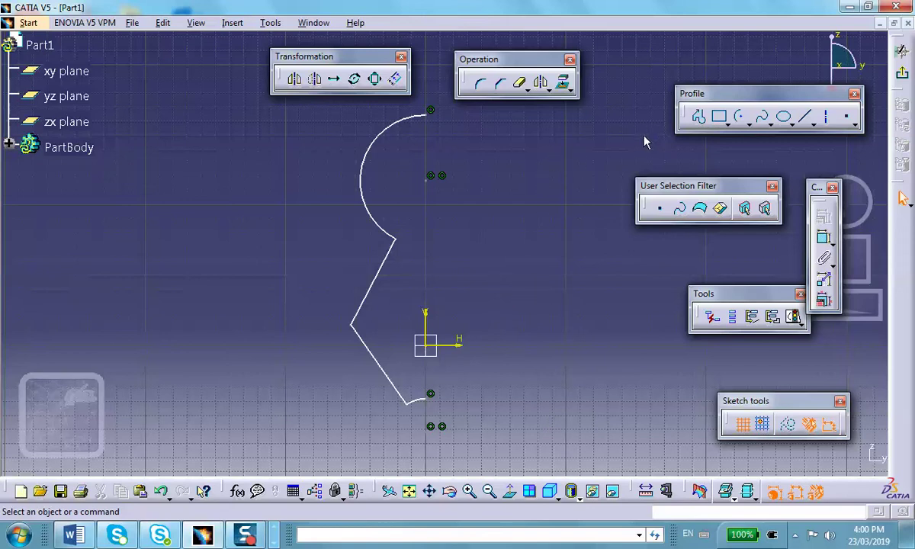
# - Mirror both arcs and both slanted lines about the vertical axis, and move the mirrored side corner slightly up and outward
pyautogui.click(375, 142)
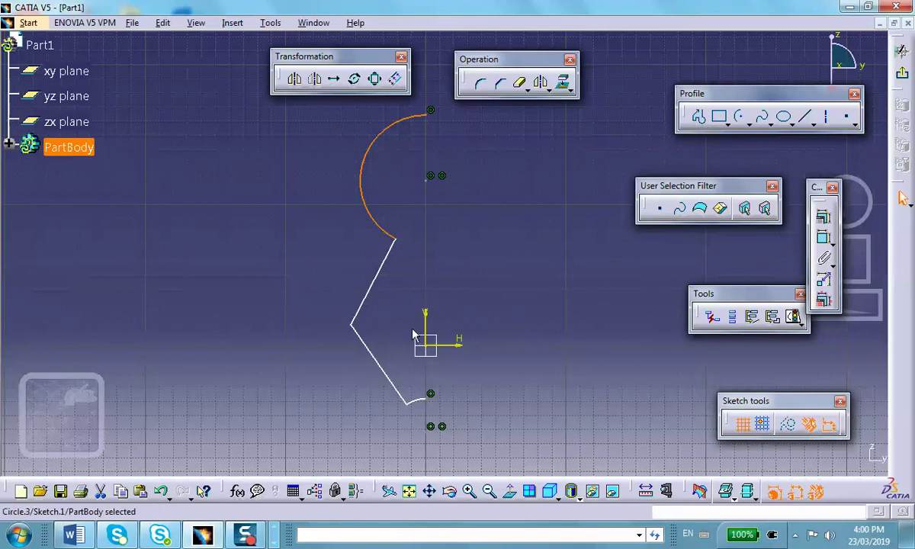
pyautogui.keyDown('ctrl'); pyautogui.click(373, 282); pyautogui.keyUp('ctrl')
pyautogui.keyDown('ctrl'); pyautogui.click(380, 365); pyautogui.keyUp('ctrl')
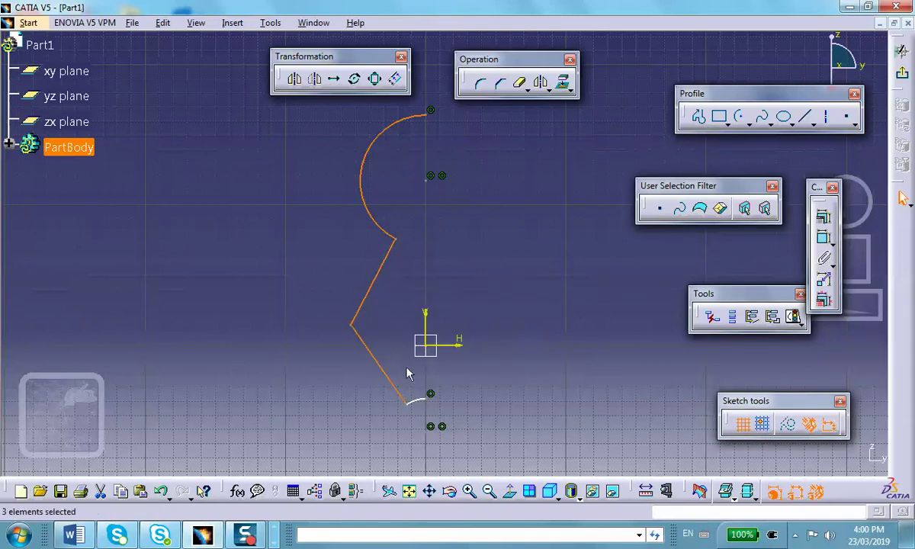
pyautogui.keyDown('ctrl'); pyautogui.click(416, 401); pyautogui.keyUp('ctrl')
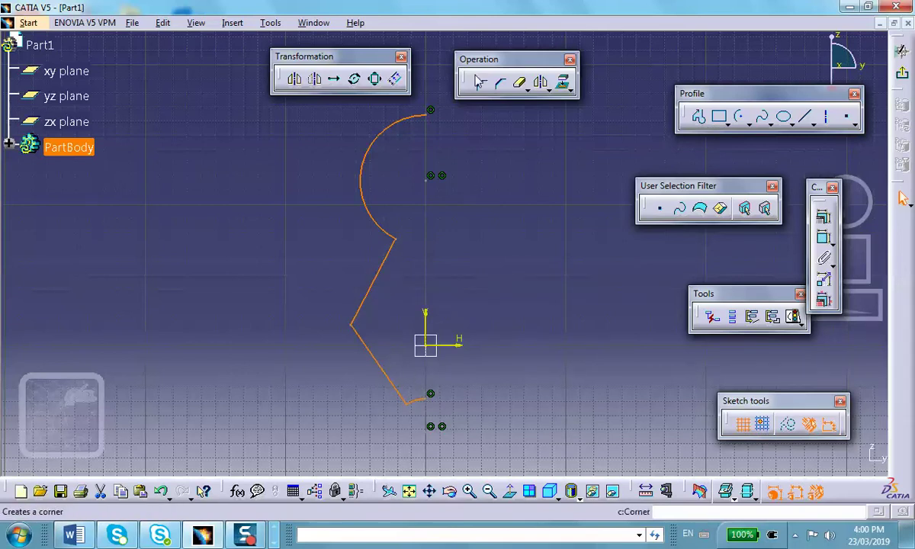
pyautogui.click(296, 83)
pyautogui.click(425, 317)
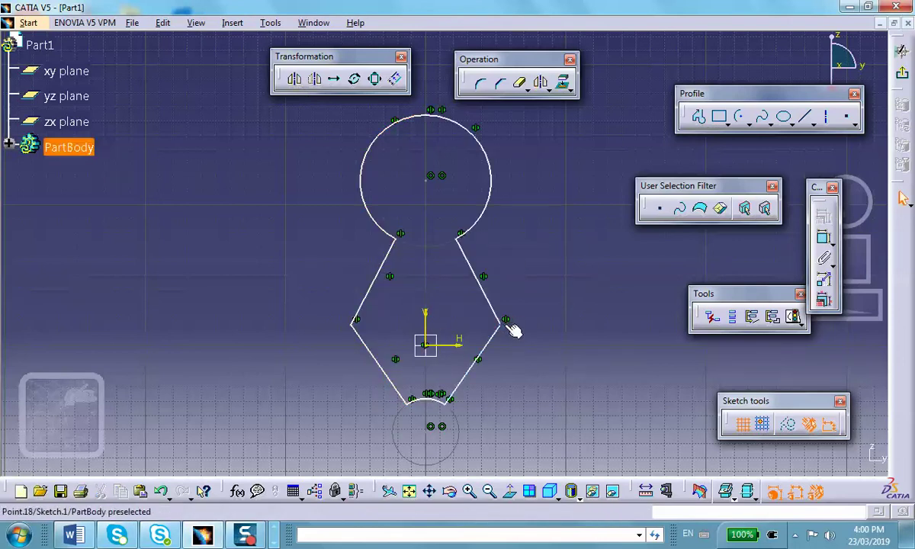
pyautogui.moveTo(507, 328)
pyautogui.mouseDown()
pyautogui.moveTo(546, 324)
pyautogui.moveTo(521, 321)
pyautogui.moveTo(533, 311)
pyautogui.moveTo(488, 298)
pyautogui.moveTo(531, 290)
pyautogui.moveTo(511, 296)
pyautogui.mouseUp()
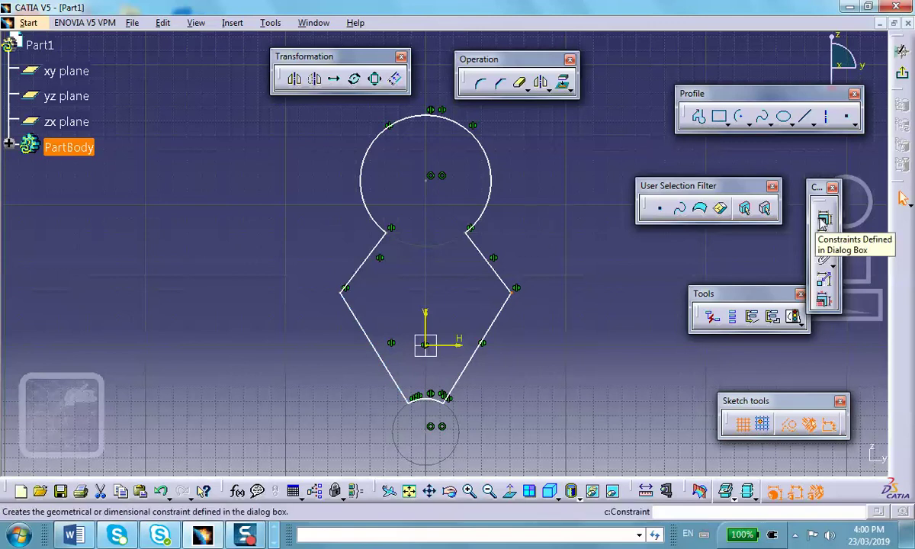
pyautogui.click(824, 239)
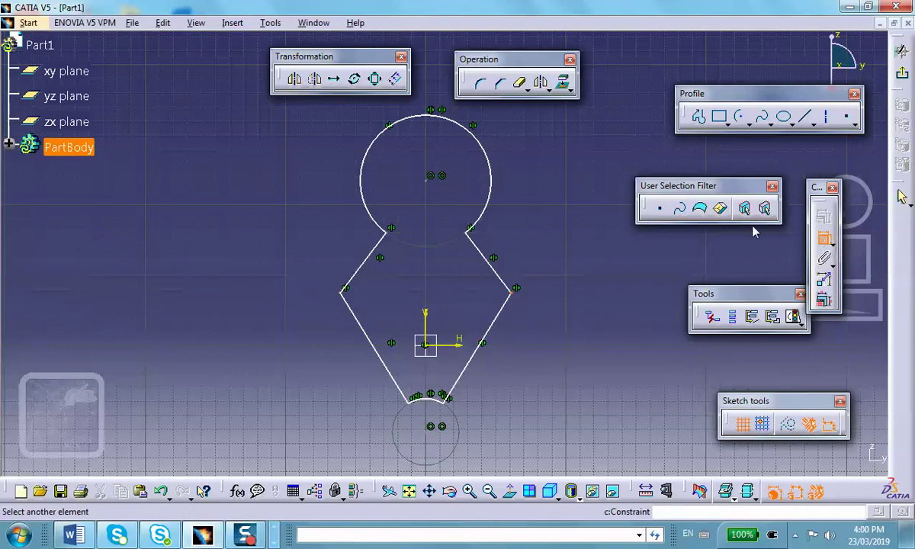
pyautogui.click(367, 183)
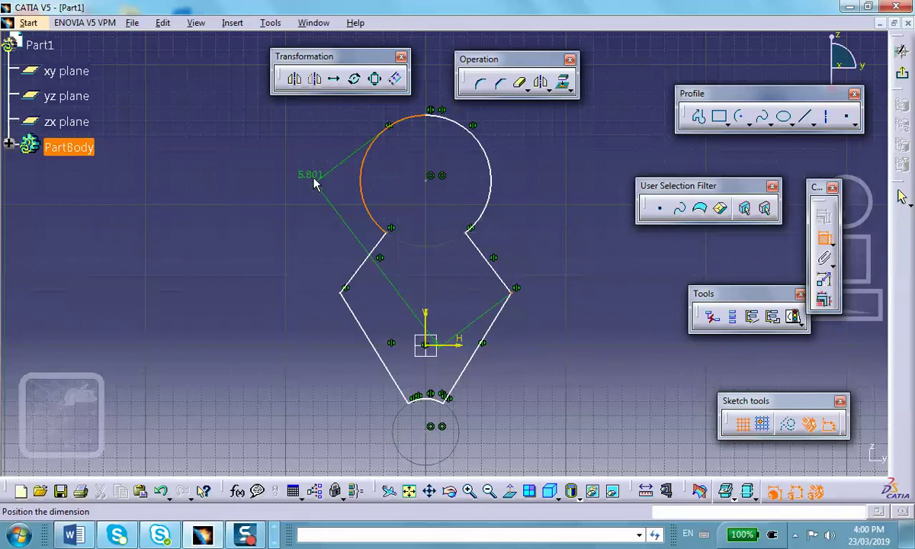
pyautogui.press('Escape')
# - Dimension the radii of the large top arc and the small bottom arc, following R and RR in the assignment drawing
pyautogui.click(825, 241)
pyautogui.click(364, 187)
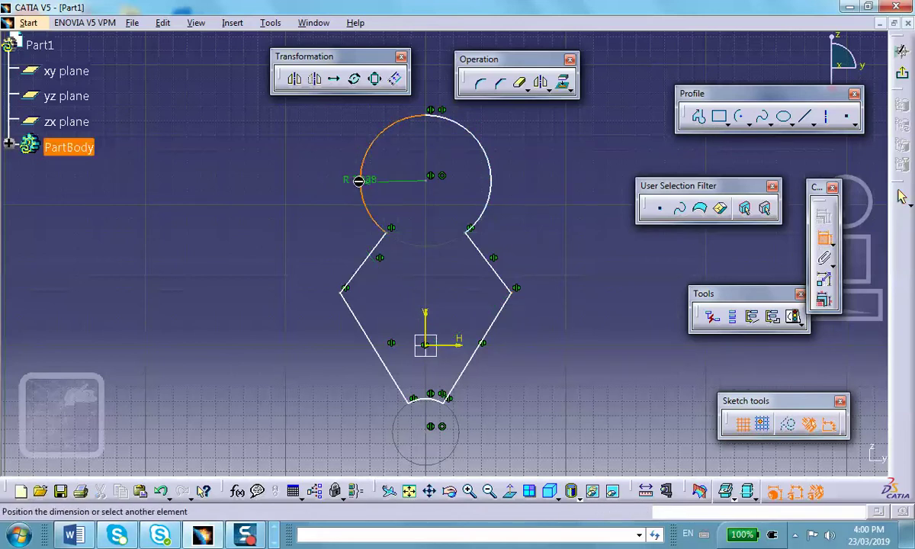
pyautogui.click(321, 207)
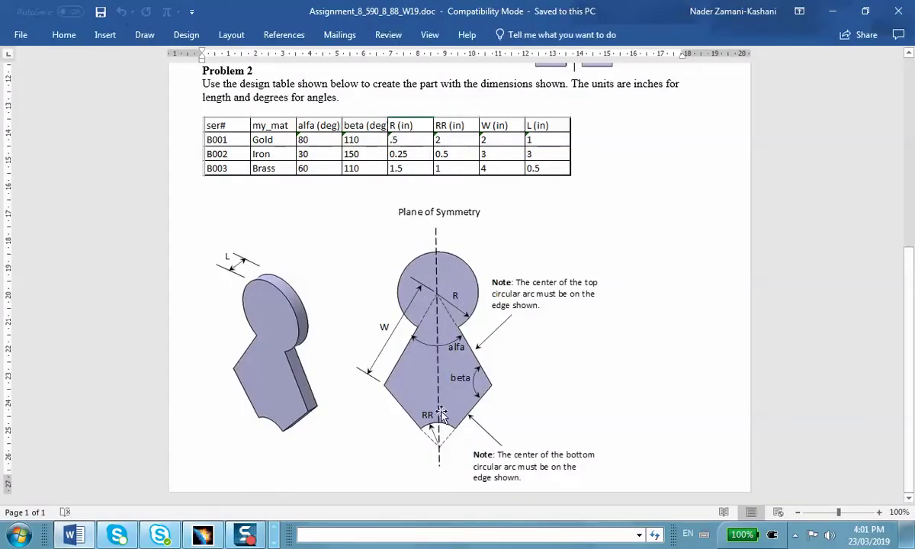
pyautogui.click(833, 12)
pyautogui.click(826, 240)
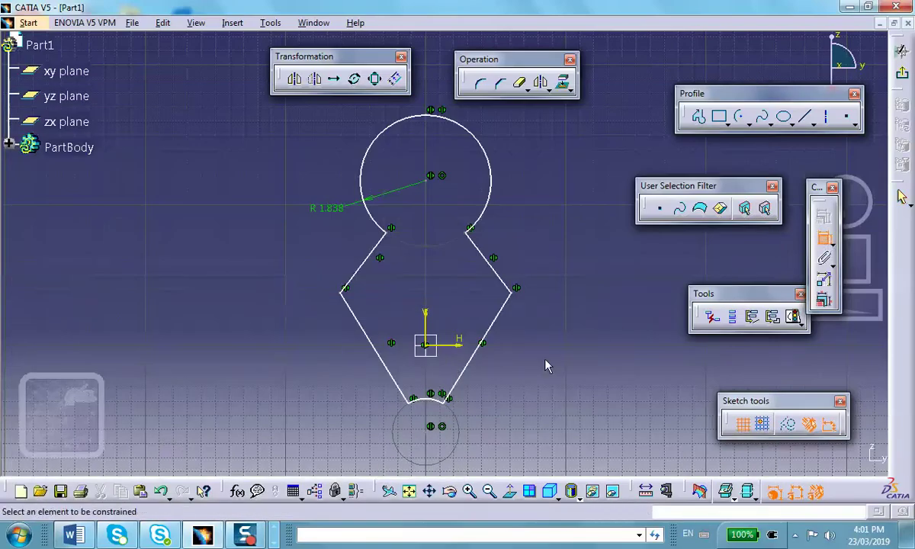
pyautogui.click(438, 401)
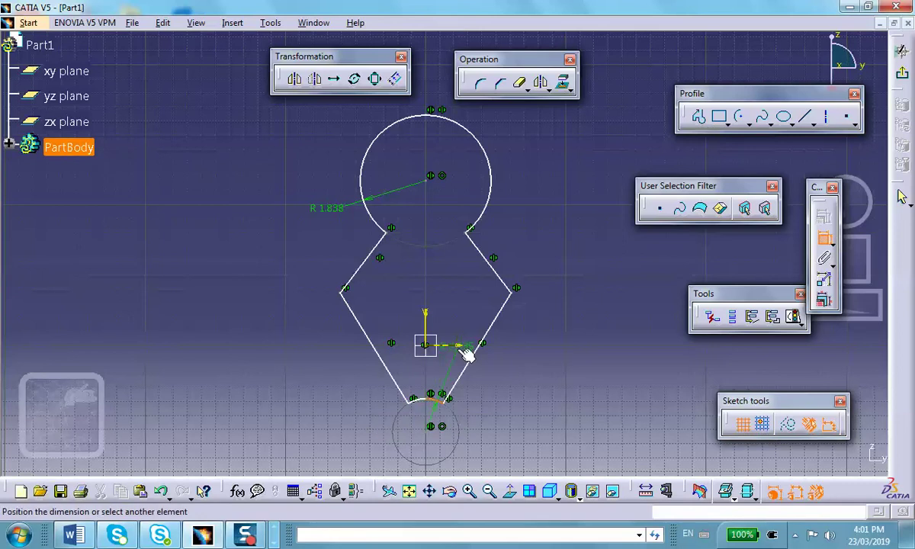
pyautogui.click(450, 373)
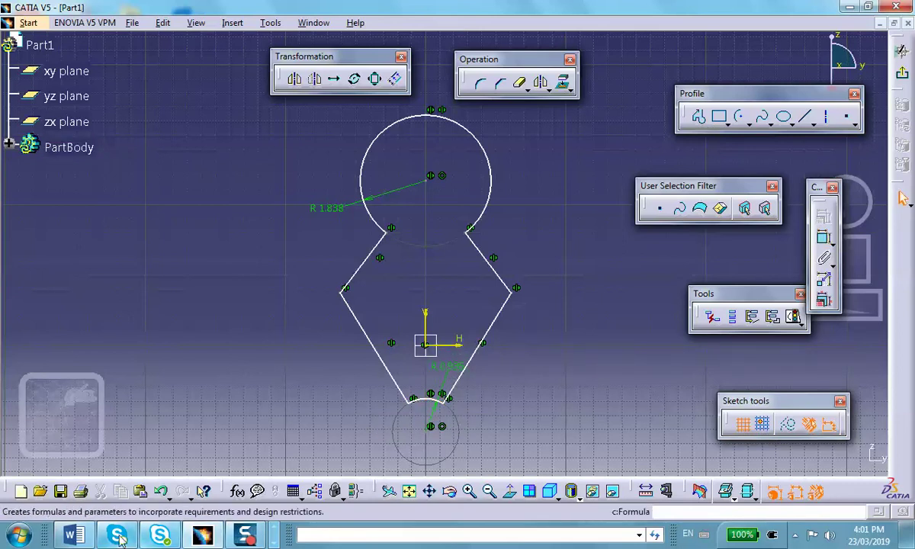
# - Check the angles in the Word drawing and dimension the alfa angle between the two upper slanted lines
pyautogui.click(74, 535)
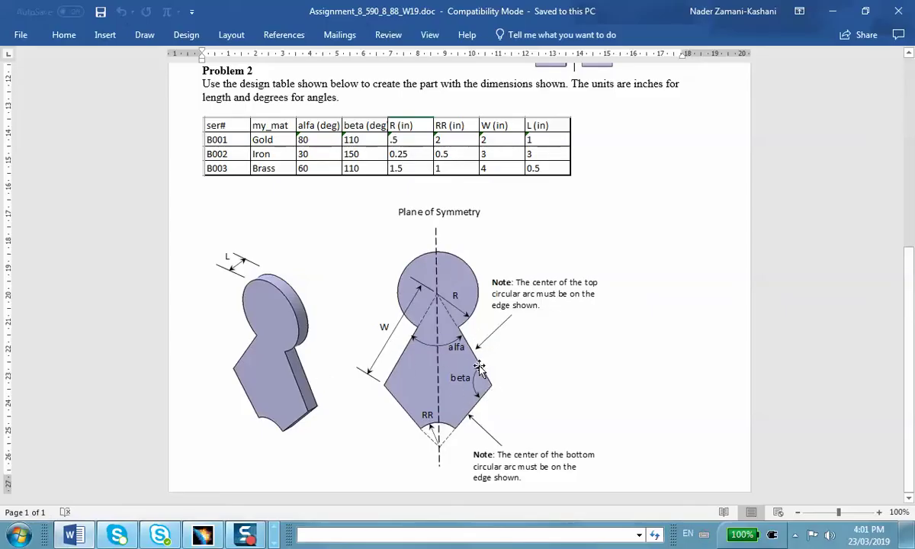
pyautogui.click(839, 9)
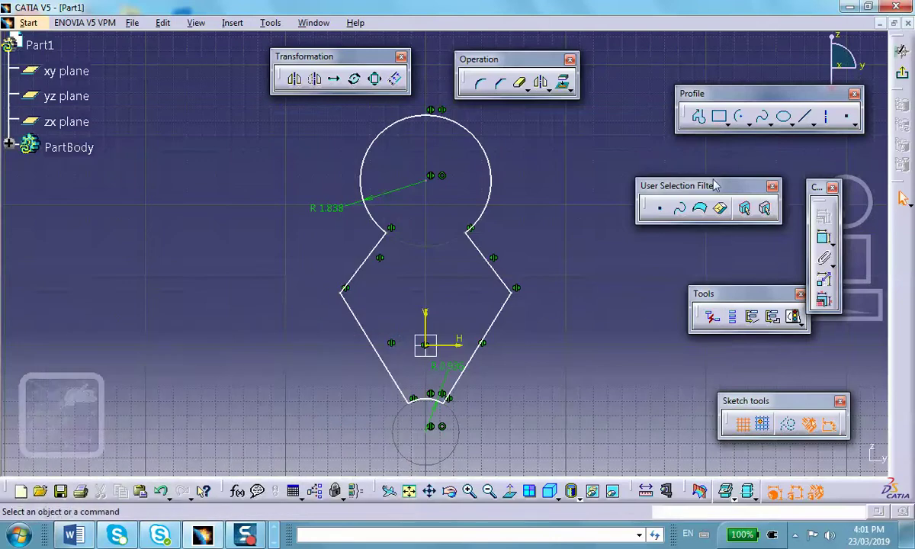
pyautogui.click(824, 237)
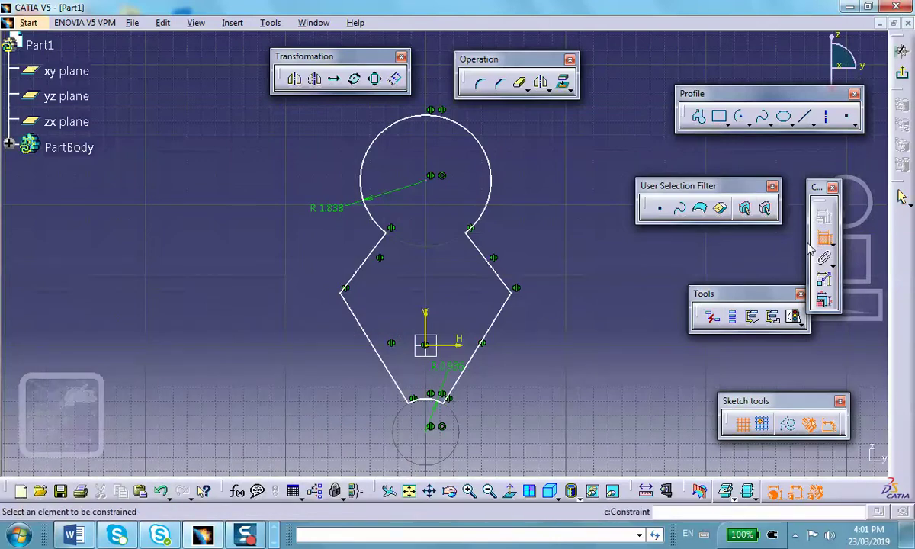
pyautogui.click(369, 259)
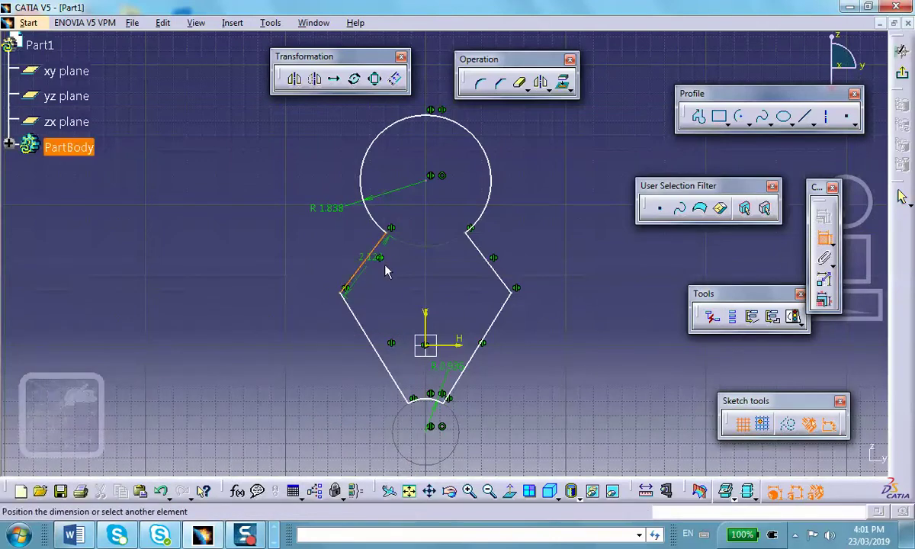
pyautogui.click(488, 254)
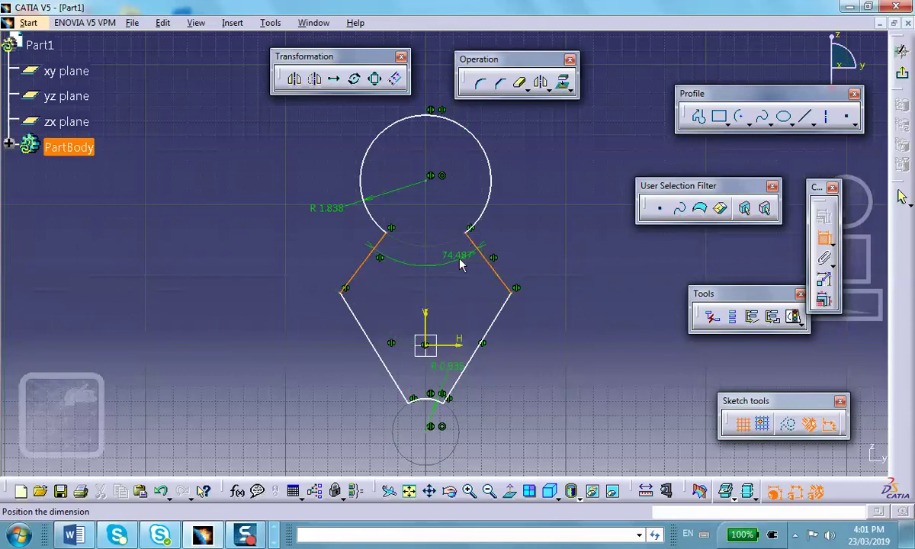
pyautogui.click(448, 270)
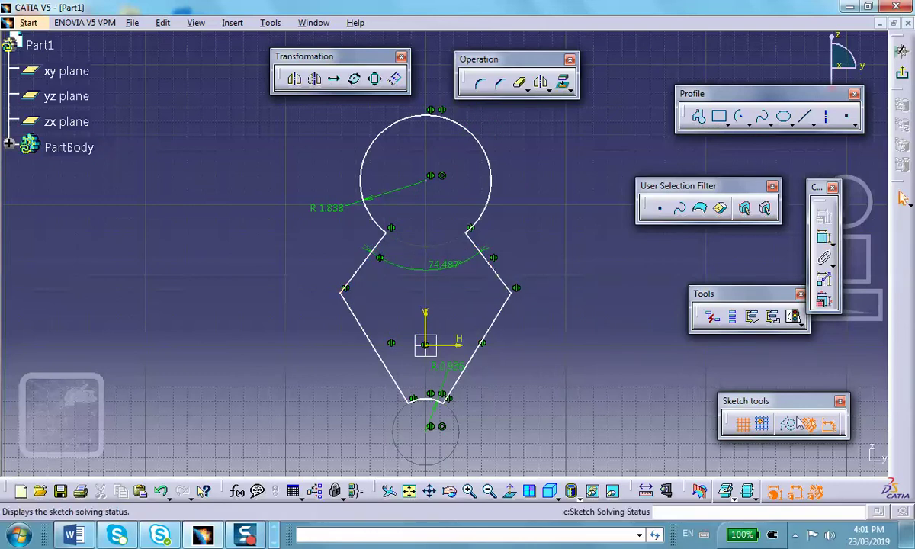
# - Dimension the beta angle between the upper and lower slanted lines at the profile's right corner
pyautogui.click(824, 238)
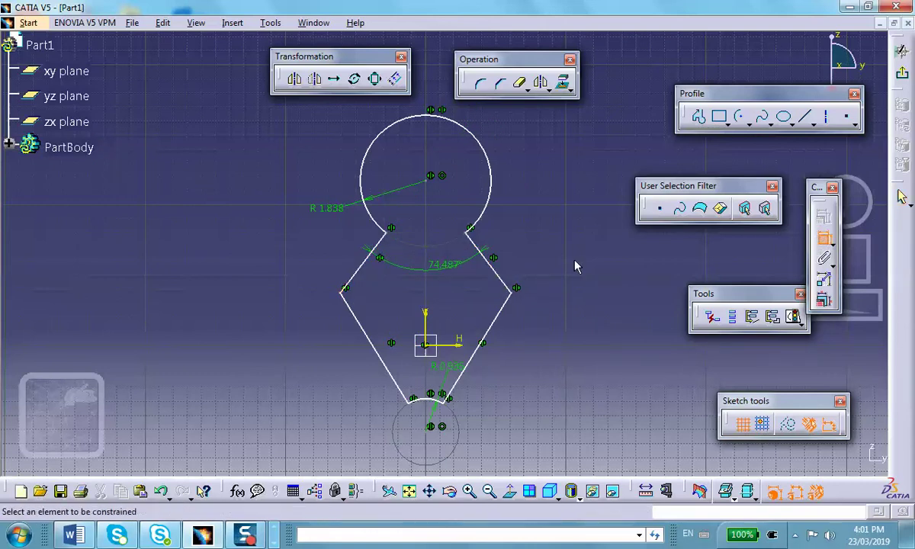
pyautogui.click(509, 280)
pyautogui.click(493, 324)
pyautogui.click(477, 301)
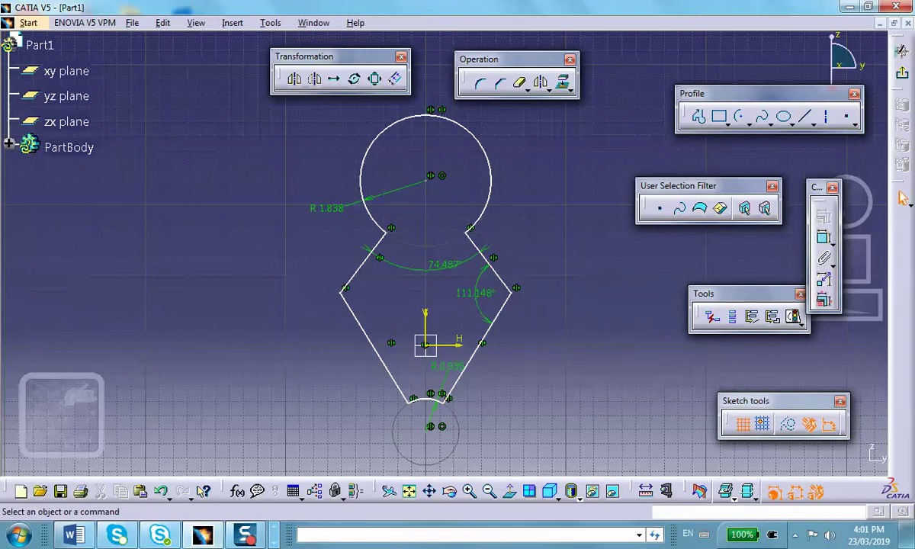
# - Check W in the Word drawing and dimension the distance from the top arc's centre to the profile's left corner
pyautogui.click(74, 535)
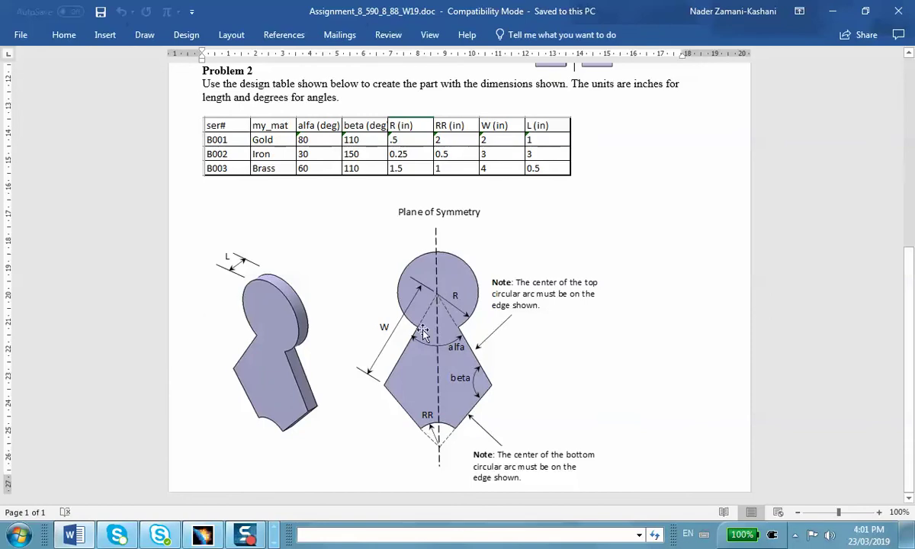
pyautogui.click(835, 11)
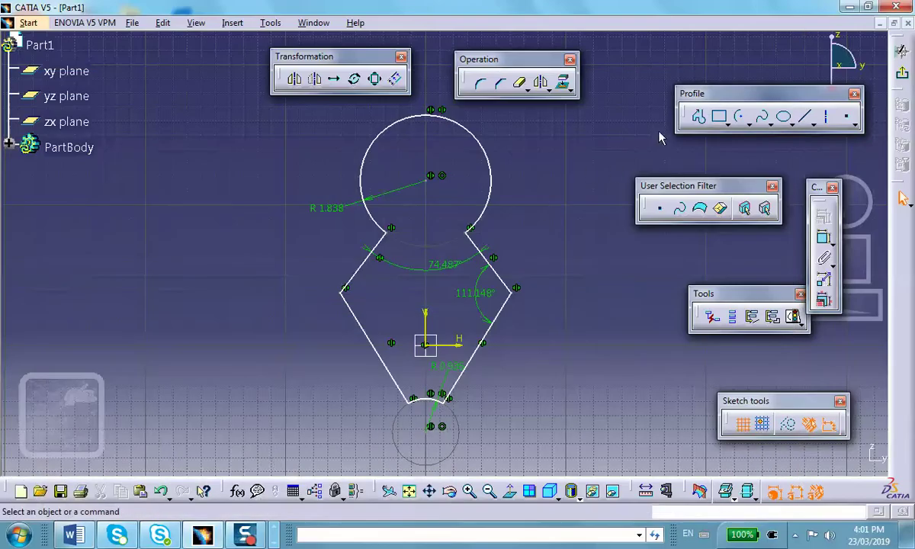
pyautogui.click(825, 239)
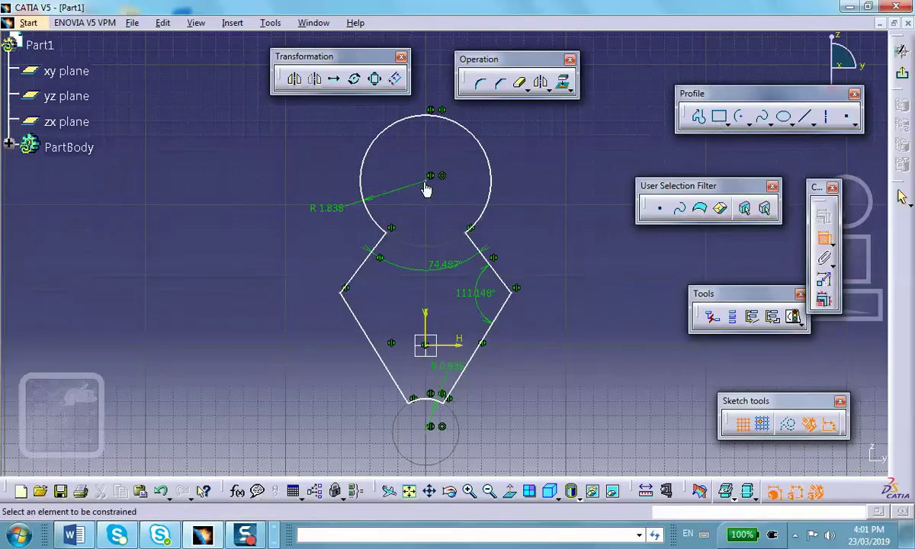
pyautogui.click(431, 183)
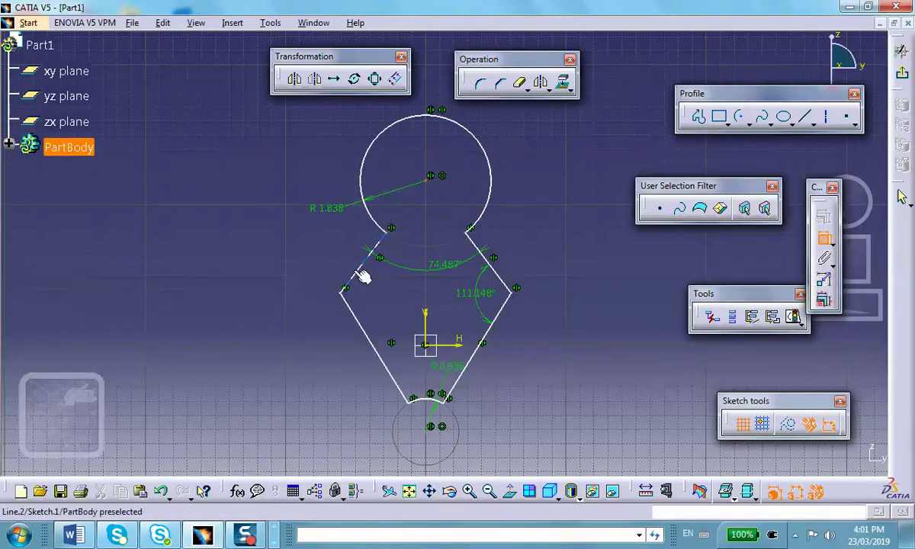
pyautogui.click(345, 295)
pyautogui.click(321, 259)
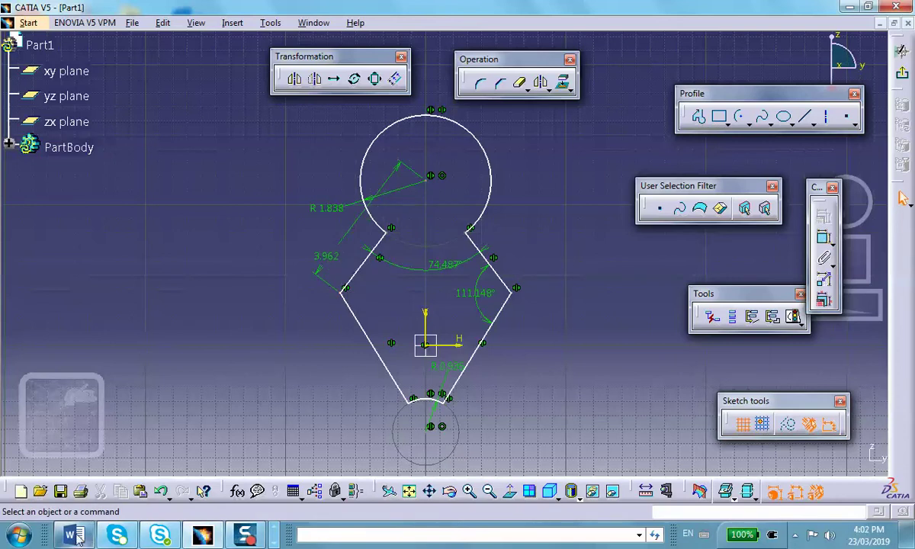
# - Check the assignment drawing in Word and pad the completed sketch profile to a length of 1.787 in
pyautogui.click(90, 538)
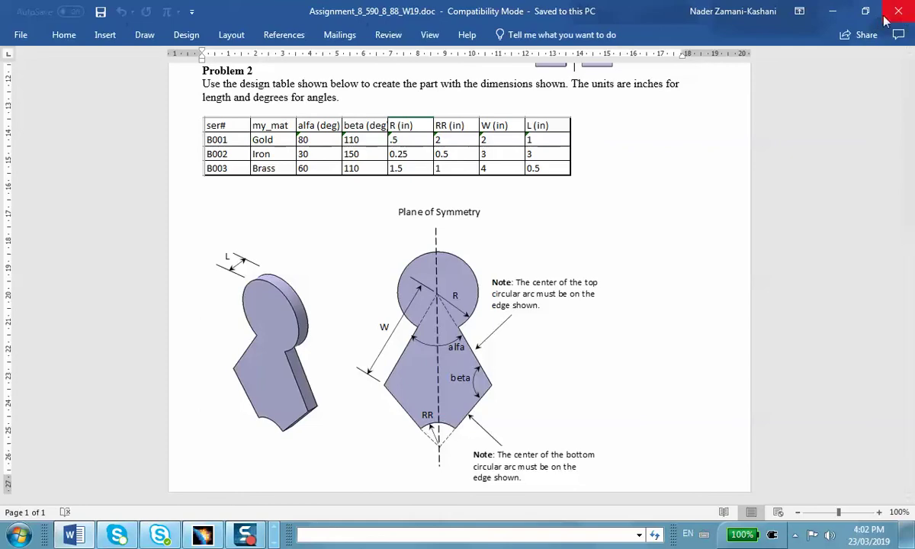
pyautogui.click(827, 10)
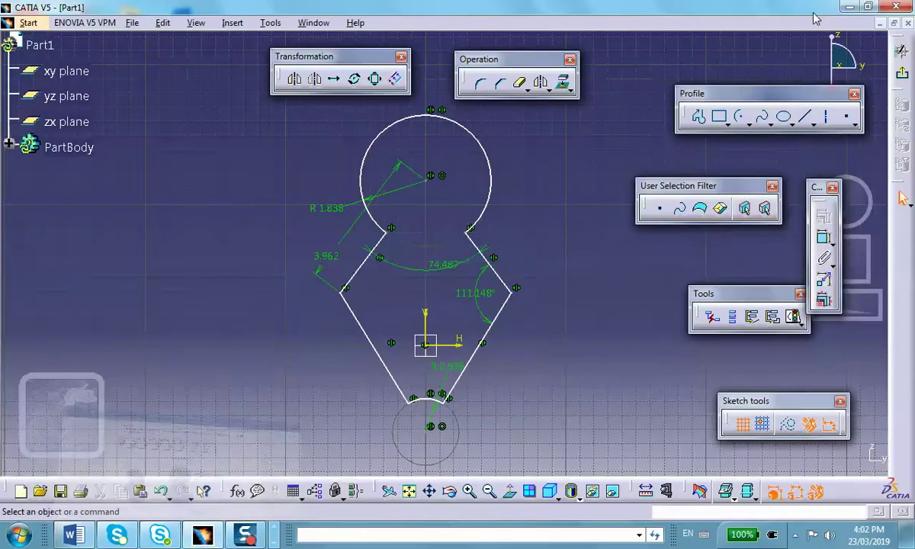
pyautogui.click(903, 76)
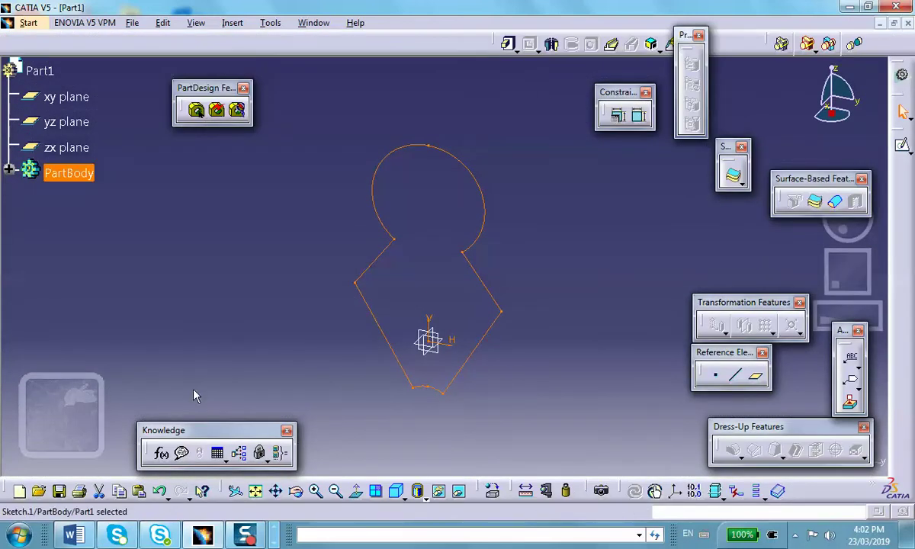
pyautogui.click(507, 44)
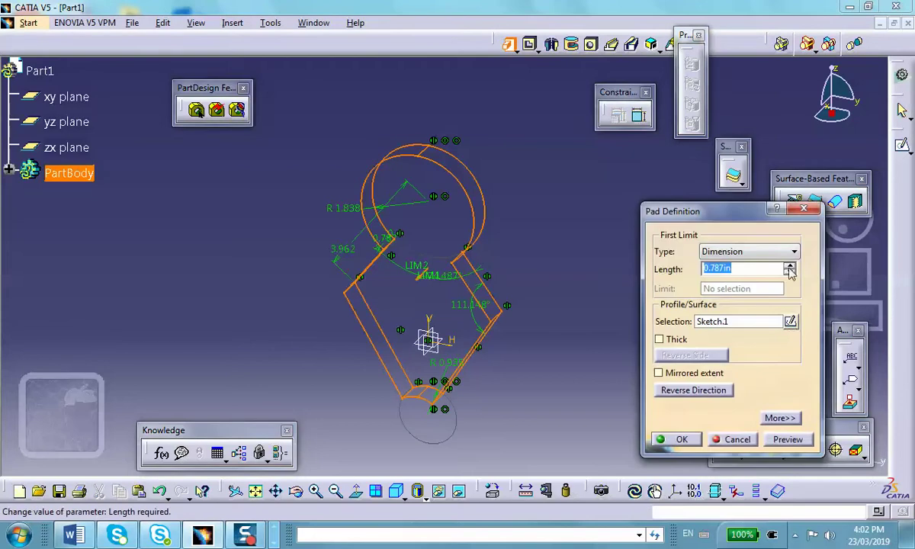
pyautogui.click(788, 264)
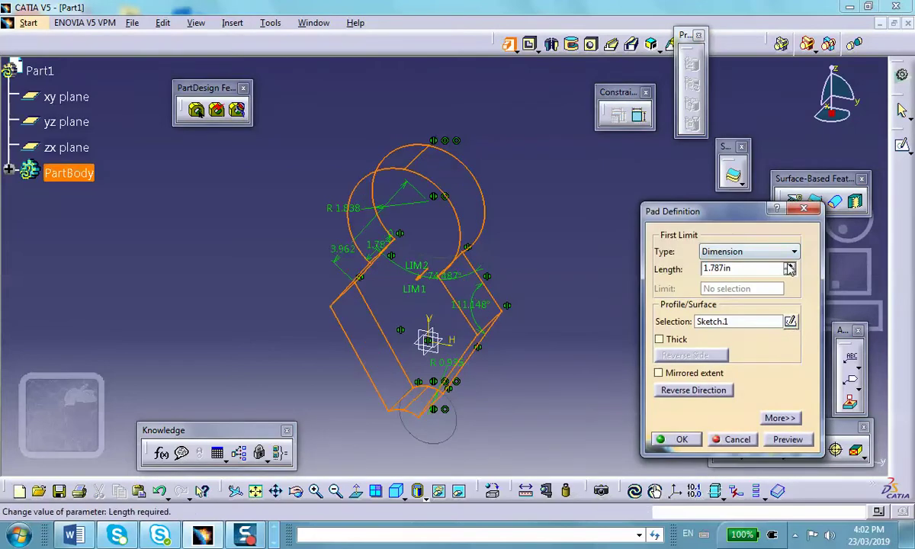
pyautogui.click(677, 439)
# - Open the part's formula parameters, check the angle names in the Word drawing and rename the right-corner angle parameter to beta
pyautogui.moveTo(578, 313); pyautogui.dragTo(425, 294, button='middle')
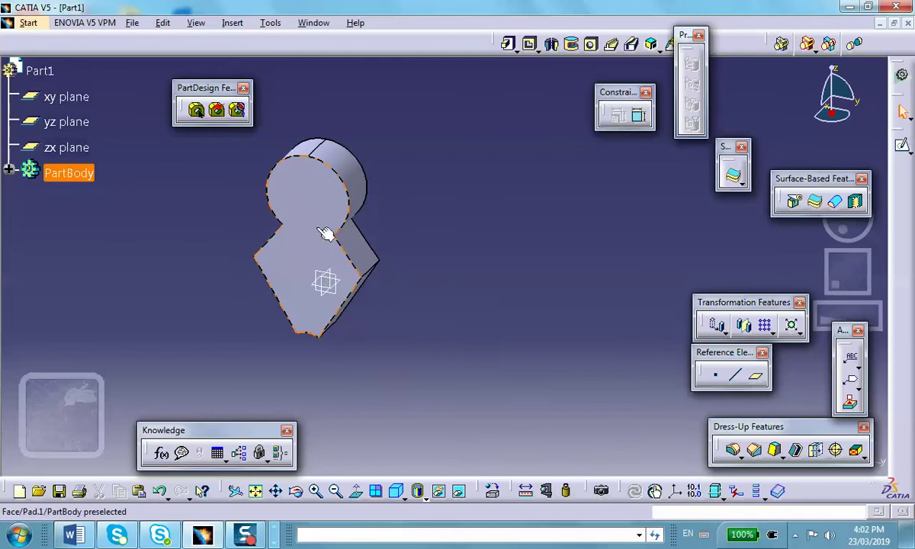
pyautogui.moveTo(346, 247); pyautogui.dragTo(263, 287, button='middle')
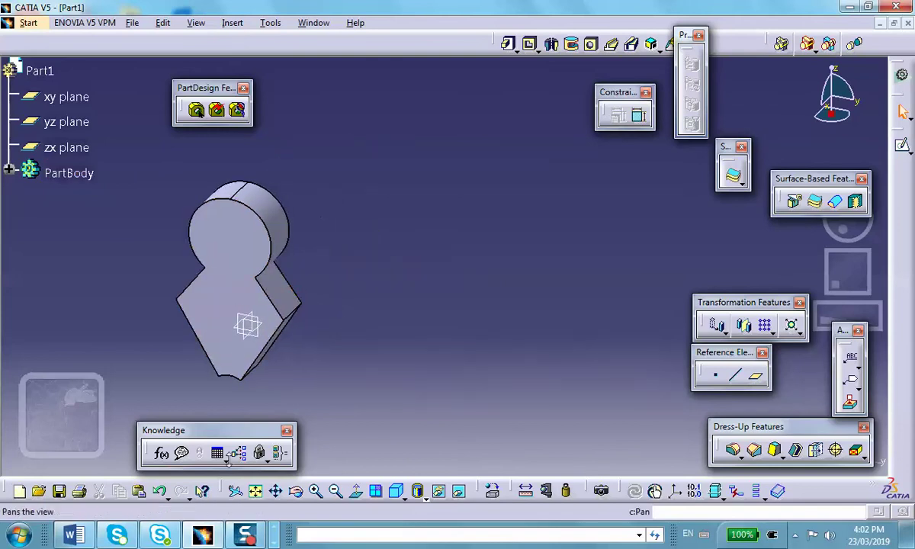
pyautogui.click(161, 453)
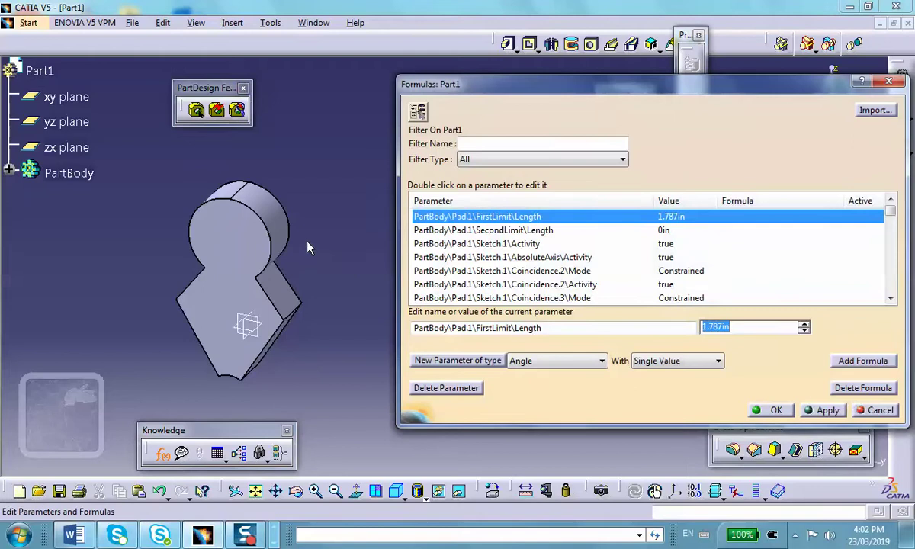
pyautogui.moveTo(347, 192); pyautogui.dragTo(351, 99, button='middle')
pyautogui.moveTo(237, 215); pyautogui.dragTo(399, 157, button='middle')
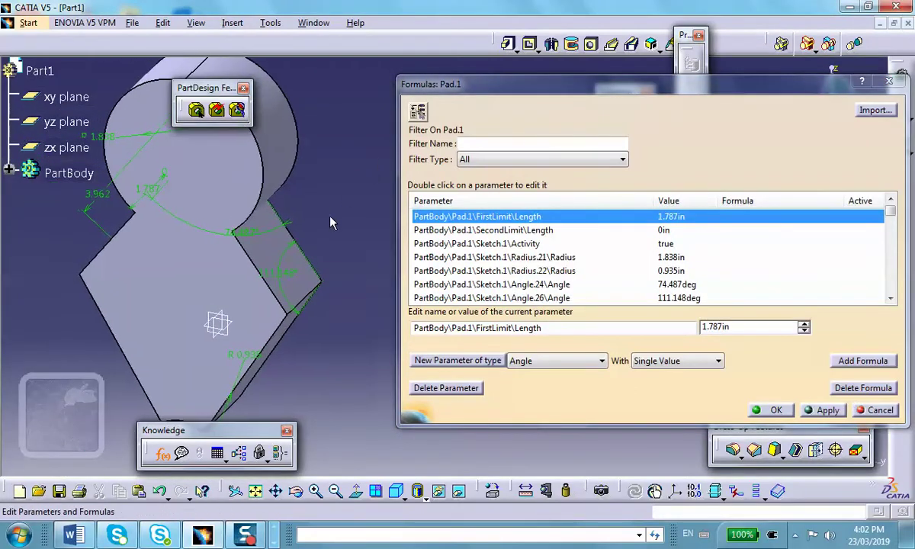
pyautogui.click(279, 272)
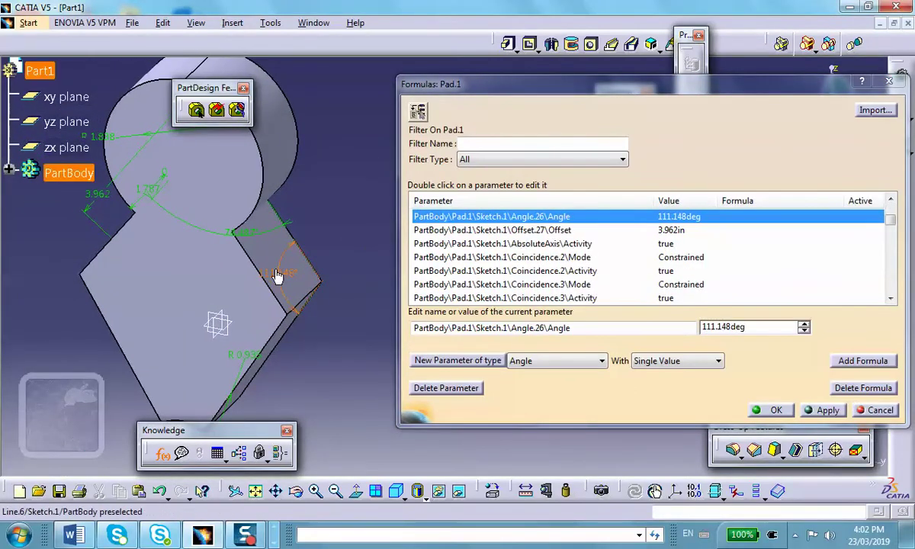
pyautogui.click(79, 535)
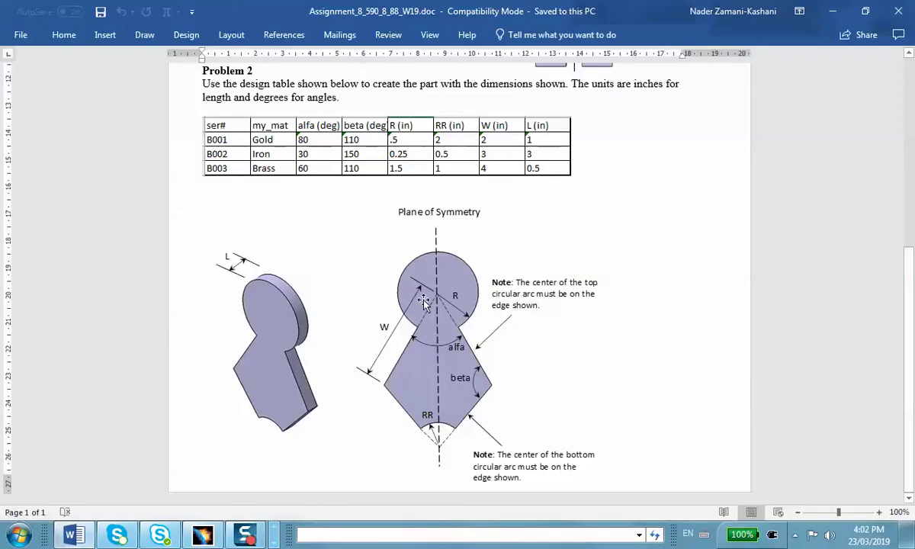
pyautogui.click(833, 12)
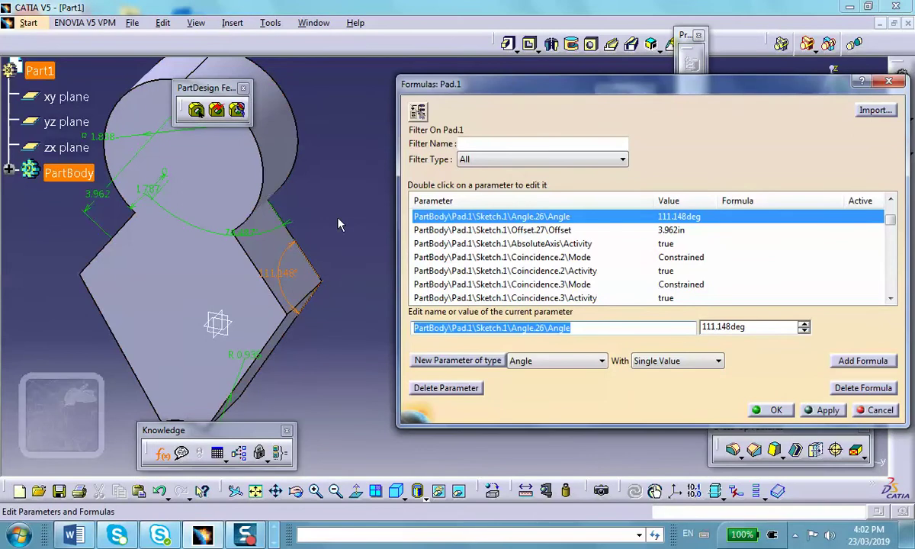
pyautogui.write('beta')
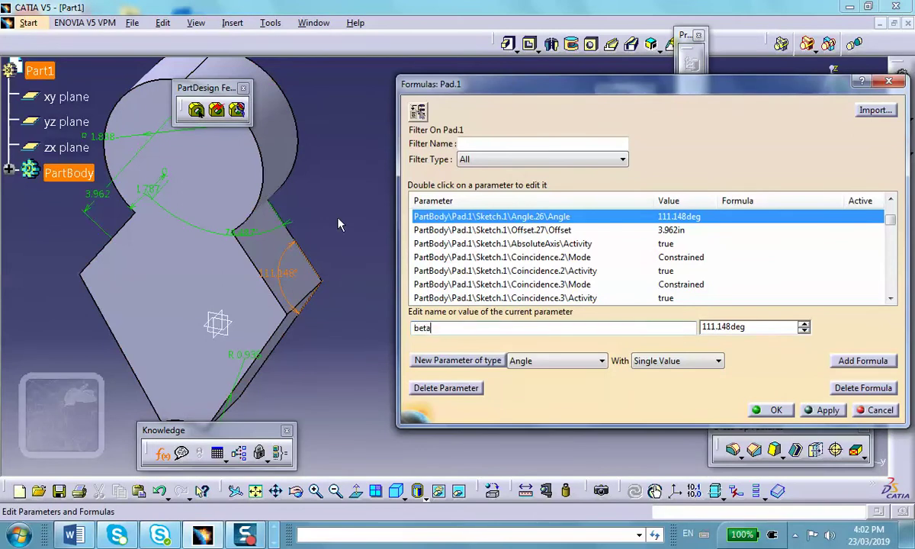
pyautogui.click(814, 411)
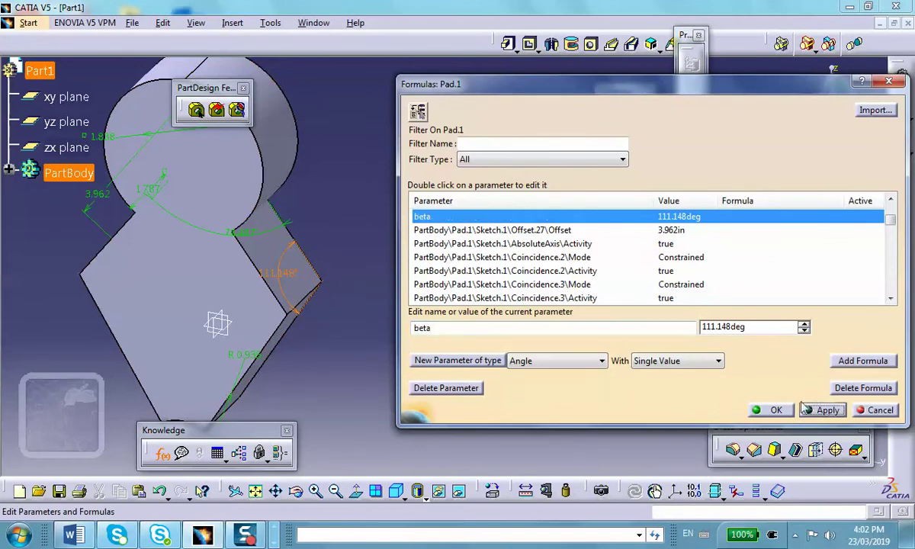
# - Rename the parameter of the angle between the two upper slanted edges to alfa
pyautogui.click(262, 237)
pyautogui.doubleClick(587, 327)
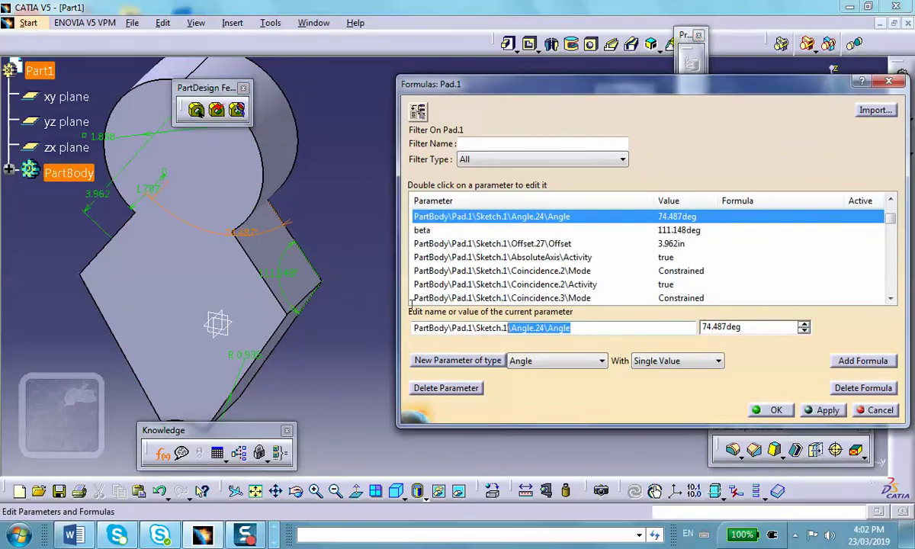
pyautogui.write('alfa')
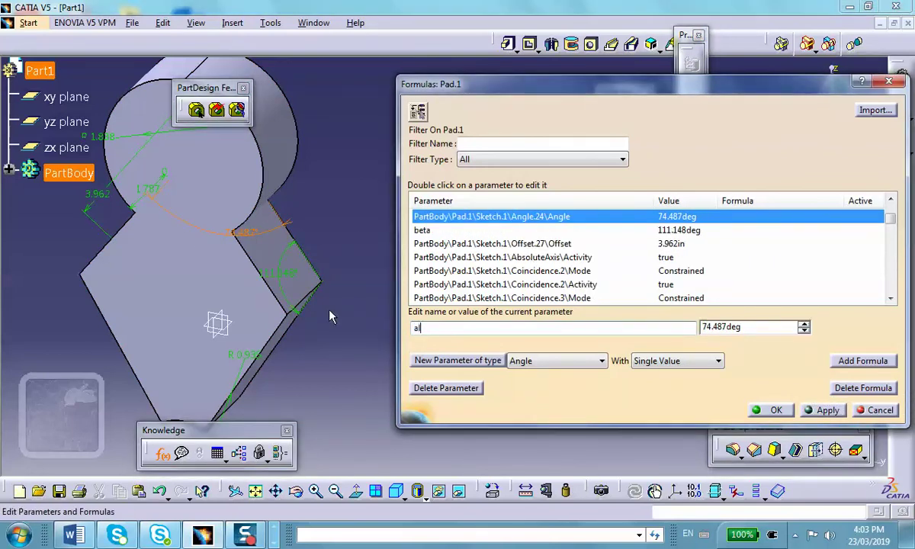
pyautogui.click(816, 414)
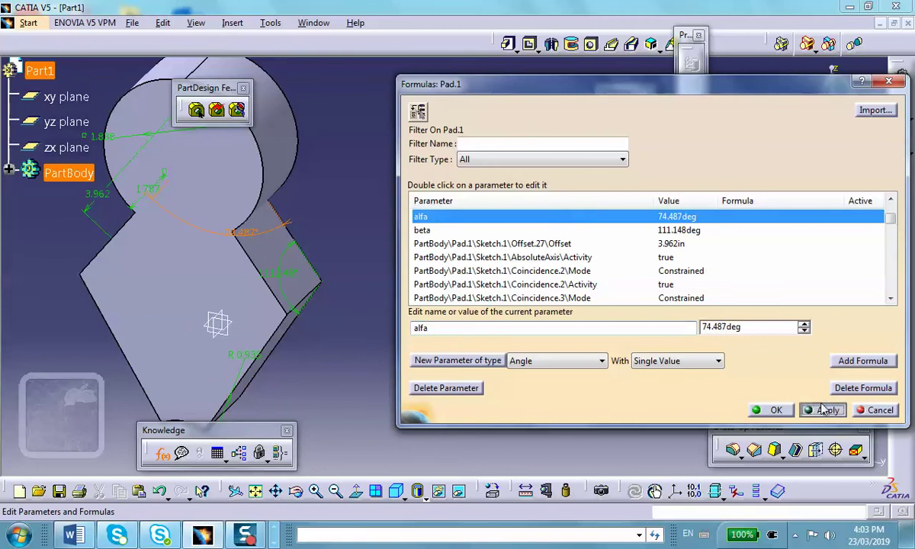
# - Rename the offset parameter between the top arc's centre and the left corner to W
pyautogui.click(101, 192)
pyautogui.moveTo(139, 194); pyautogui.dragTo(185, 324, button='middle')
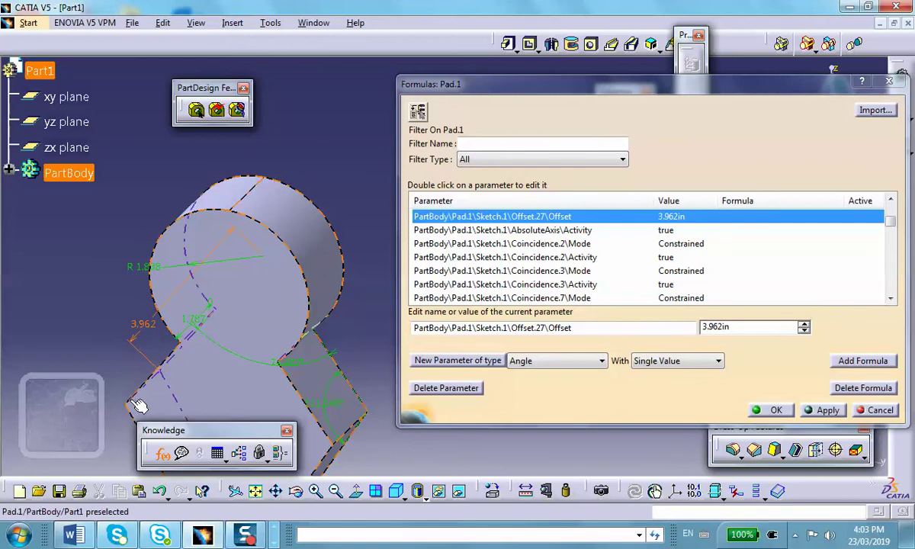
pyautogui.click(572, 328)
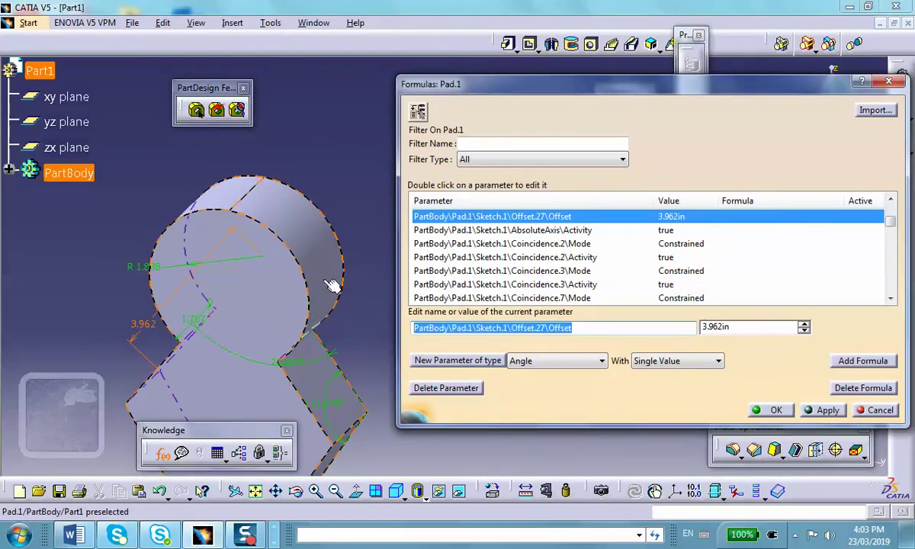
pyautogui.write('W')
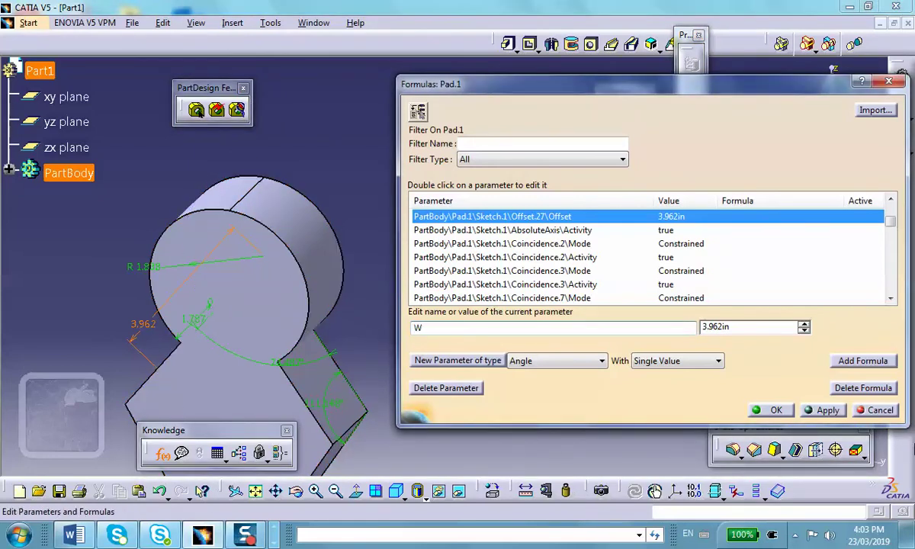
pyautogui.click(829, 410)
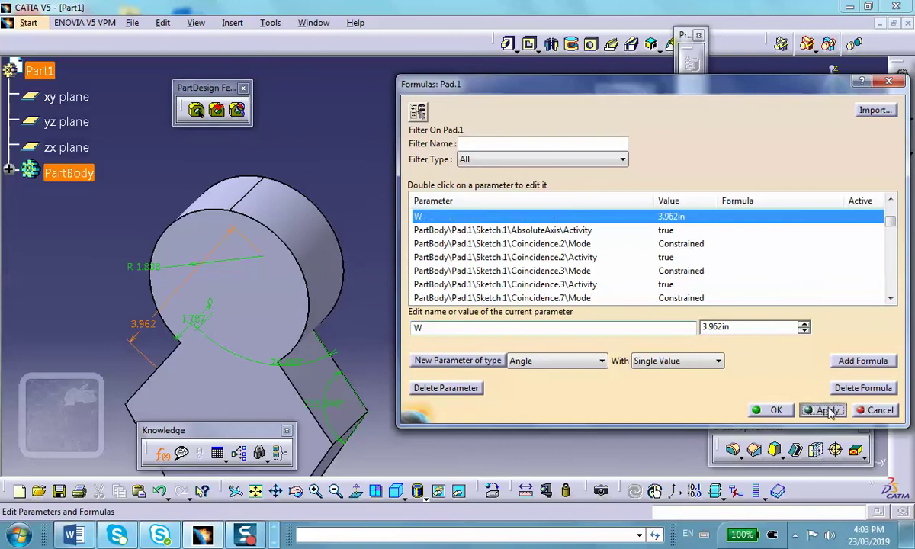
# - Check the radius labels in the Word drawing and rename the large top arc's radius parameter to R
pyautogui.click(77, 530)
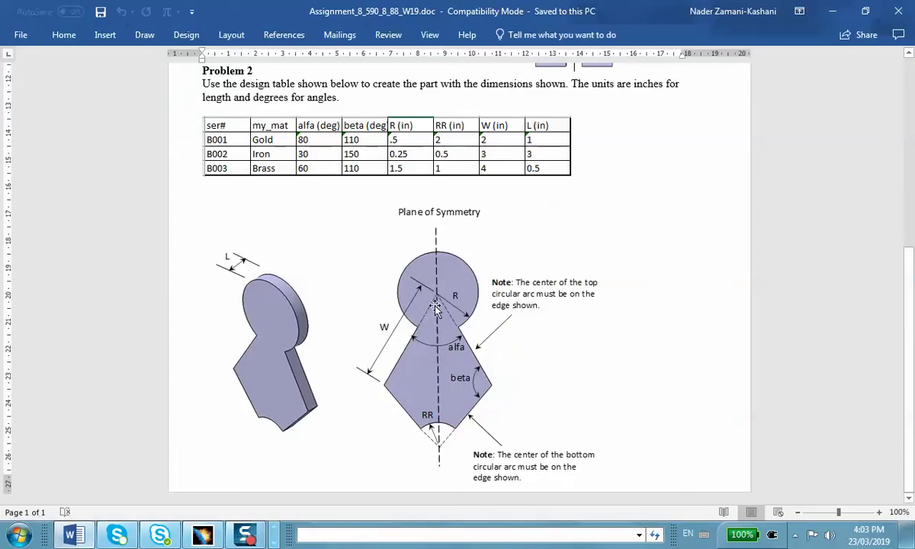
pyautogui.click(833, 11)
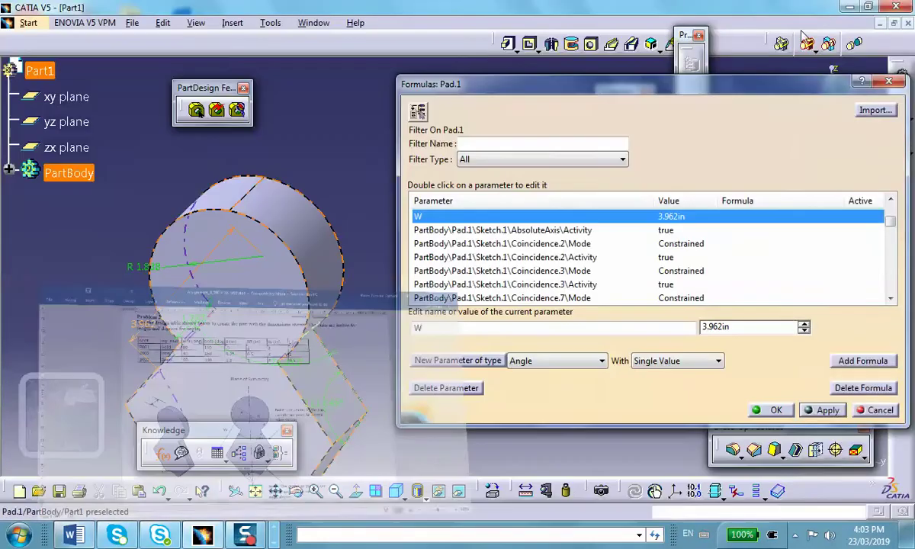
pyautogui.click(164, 268)
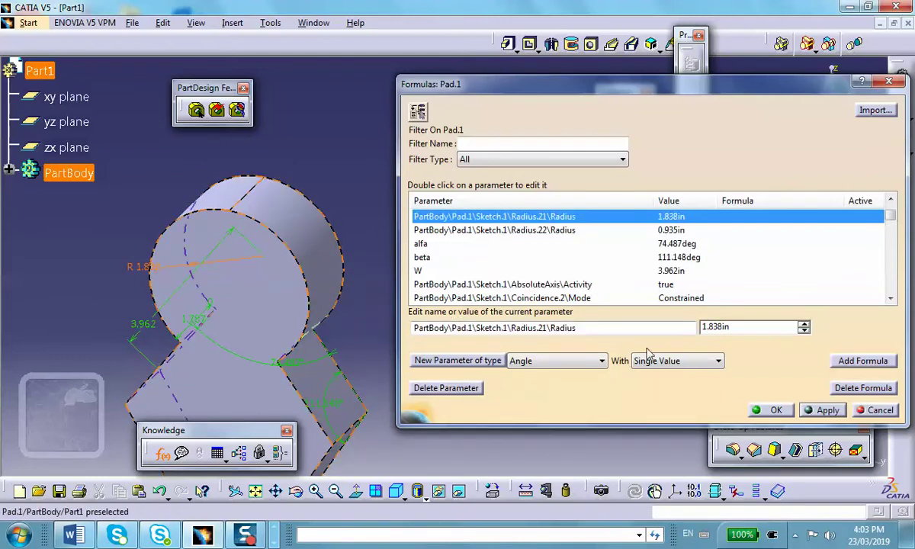
pyautogui.moveTo(590, 329); pyautogui.dragTo(349, 292)
pyautogui.write('R')
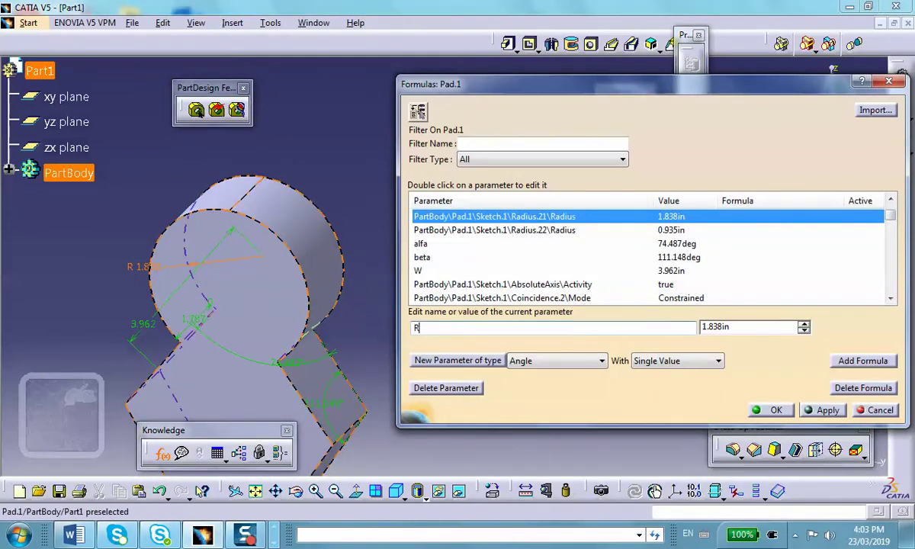
pyautogui.click(826, 408)
# - Rename the small bottom arc's radius parameter to RR and close the formula editor
pyautogui.moveTo(241, 390); pyautogui.dragTo(271, 199, button='middle')
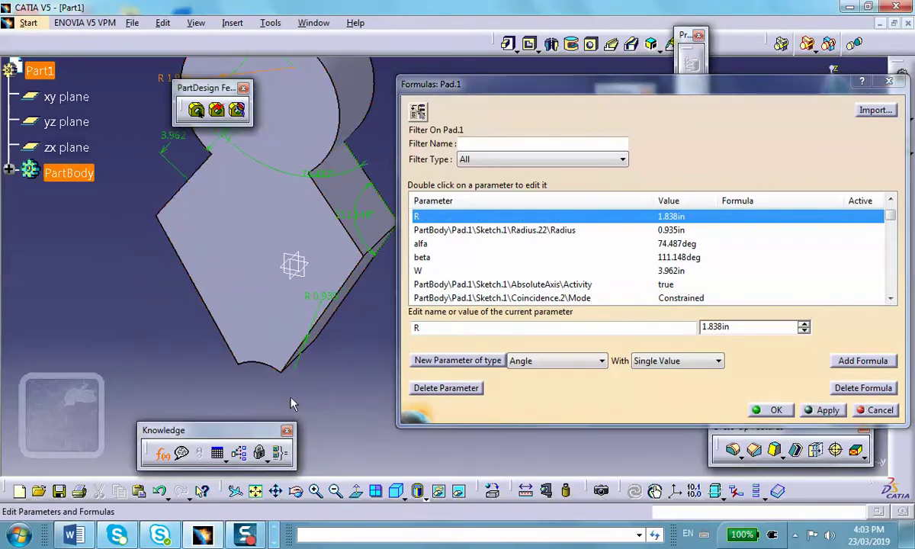
pyautogui.click(314, 295)
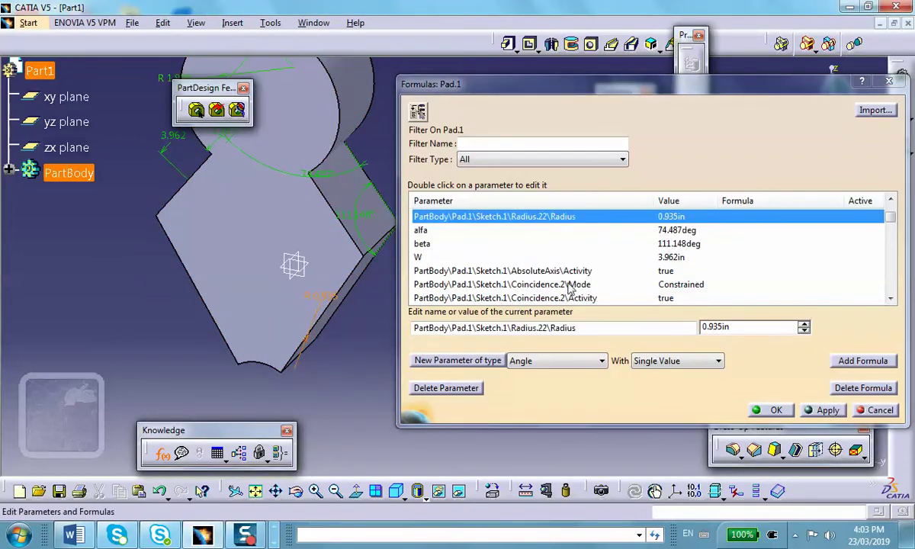
pyautogui.click(600, 327)
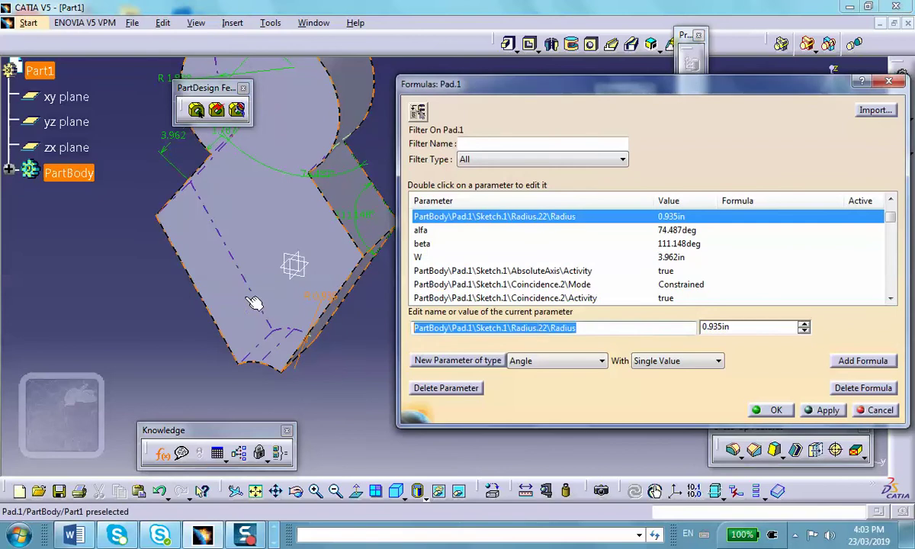
pyautogui.write('RR')
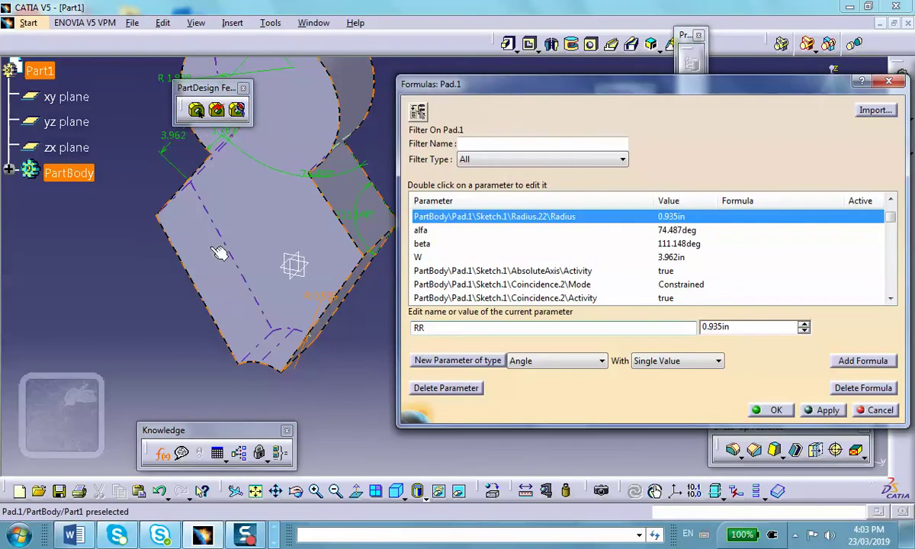
pyautogui.click(776, 410)
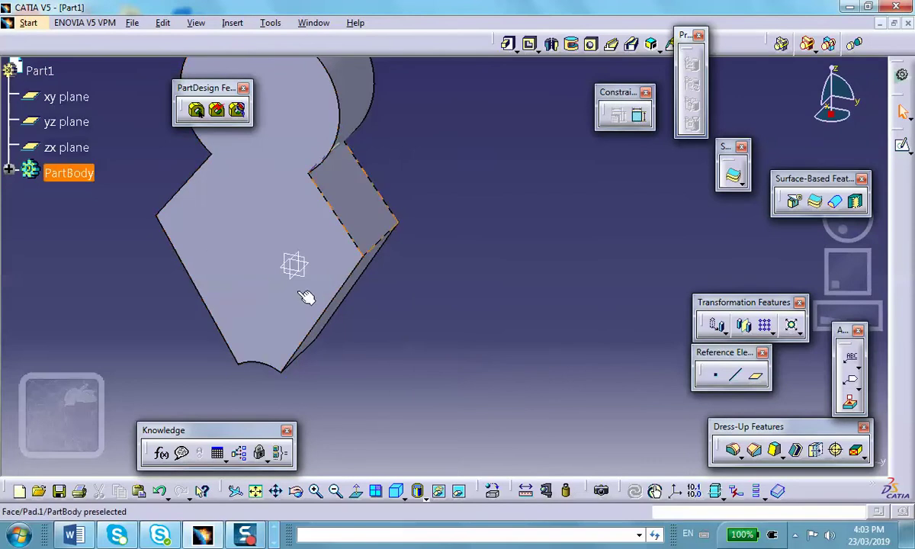
# - Rename the pad's first limit length parameter to L and close the formula editor
pyautogui.click(162, 453)
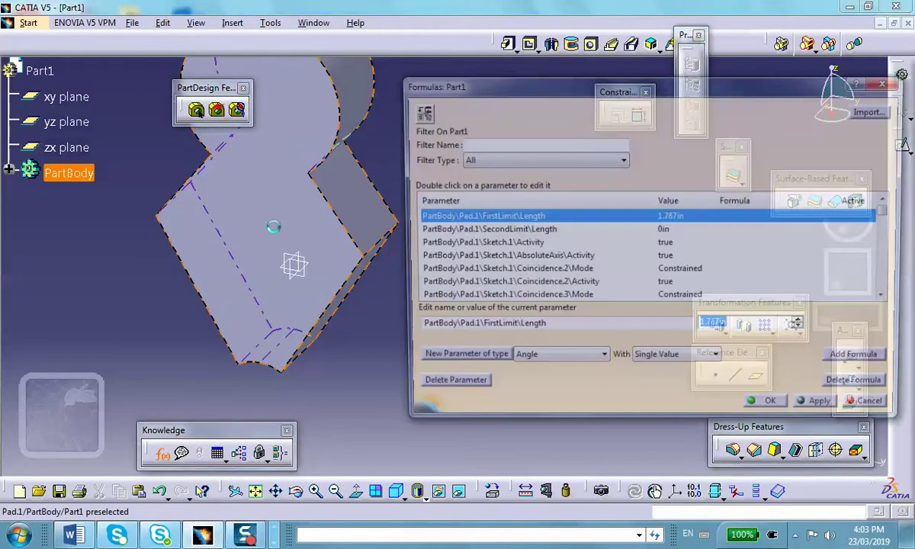
pyautogui.moveTo(317, 216); pyautogui.dragTo(312, 452, button='middle')
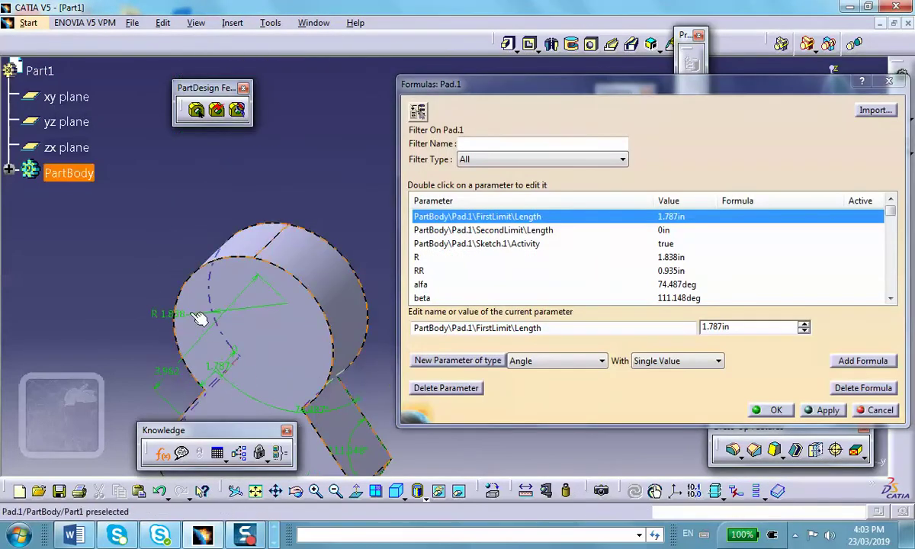
pyautogui.moveTo(200, 383); pyautogui.dragTo(191, 148, button='middle')
pyautogui.scroll(1, 341, 312)
pyautogui.moveTo(341, 311); pyautogui.dragTo(260, 230, button='middle')
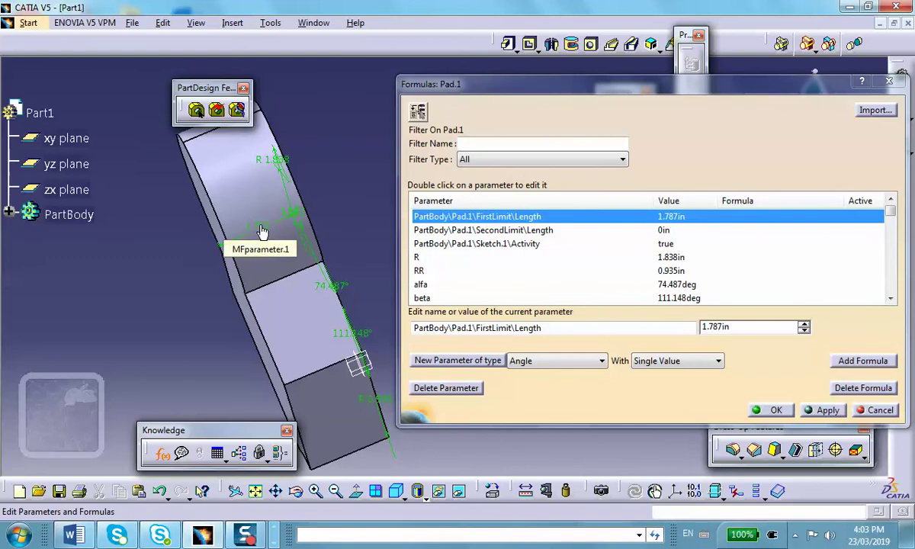
pyautogui.moveTo(575, 328); pyautogui.dragTo(319, 302)
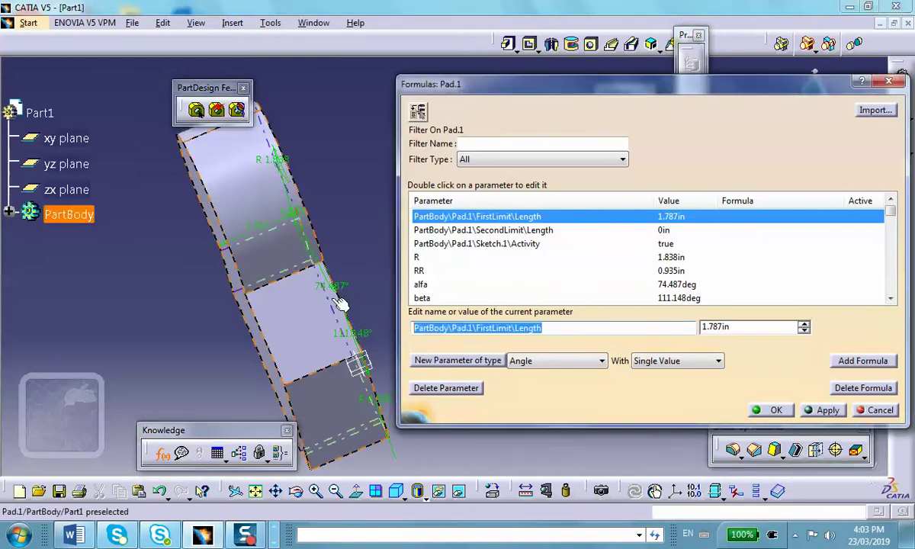
pyautogui.write('L')
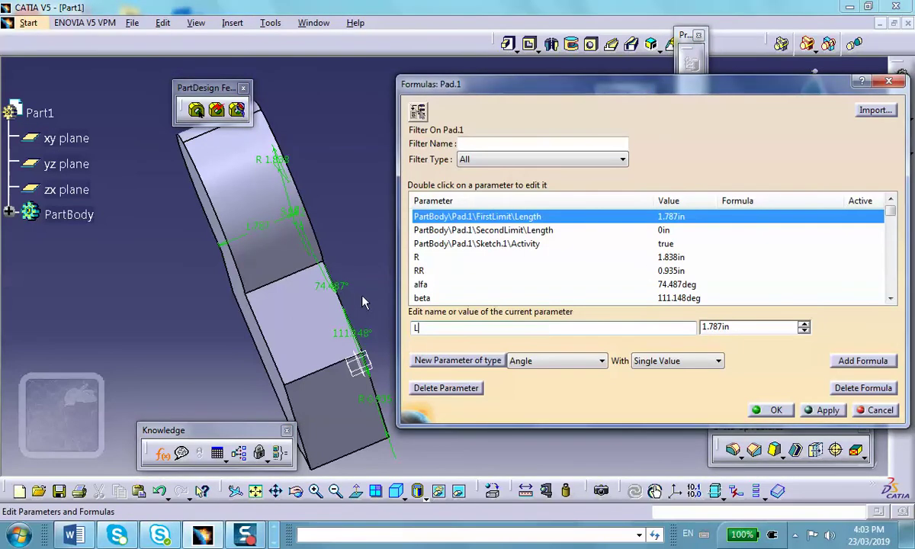
pyautogui.click(827, 410)
pyautogui.click(769, 409)
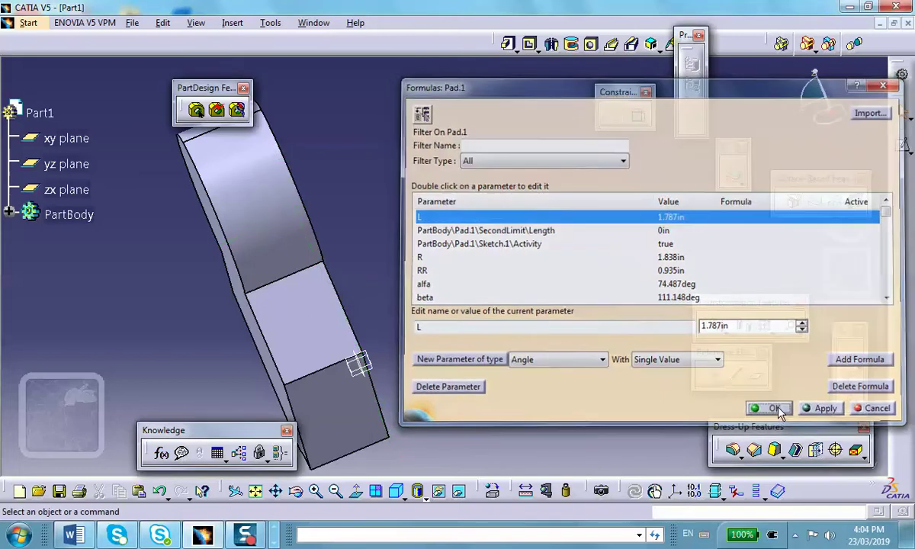
pyautogui.moveTo(374, 237); pyautogui.dragTo(531, 194, button='middle')
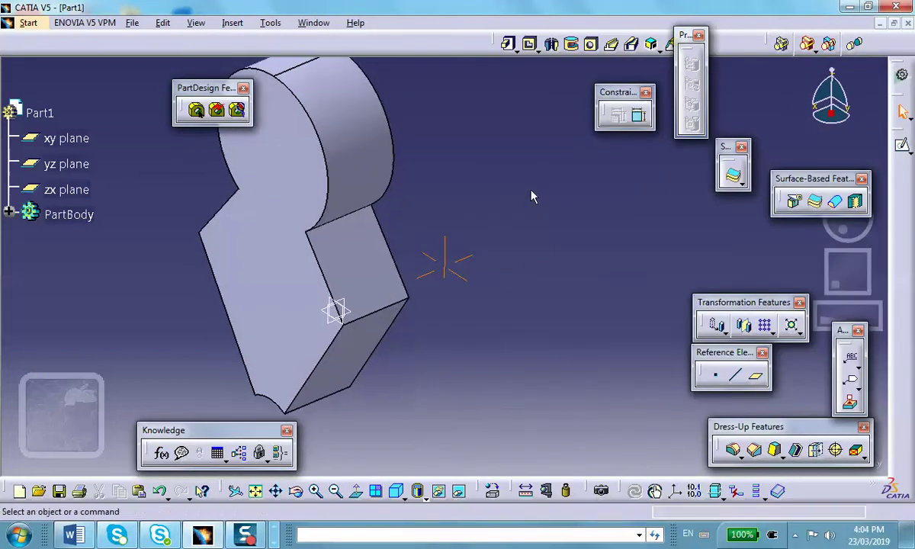
# - Create a vertical design table with current parameter values and filter the selectable parameters to renamed parameters
pyautogui.click(218, 453)
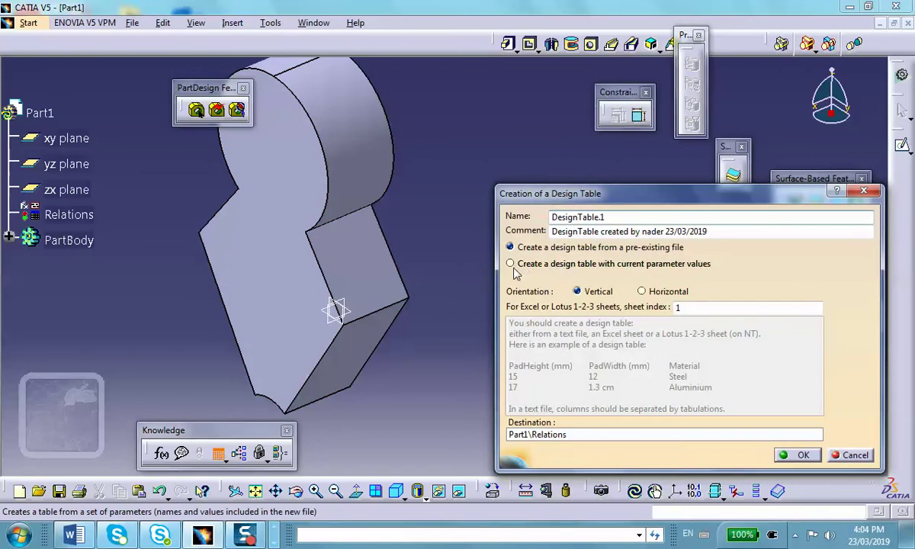
pyautogui.click(511, 263)
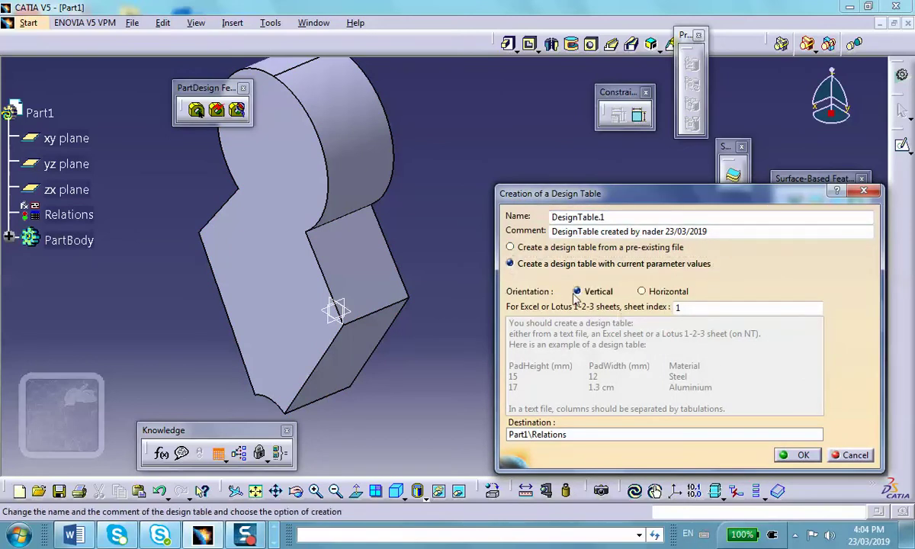
pyautogui.click(796, 455)
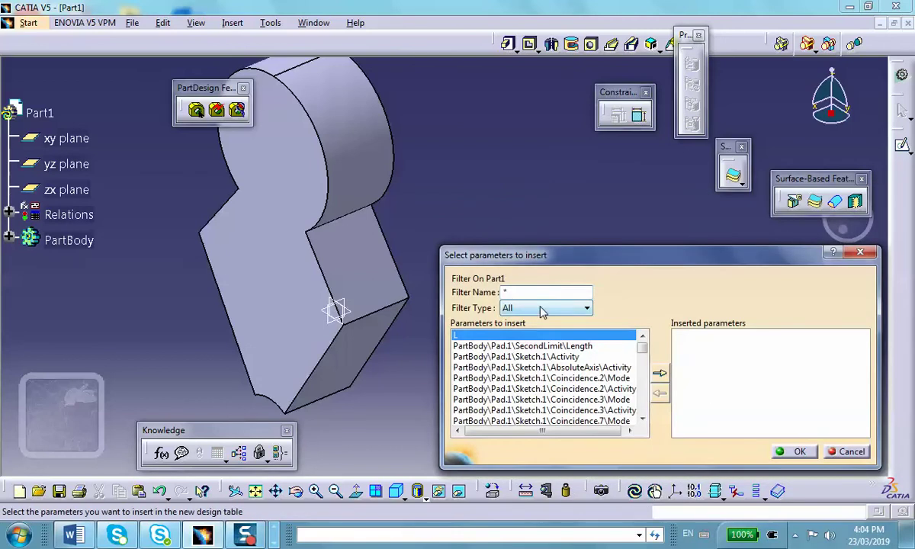
pyautogui.click(543, 309)
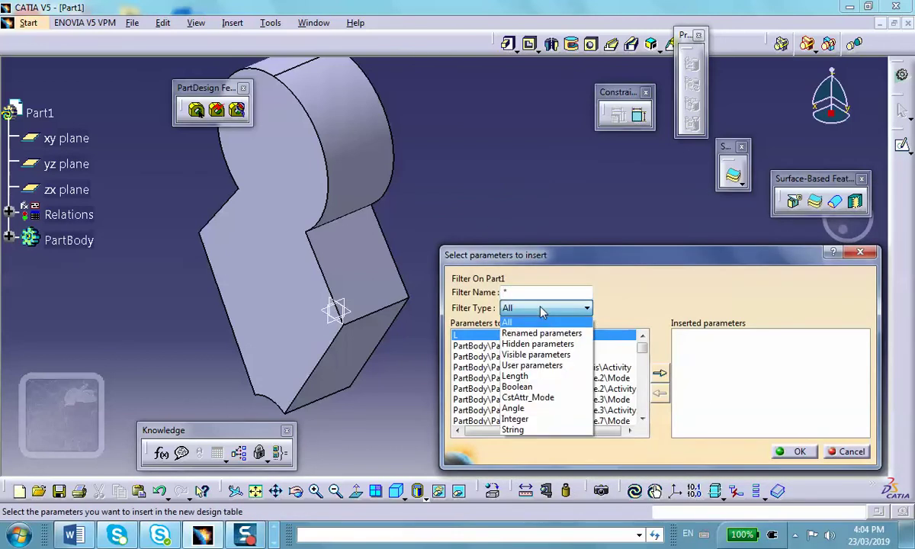
pyautogui.click(537, 334)
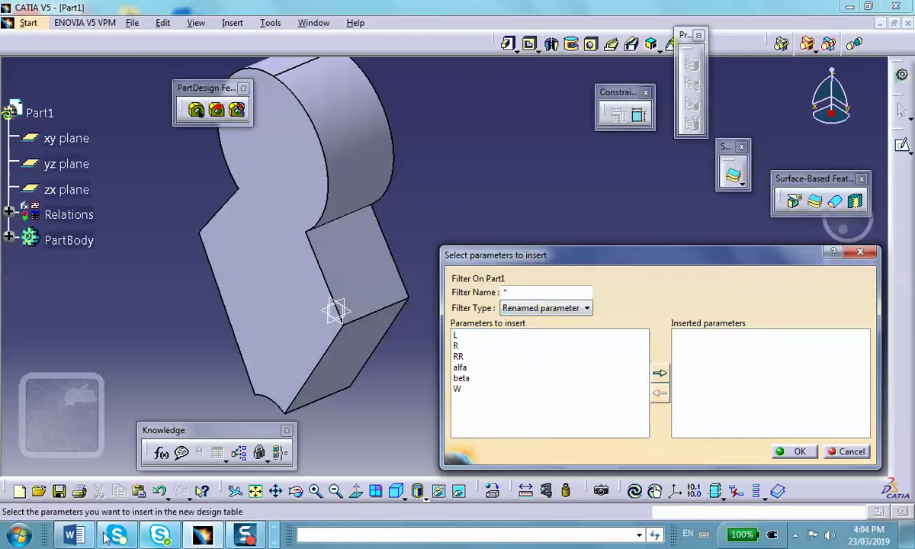
# - Check the column order in the Word document's table and insert alfa and beta into the design table
pyautogui.hotkey('alt', 'Tab')
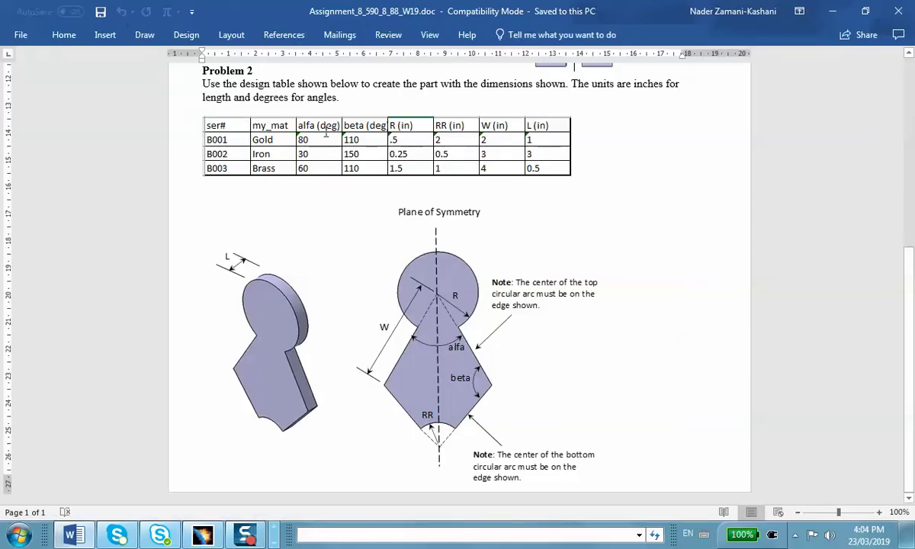
pyautogui.click(832, 11)
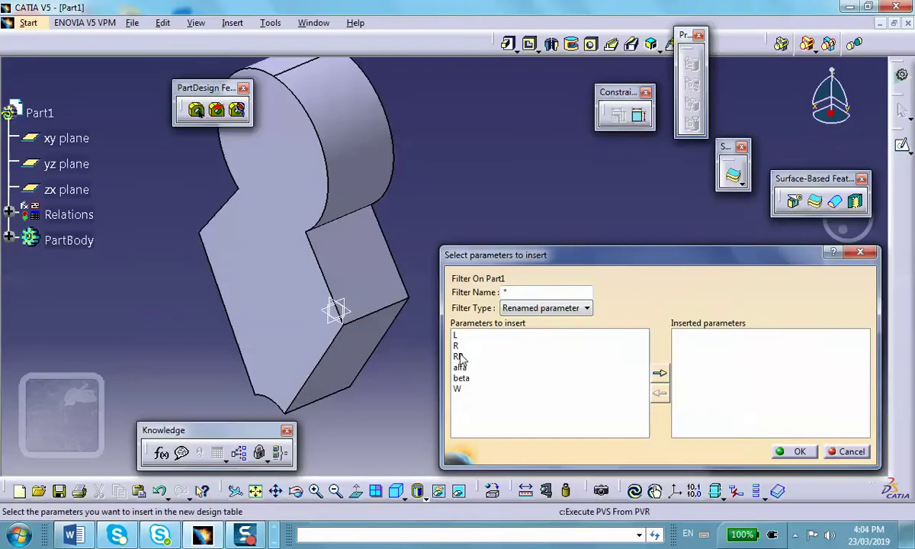
pyautogui.click(462, 368)
pyautogui.click(660, 373)
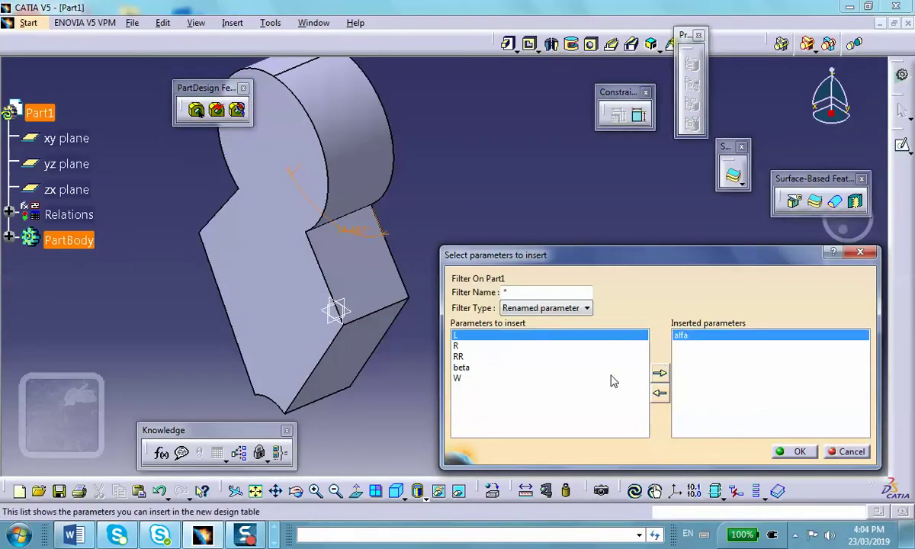
pyautogui.click(462, 368)
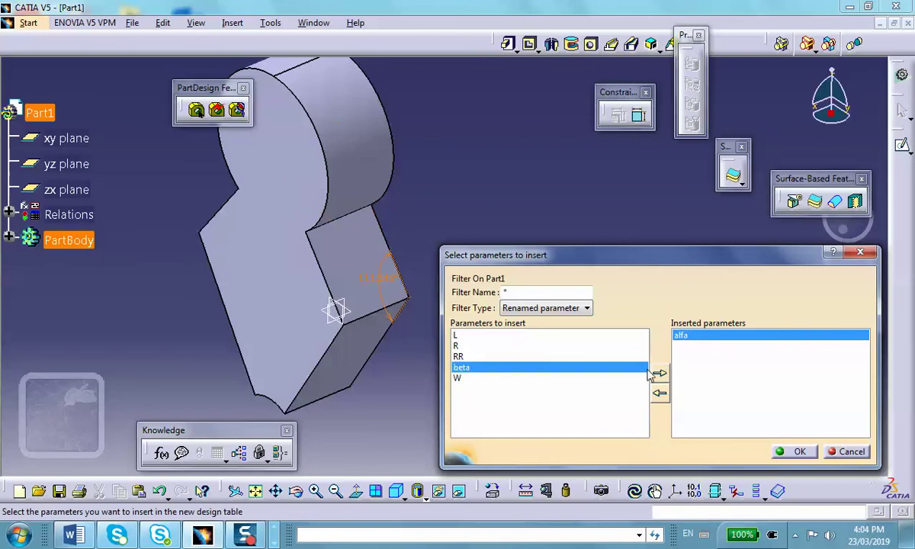
pyautogui.click(660, 373)
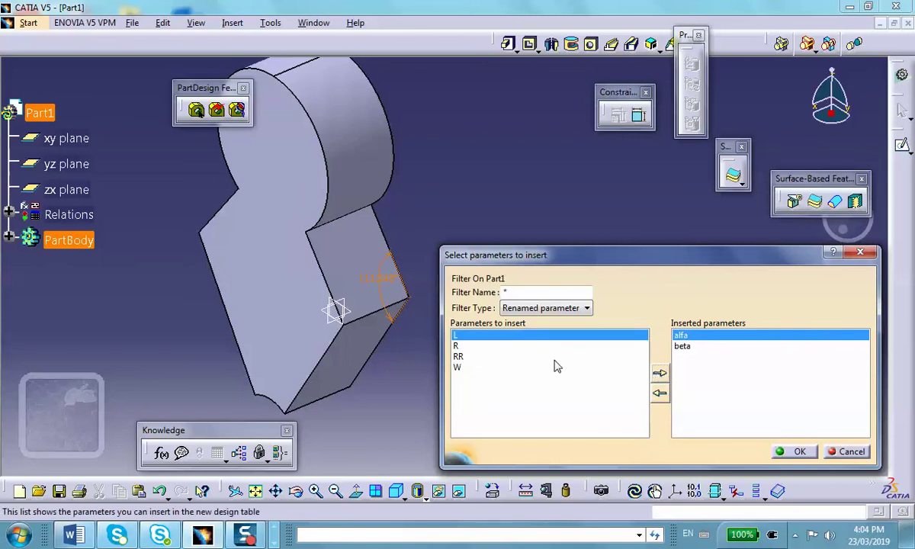
# - Insert the parameters R, RR, W and L into the design table in that order
pyautogui.click(462, 346)
pyautogui.click(659, 374)
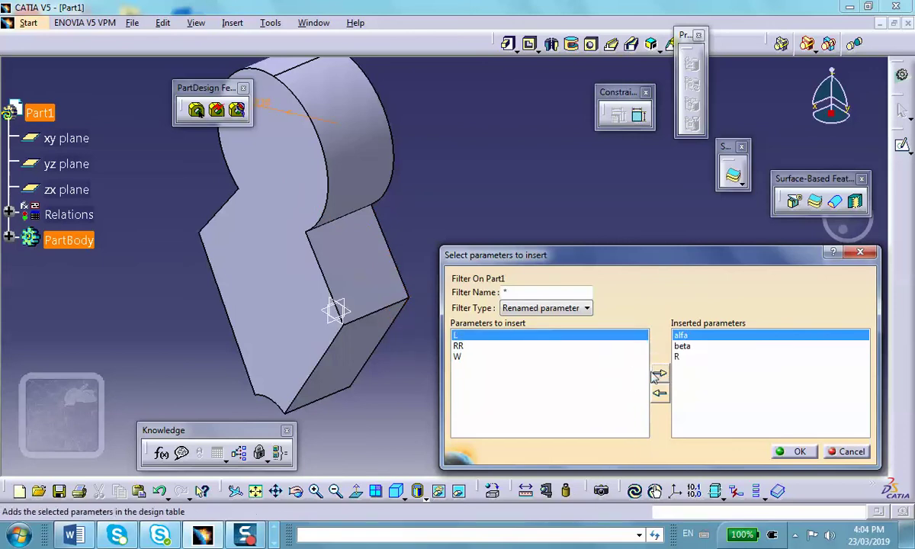
pyautogui.click(461, 346)
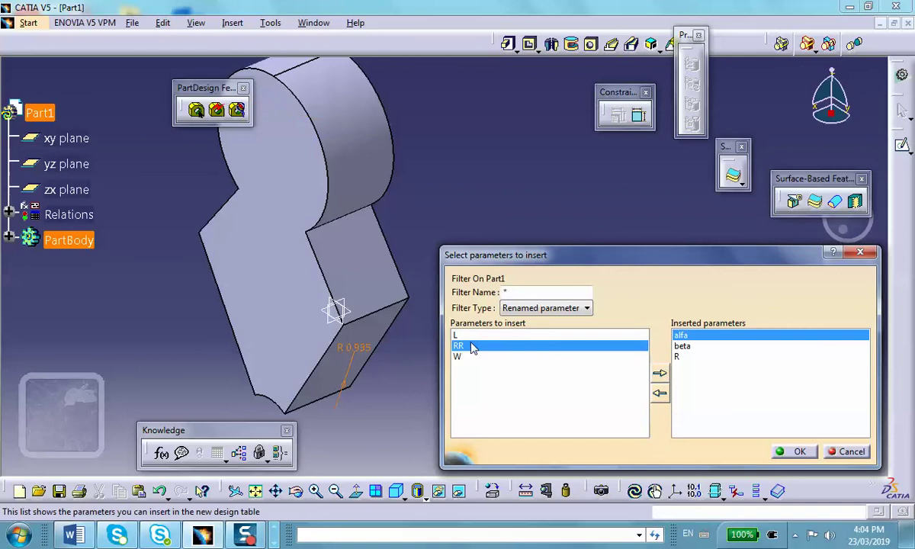
pyautogui.click(660, 374)
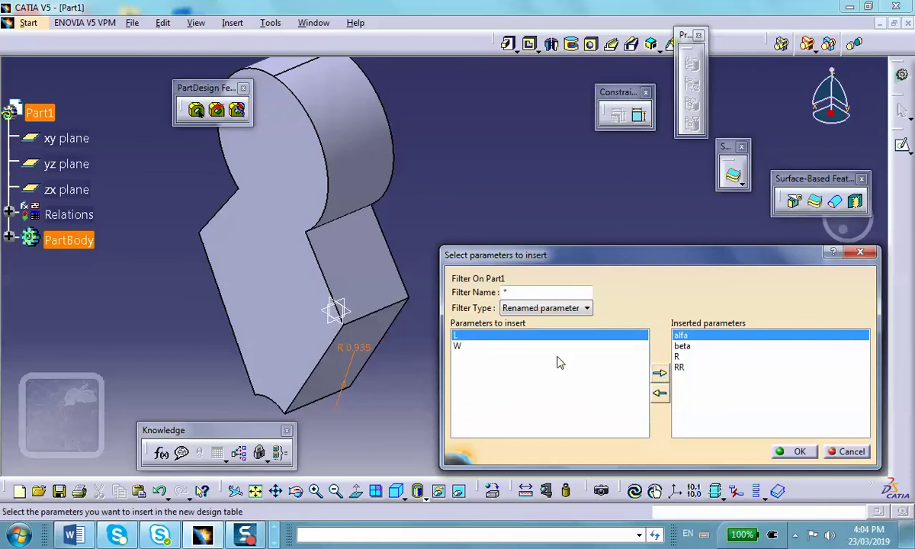
pyautogui.click(461, 346)
pyautogui.click(657, 375)
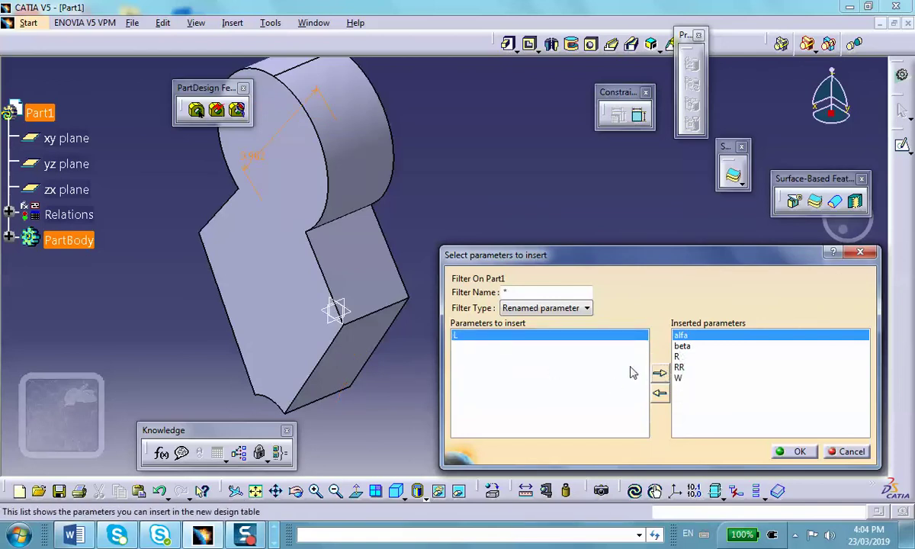
pyautogui.click(657, 376)
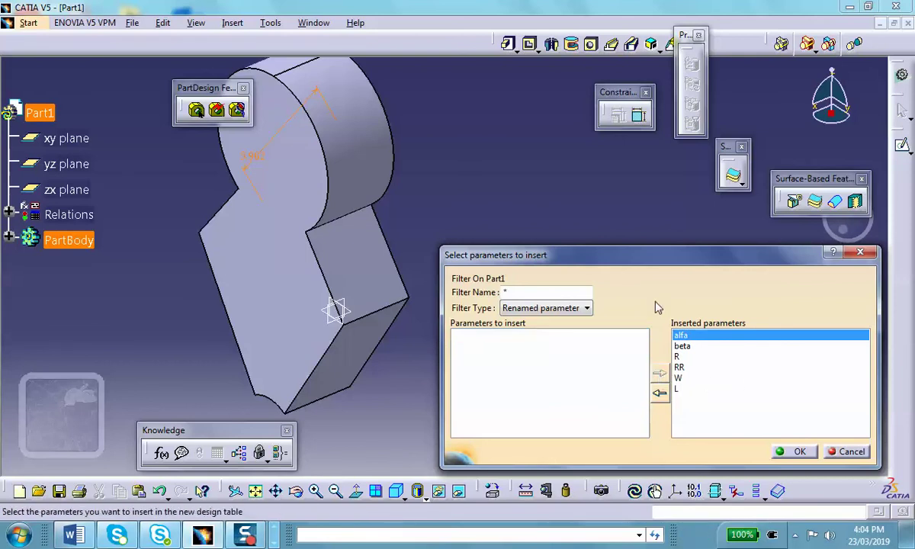
# - Confirm the parameter selection, save the table as Excel worksheet DesignTable1 on the Desktop, and accept the design table
pyautogui.click(799, 452)
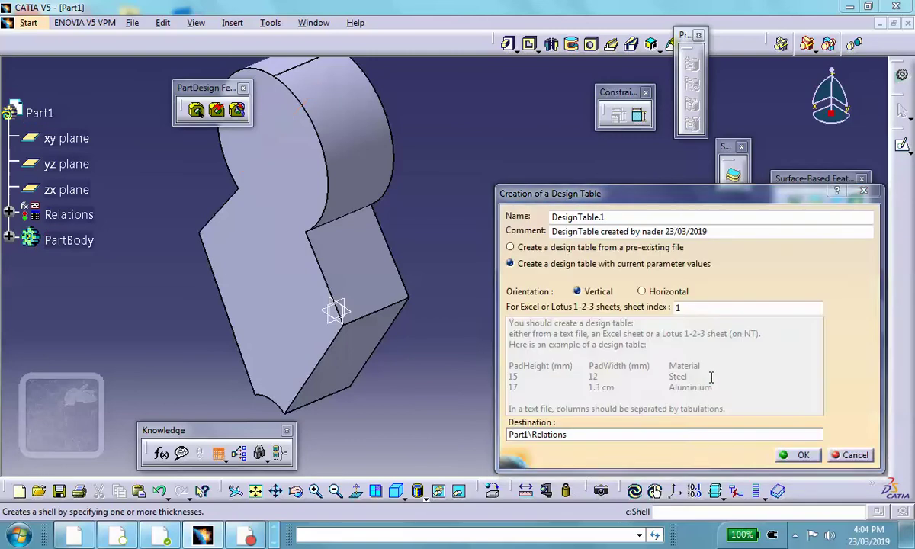
pyautogui.press('Return')
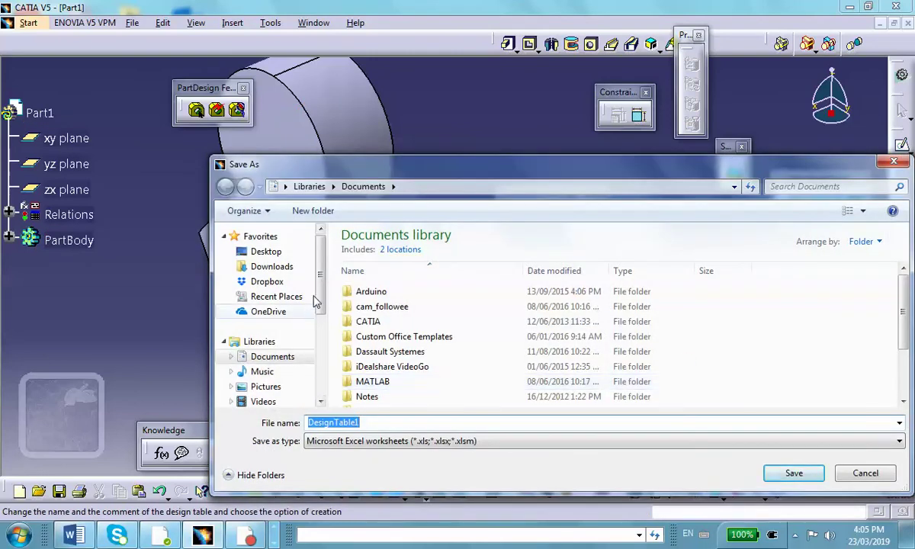
pyautogui.click(266, 252)
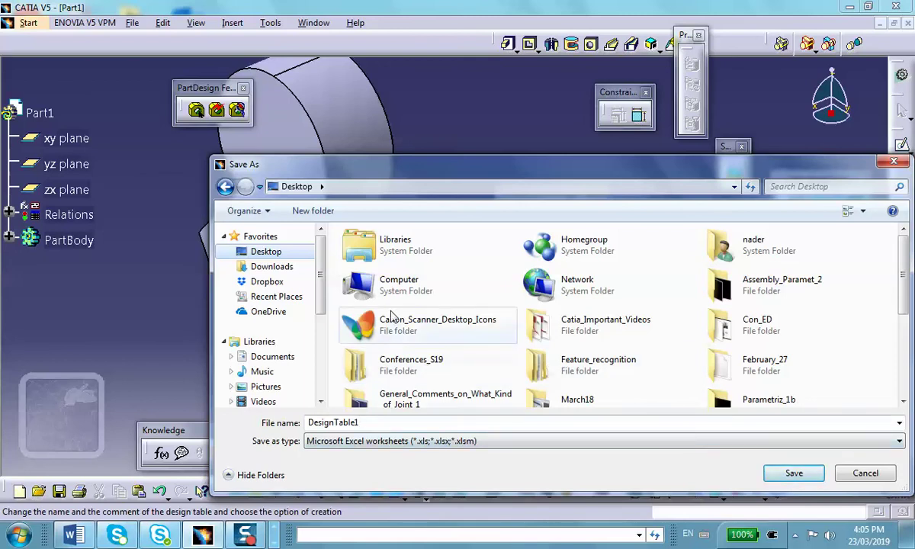
pyautogui.click(785, 473)
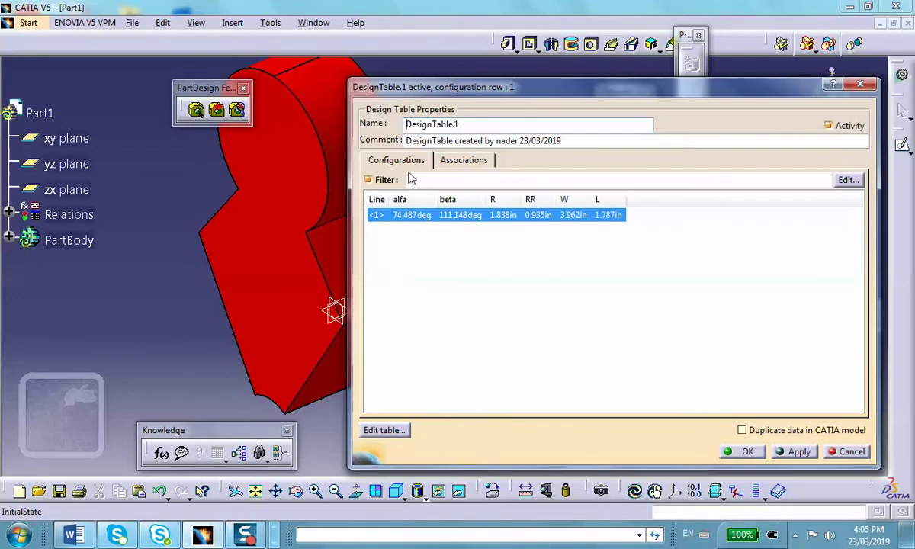
pyautogui.click(73, 535)
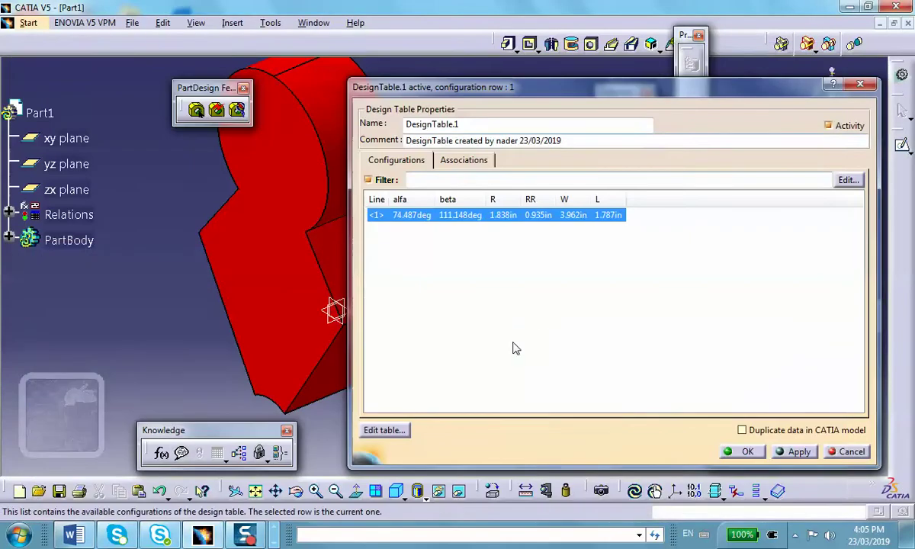
pyautogui.click(748, 452)
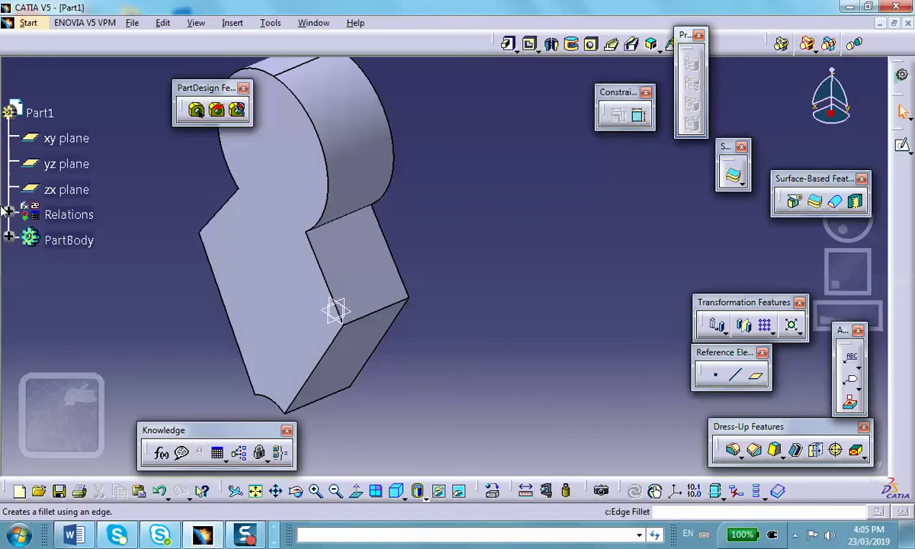
# - Expand Relations and DesignTable.1 in the specification tree to show the configuration and sheet
pyautogui.click(8, 214)
pyautogui.click(28, 239)
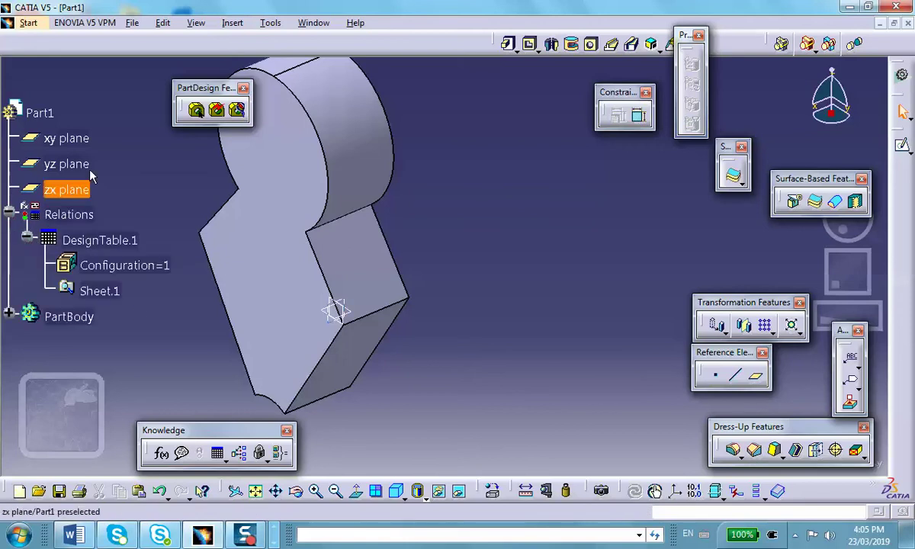
pyautogui.moveTo(256, 196); pyautogui.dragTo(382, 238, button='middle')
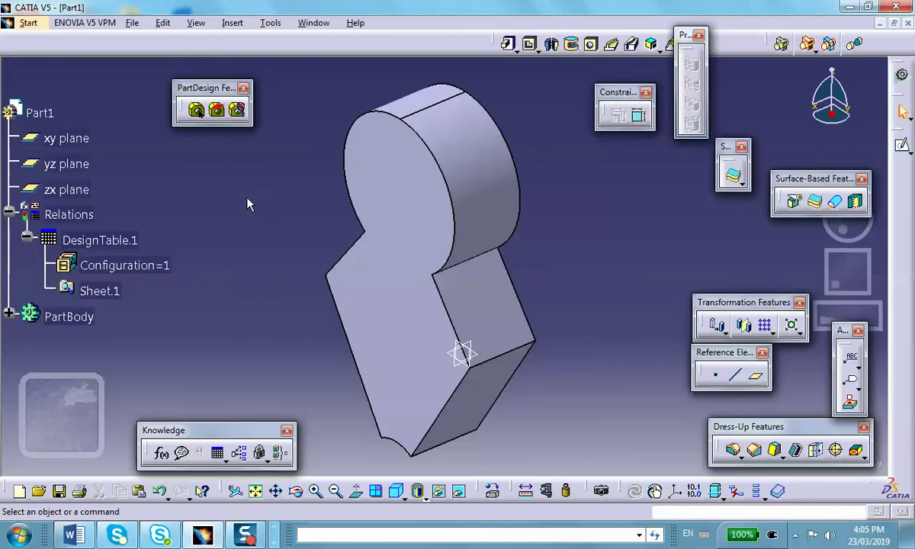
# - Apply the Brass material from the metal library to Part1
pyautogui.click(490, 492)
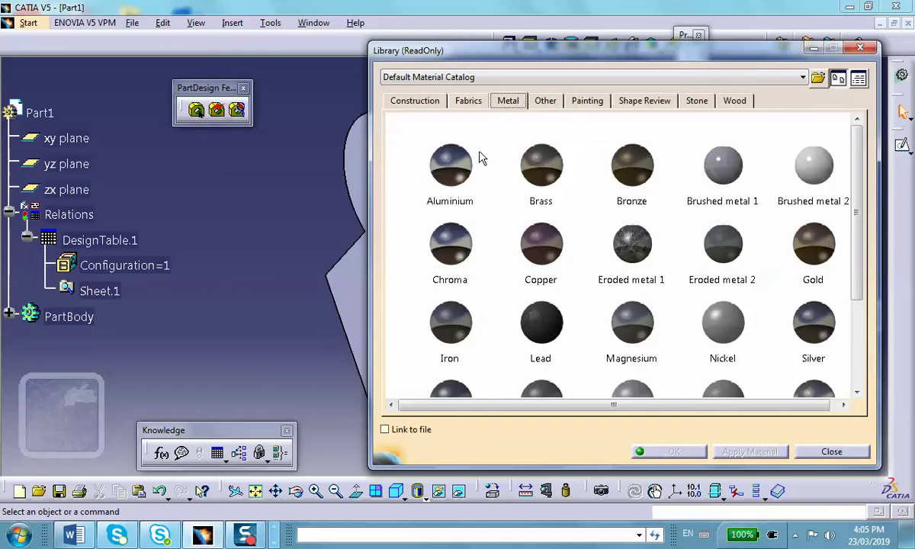
pyautogui.click(562, 179)
pyautogui.click(38, 111)
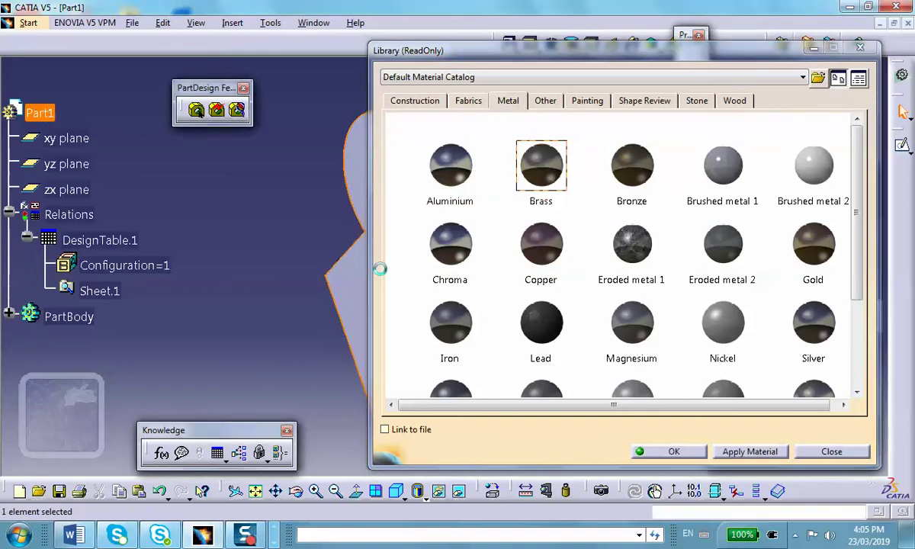
pyautogui.click(674, 451)
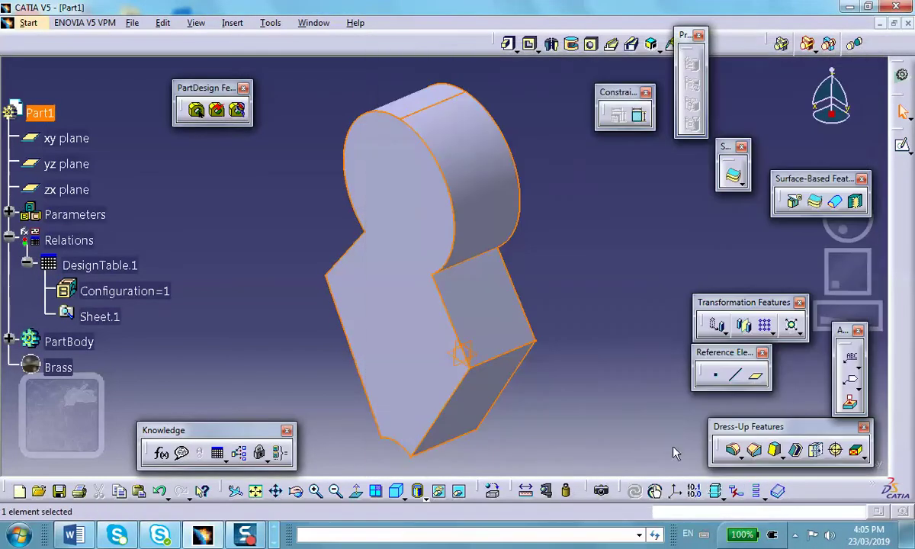
pyautogui.click(260, 376)
pyautogui.scroll(-1, 260, 333)
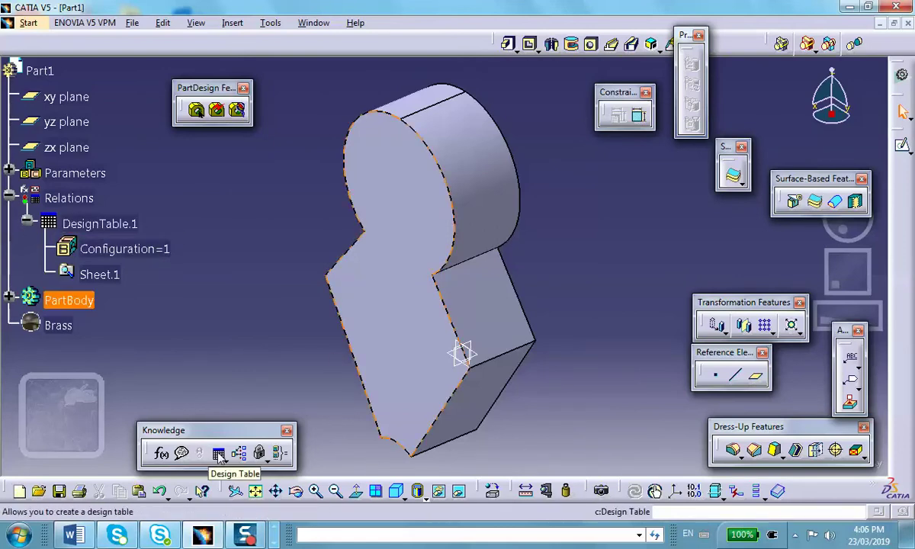
# - Open the DesignTable.1 configurations and bring up the DesignTable1.xls worksheet in a maximized Excel window for editing
pyautogui.doubleClick(119, 223)
pyautogui.doubleClick(118, 199)
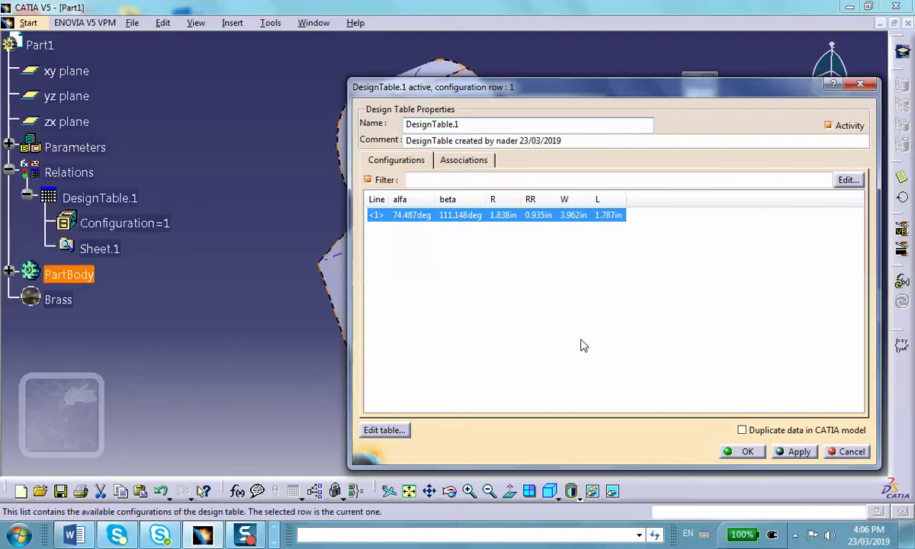
pyautogui.click(388, 430)
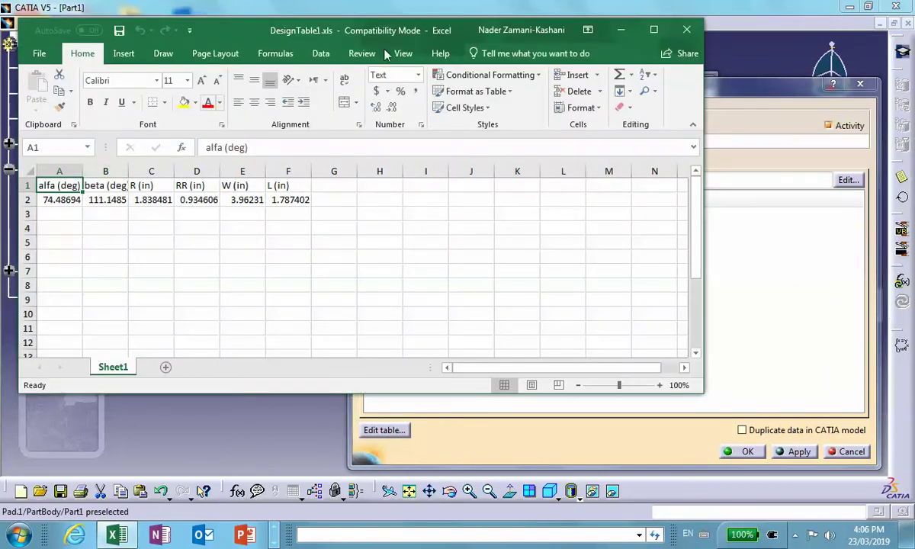
pyautogui.click(654, 29)
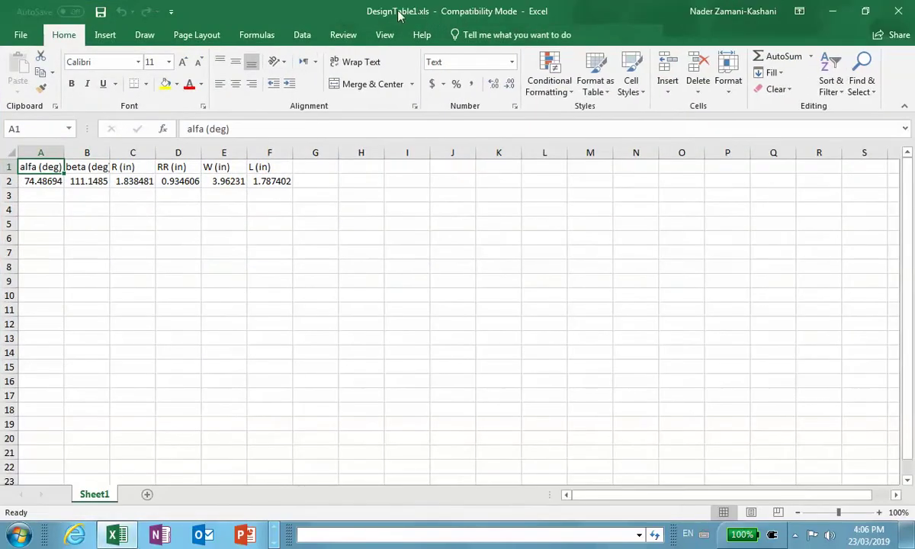
# - Insert two empty columns before the alfa (deg) column in the worksheet
pyautogui.click(41, 150)
pyautogui.rightClick(46, 150)
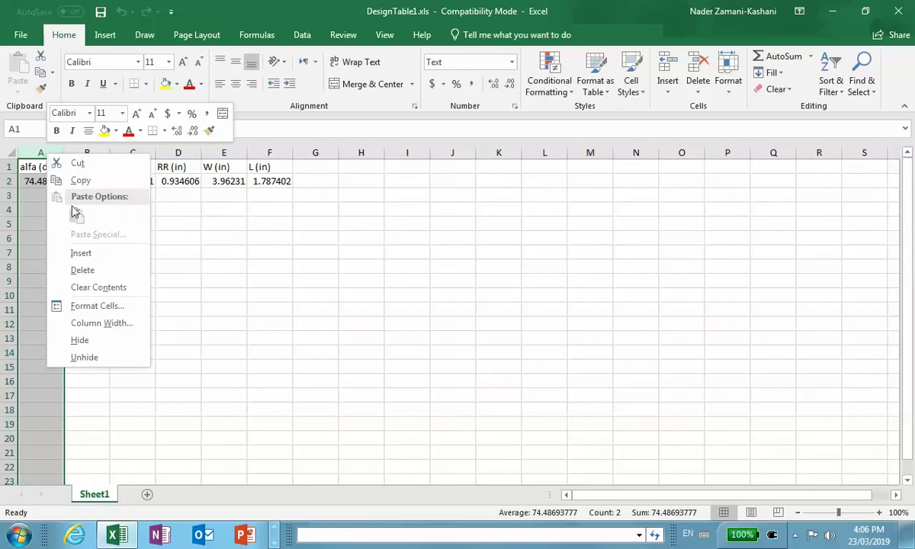
pyautogui.click(100, 252)
pyautogui.click(88, 153)
pyautogui.click(44, 153)
pyautogui.rightClick(44, 154)
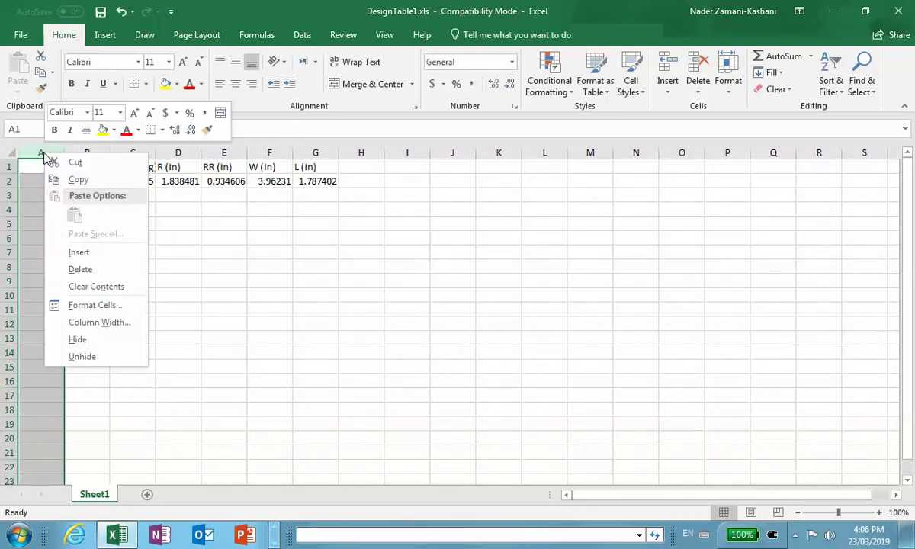
pyautogui.click(90, 252)
# - Enter the headers ser# in cell A1 and mymat in cell B1
pyautogui.click(42, 168)
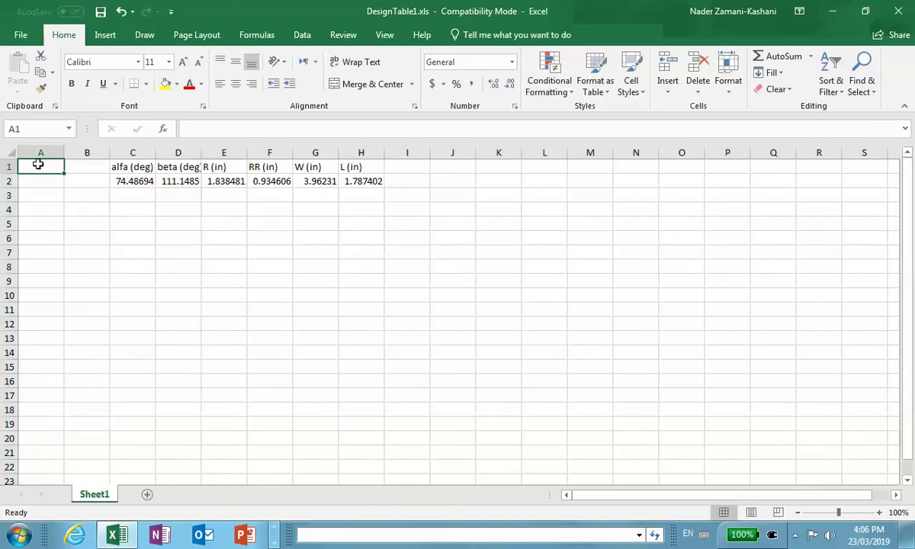
pyautogui.write('ser#')
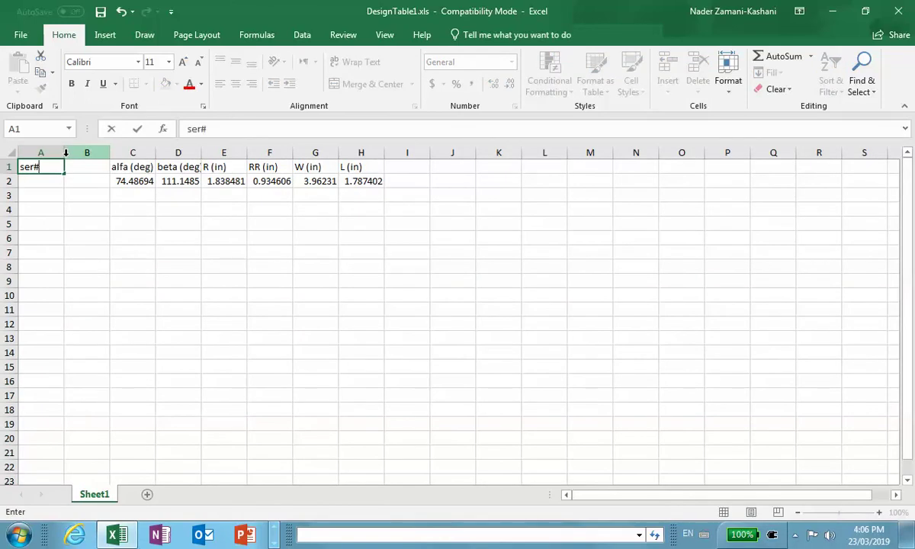
pyautogui.click(80, 165)
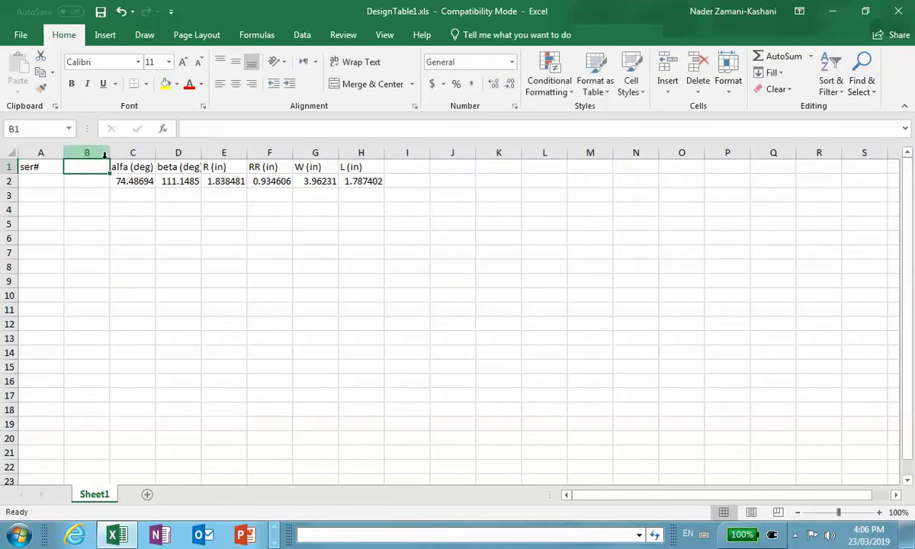
pyautogui.write('mymat')
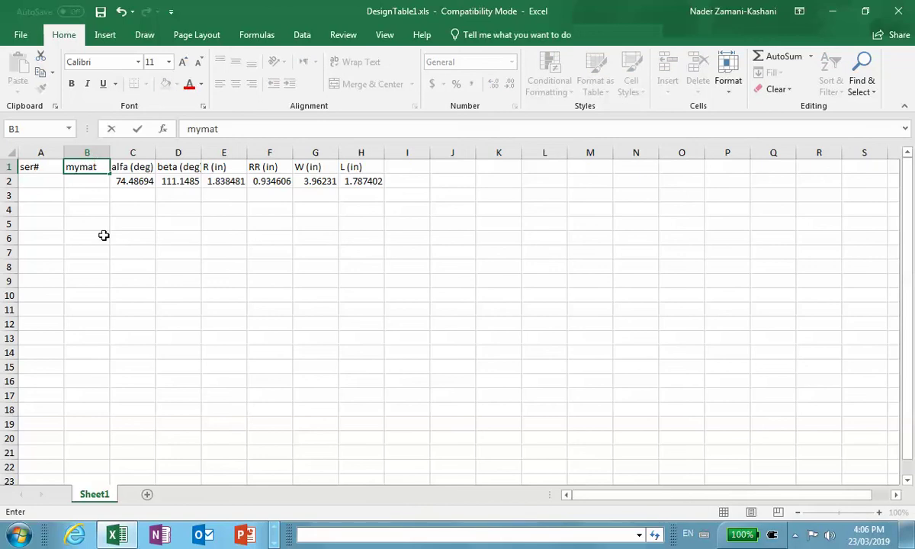
pyautogui.click(115, 246)
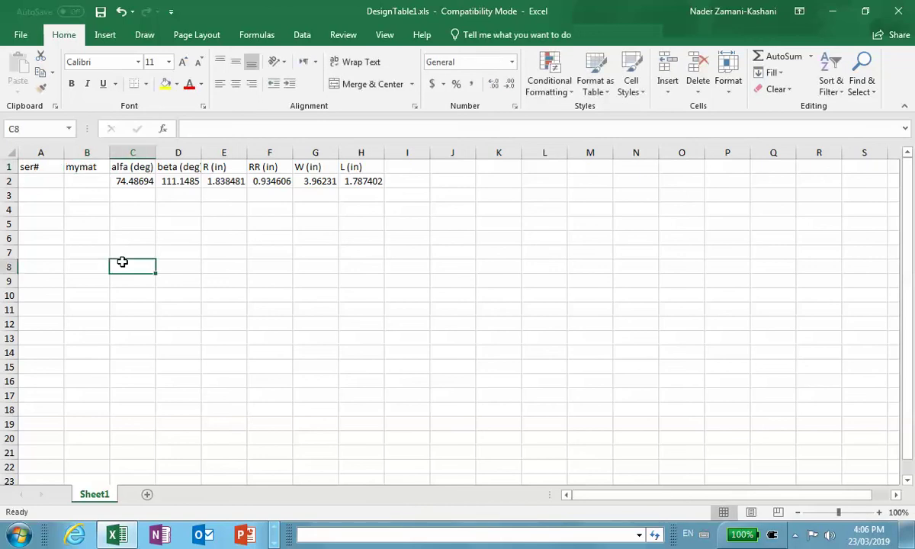
# - Fill row 2 with the serial entry dummy and the material Brass
pyautogui.click(42, 180)
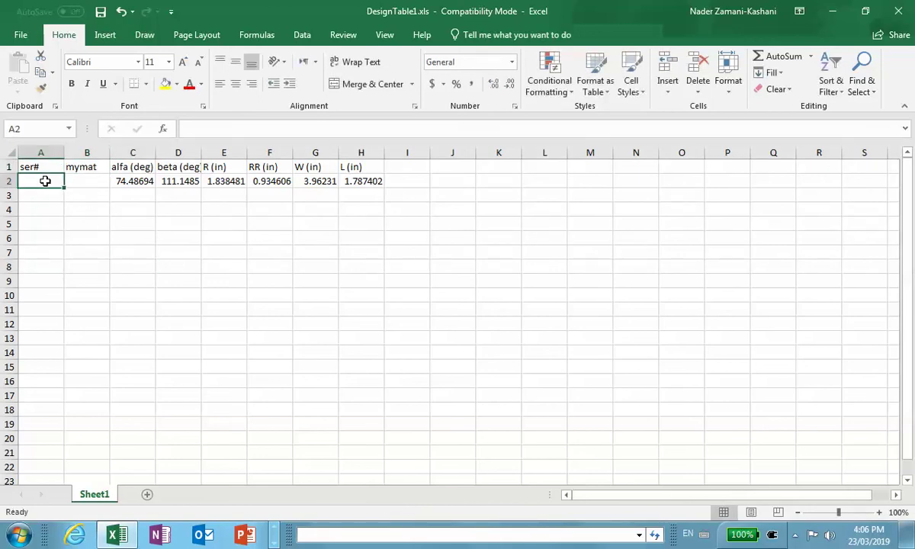
pyautogui.write('dummy')
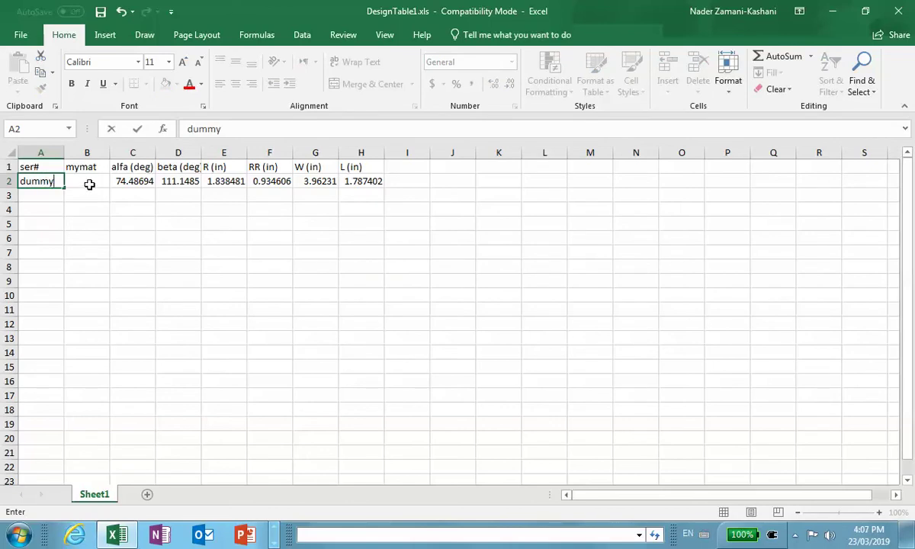
pyautogui.click(92, 180)
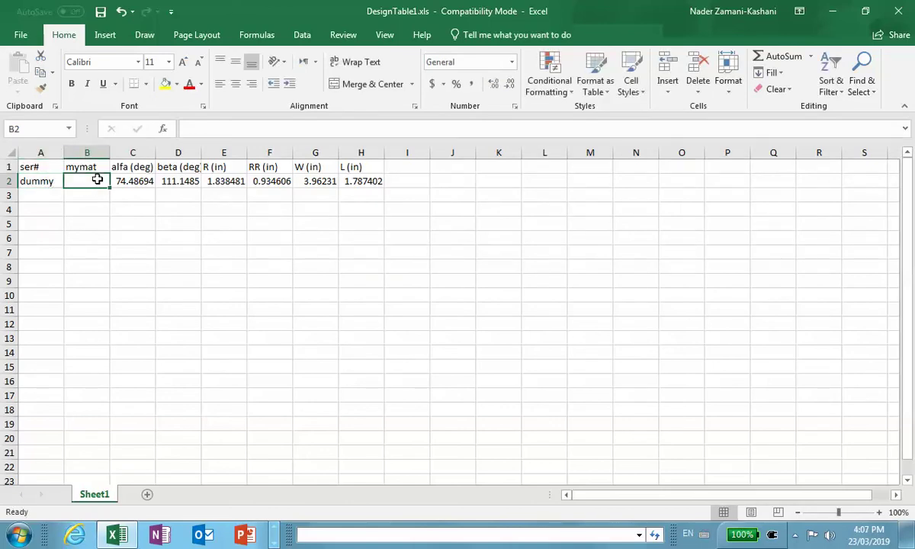
pyautogui.write('B')
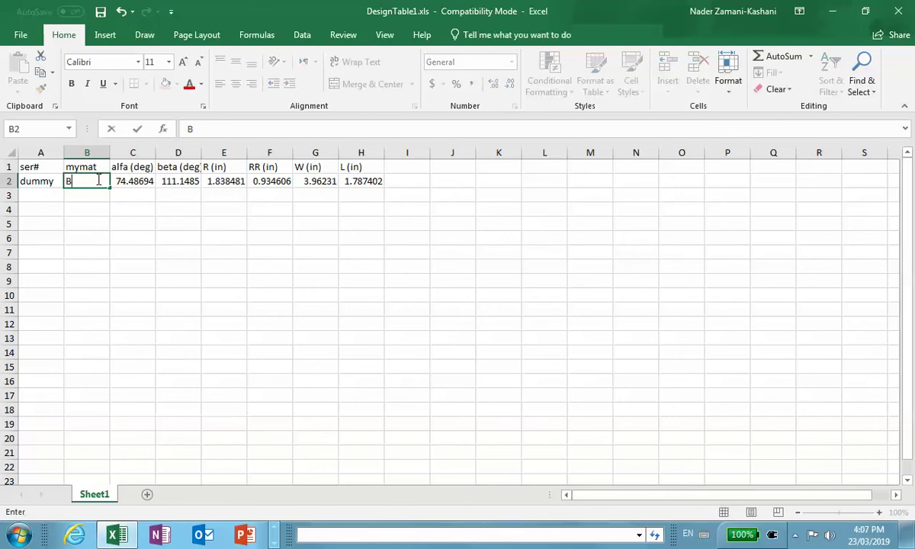
pyautogui.press('BackSpace')
pyautogui.press('BackSpace')
# - Enter the serial entries A001, A002 and A003 in cells A3 to A5
pyautogui.click(42, 195)
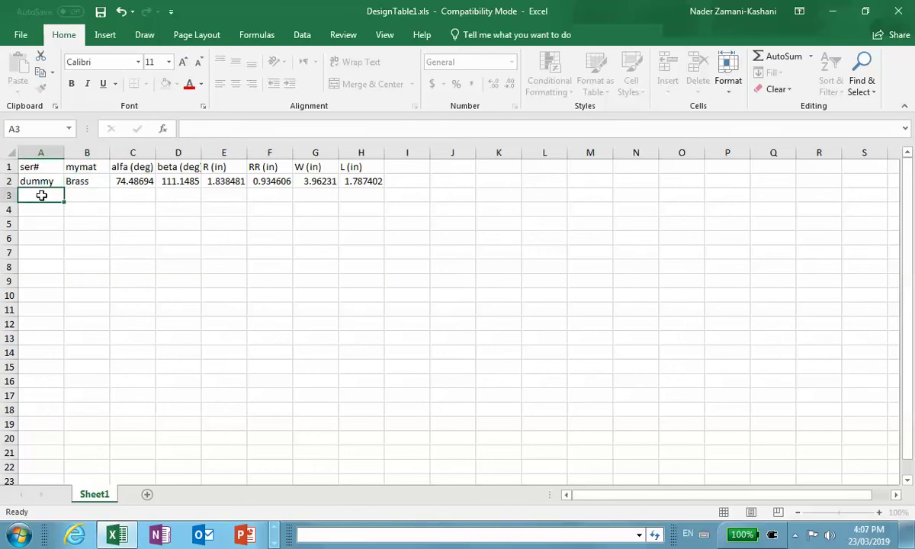
pyautogui.write('A00')
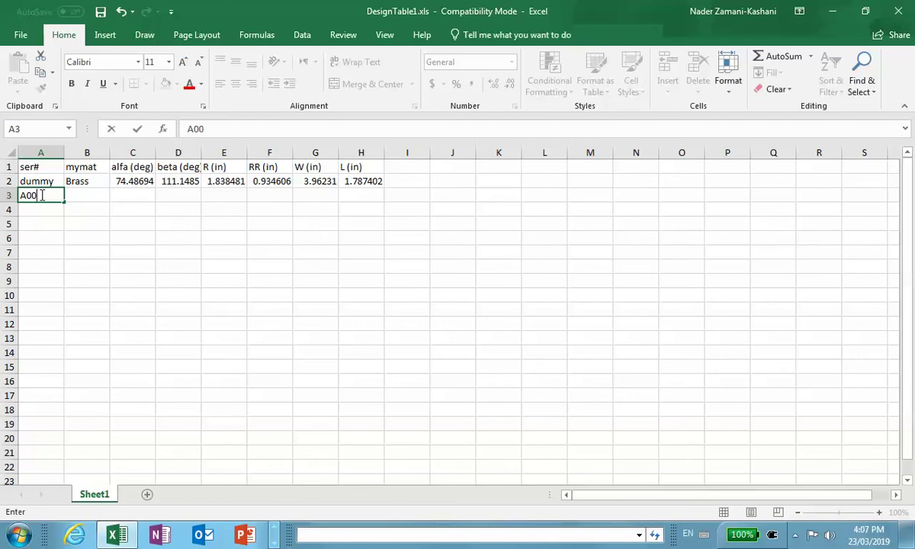
pyautogui.write('1')
pyautogui.click(45, 210)
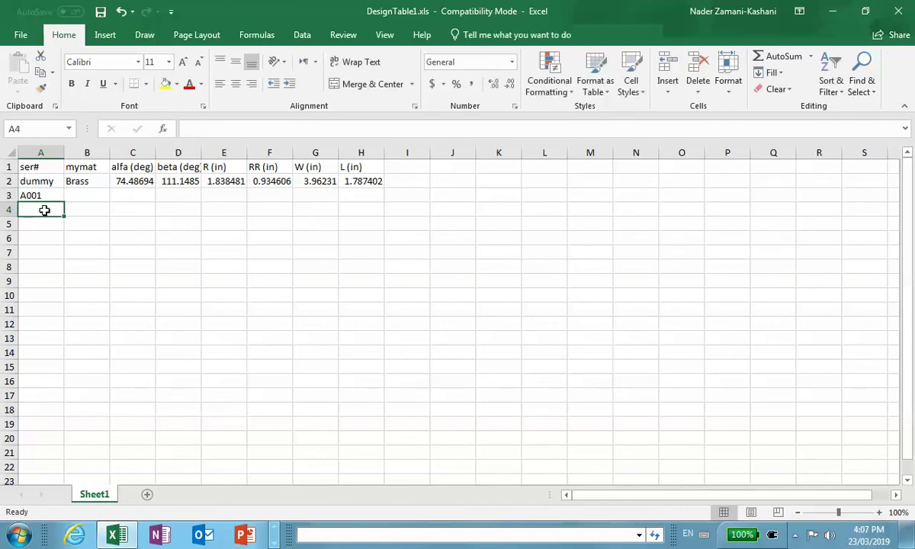
pyautogui.write('A001')
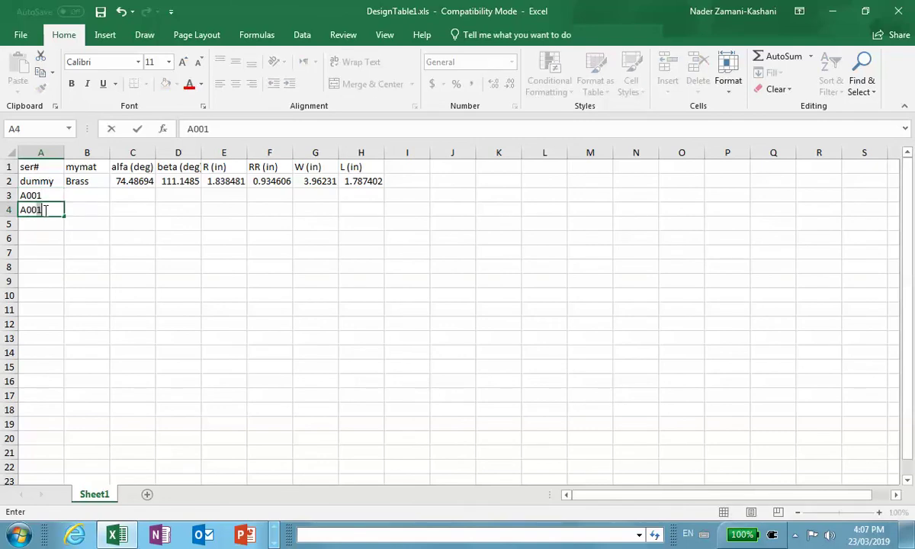
pyautogui.click(56, 225)
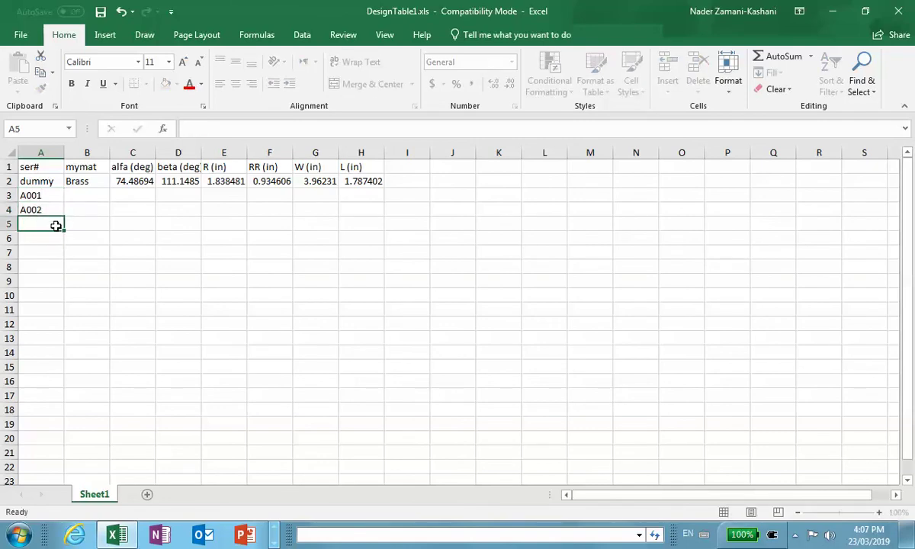
pyautogui.write('A003')
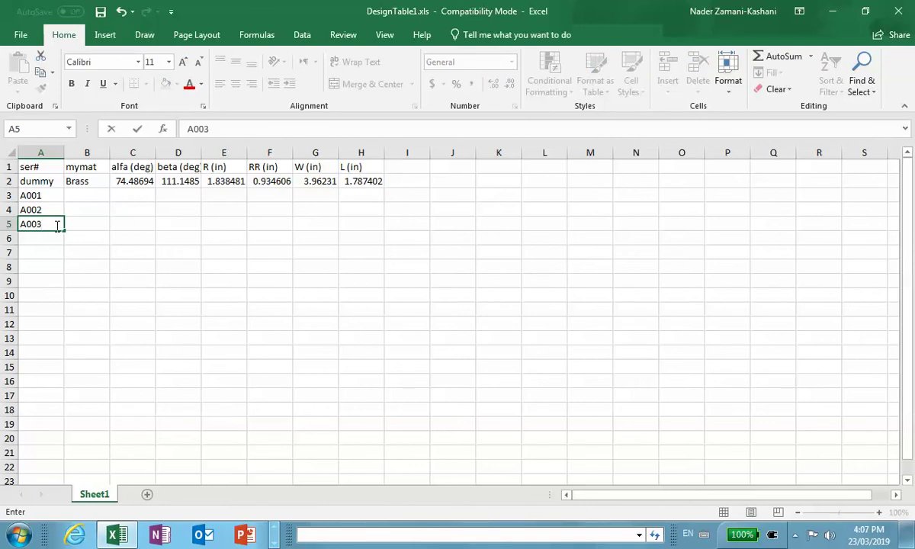
# - Consult the Problem 2 table in the Word assignment and enter the materials Gold, Iron and Brass in cells B3 to B5
pyautogui.click(91, 194)
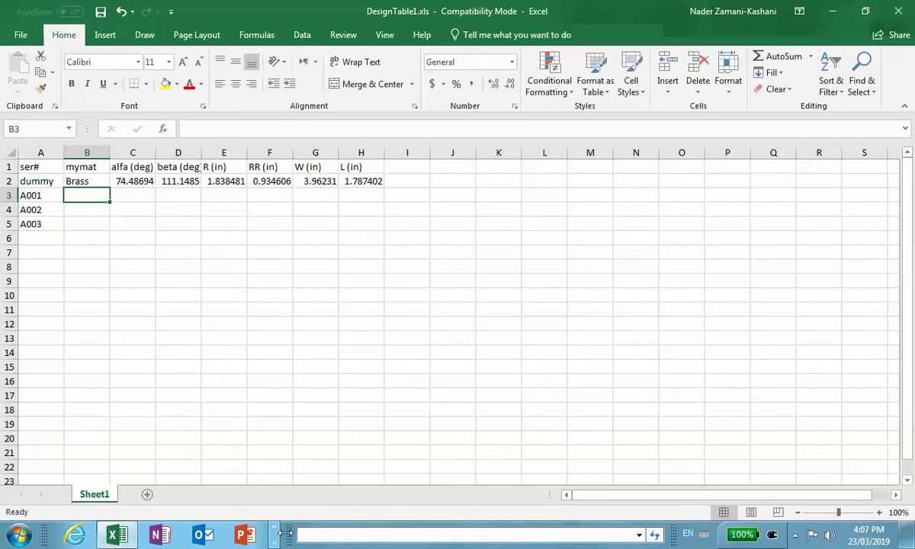
pyautogui.moveTo(292, 533); pyautogui.dragTo(349, 534)
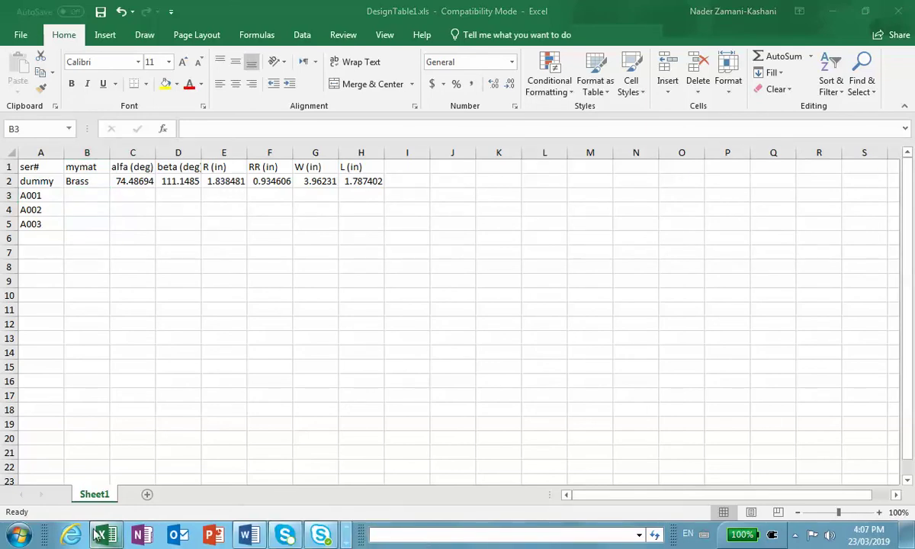
pyautogui.click(246, 535)
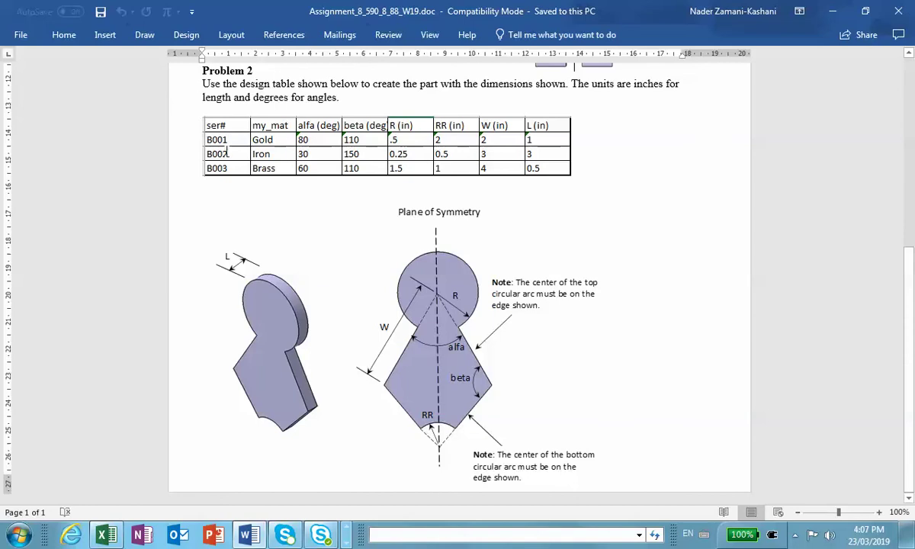
pyautogui.click(834, 11)
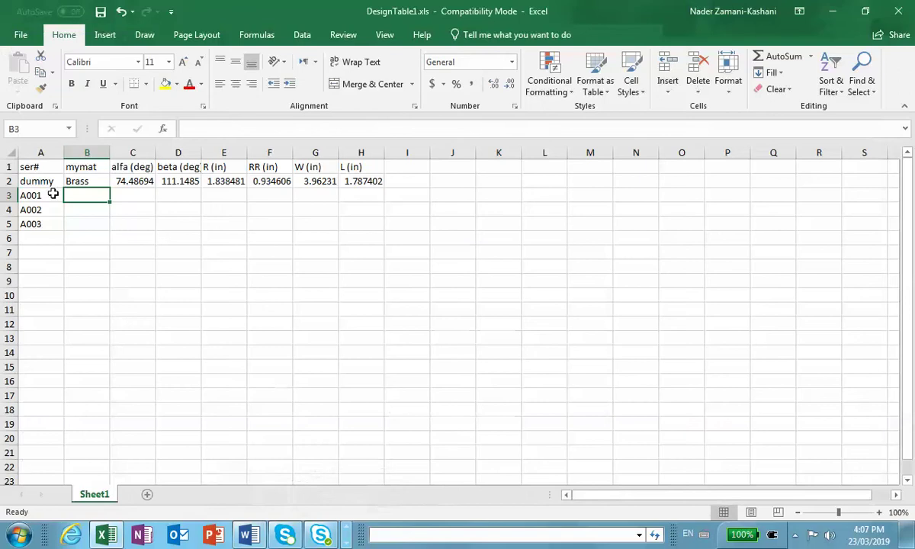
pyautogui.write('G')
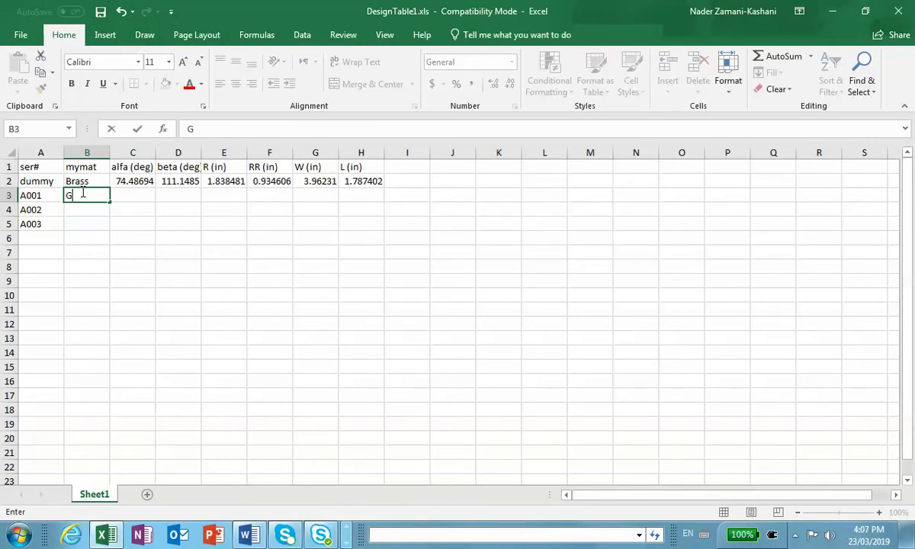
pyautogui.write('old')
pyautogui.click(96, 207)
pyautogui.write('Ir')
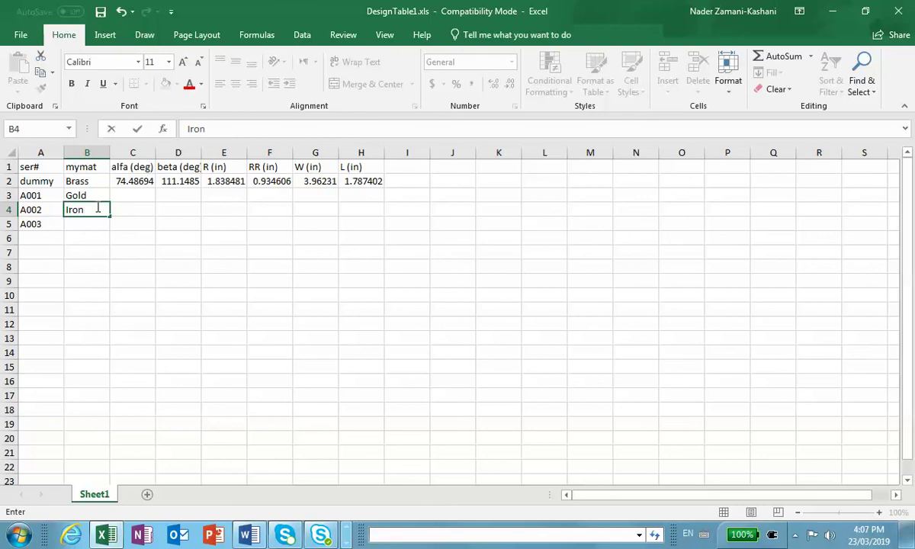
pyautogui.write('on')
pyautogui.click(85, 227)
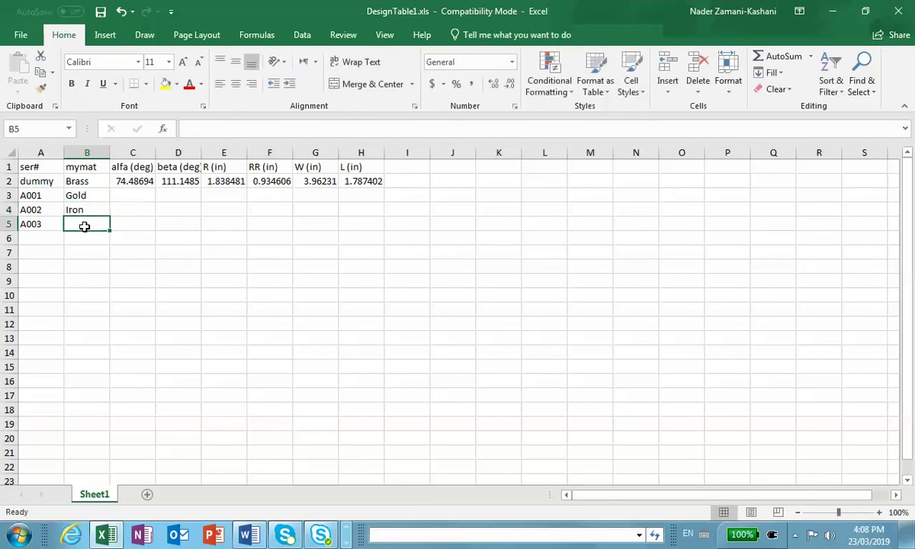
pyautogui.write('Brass')
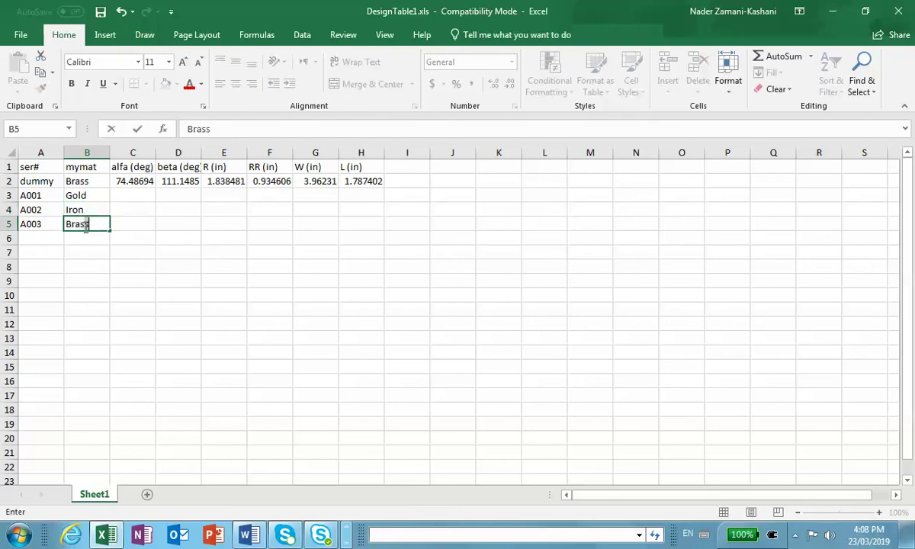
# - Check the alfa angles in the Word assignment and enter 80, 30 and 60 in cells C3 to C5
pyautogui.click(129, 197)
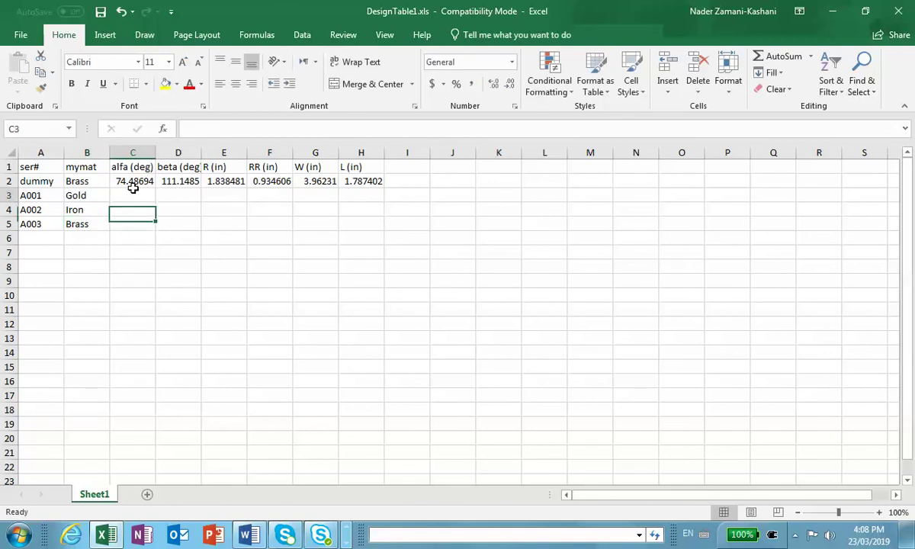
pyautogui.click(249, 535)
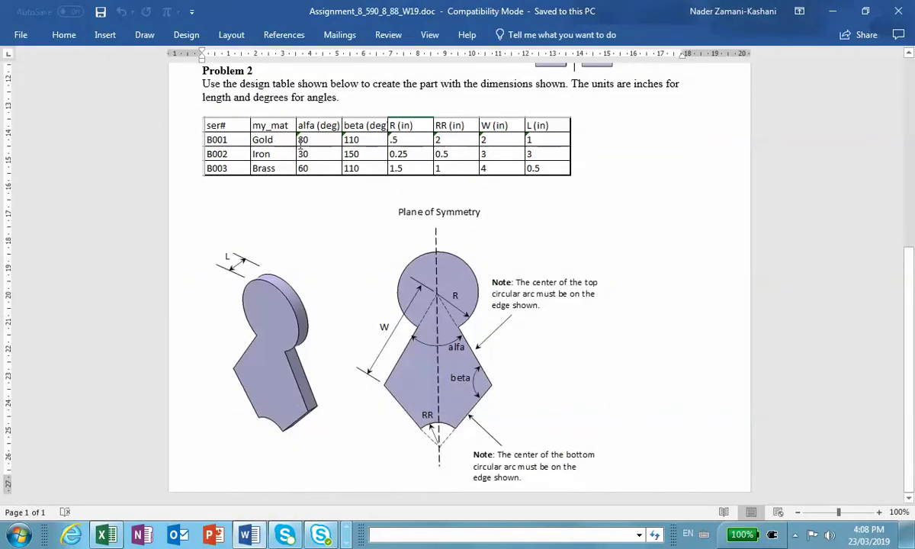
pyautogui.click(833, 11)
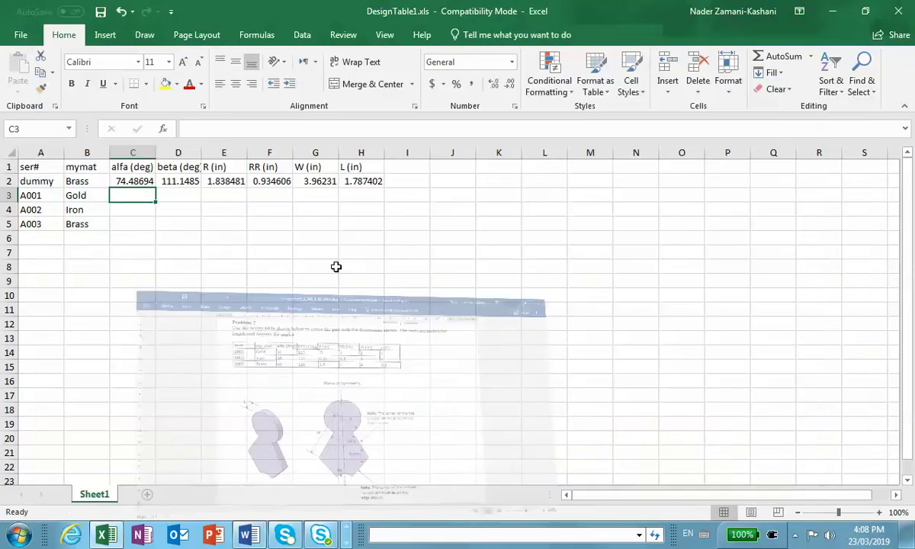
pyautogui.write('80')
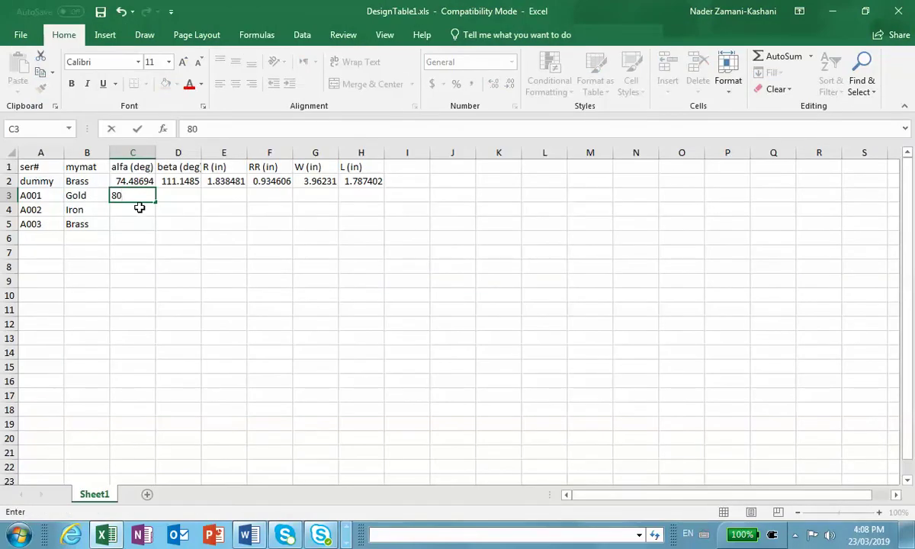
pyautogui.click(139, 206)
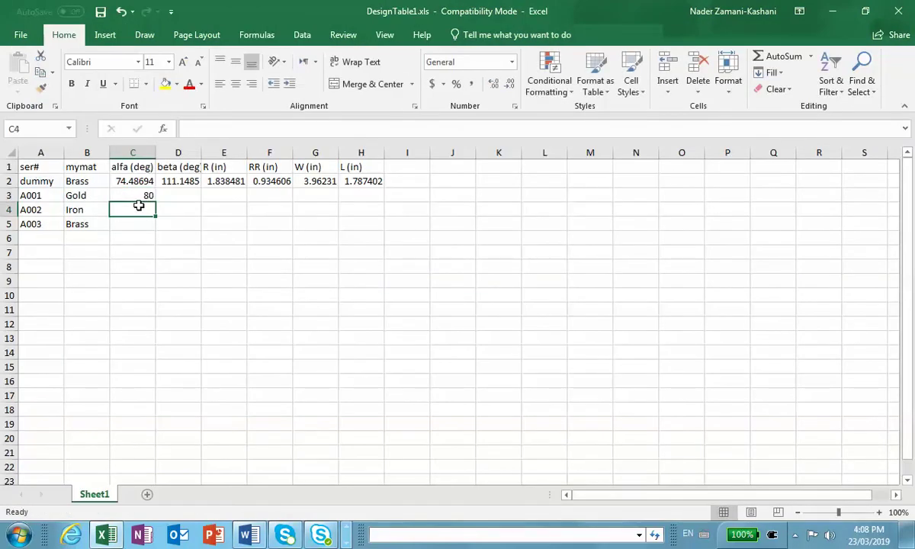
pyautogui.write('30')
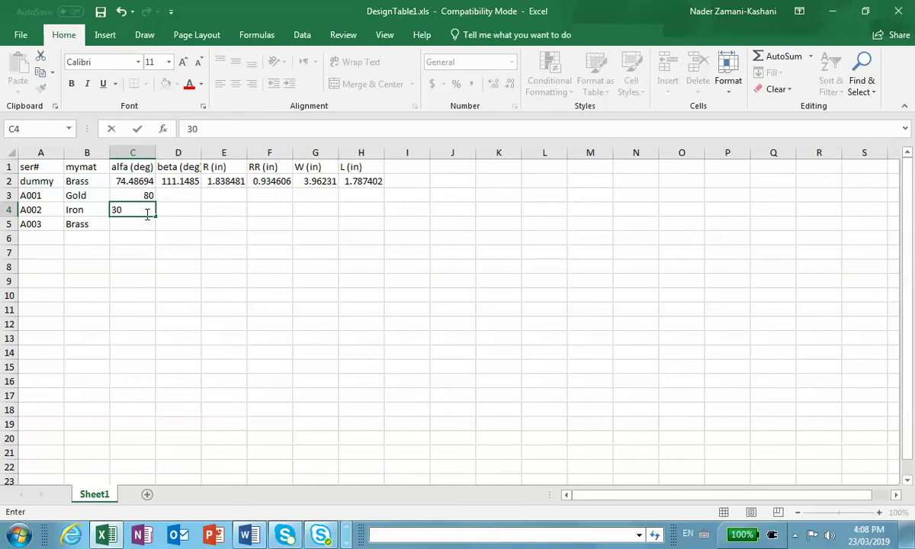
pyautogui.click(125, 219)
pyautogui.write('60')
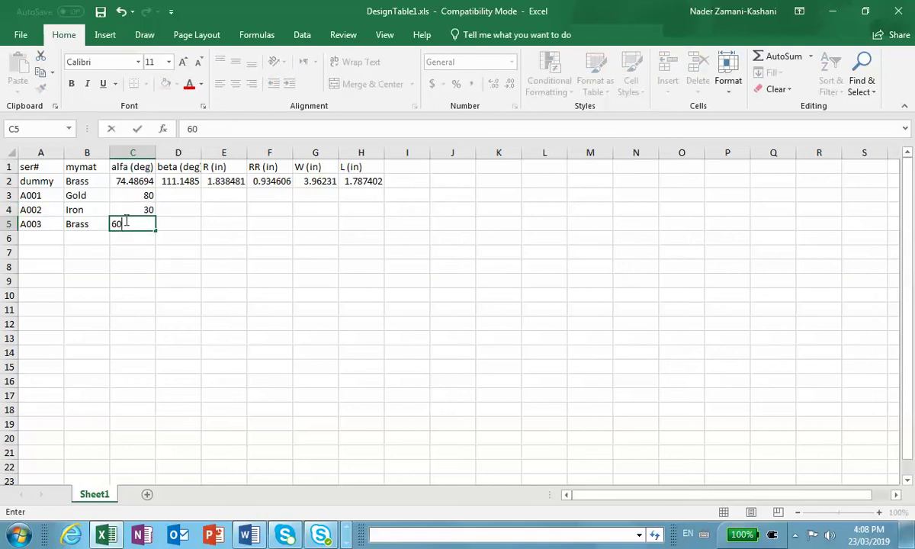
# - Check the beta angles in the Word assignment and enter 110, 150 and 110 in cells D3 to D5
pyautogui.click(159, 293)
pyautogui.press('Up')
pyautogui.click(186, 193)
pyautogui.click(249, 534)
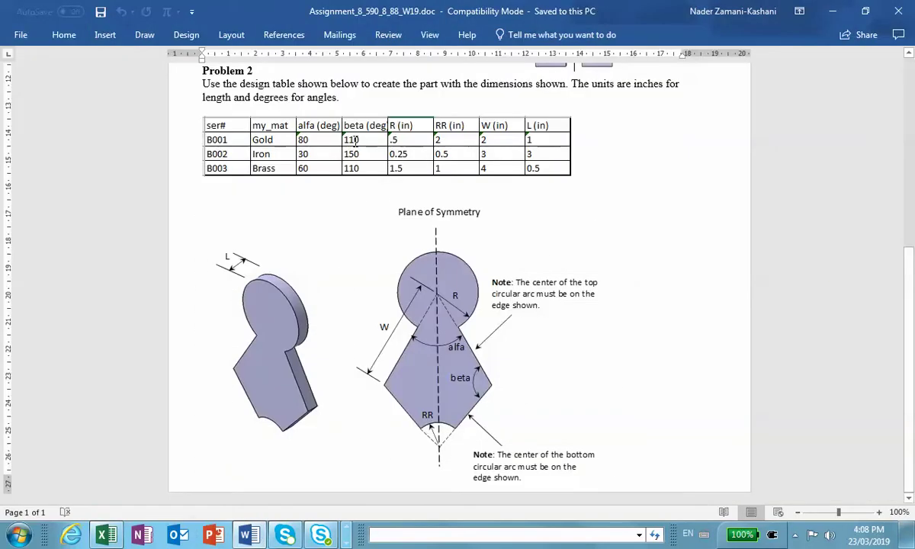
pyautogui.click(832, 12)
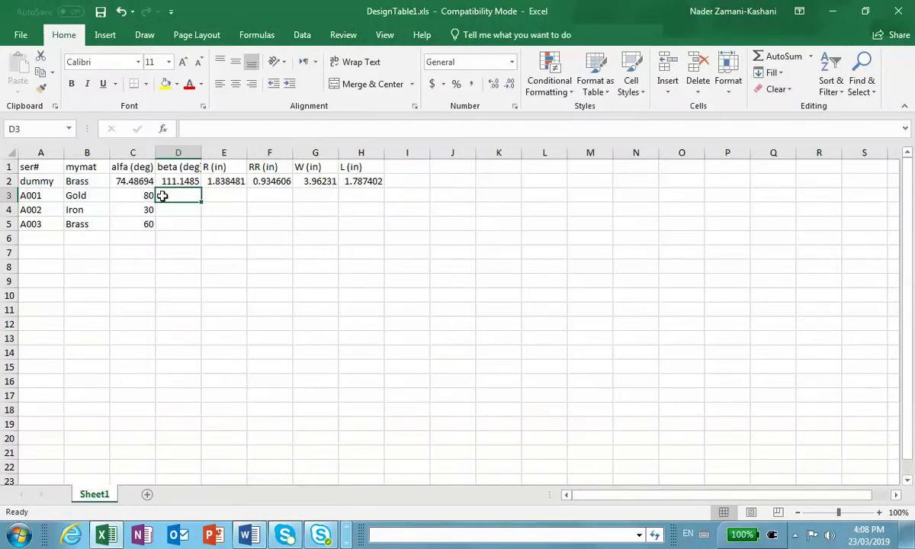
pyautogui.write('110')
pyautogui.press('Return')
pyautogui.write('1')
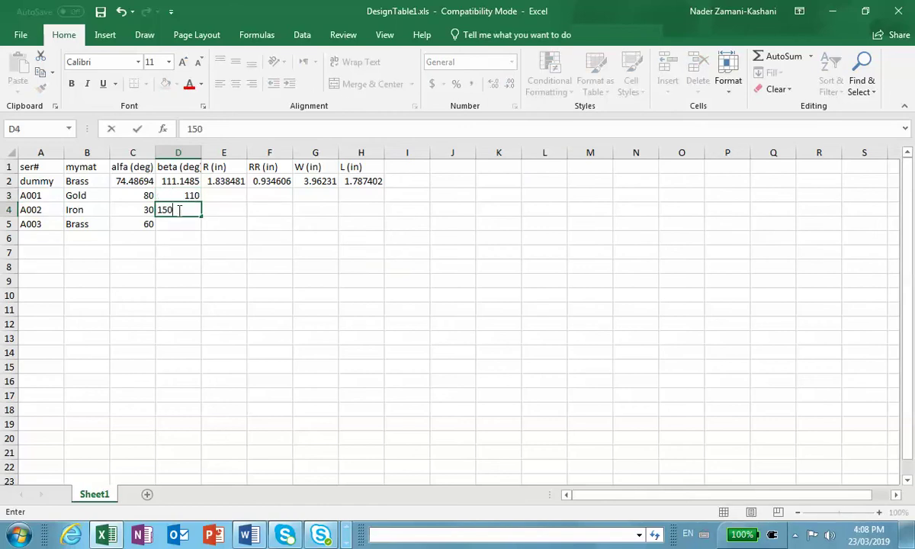
pyautogui.press('Return')
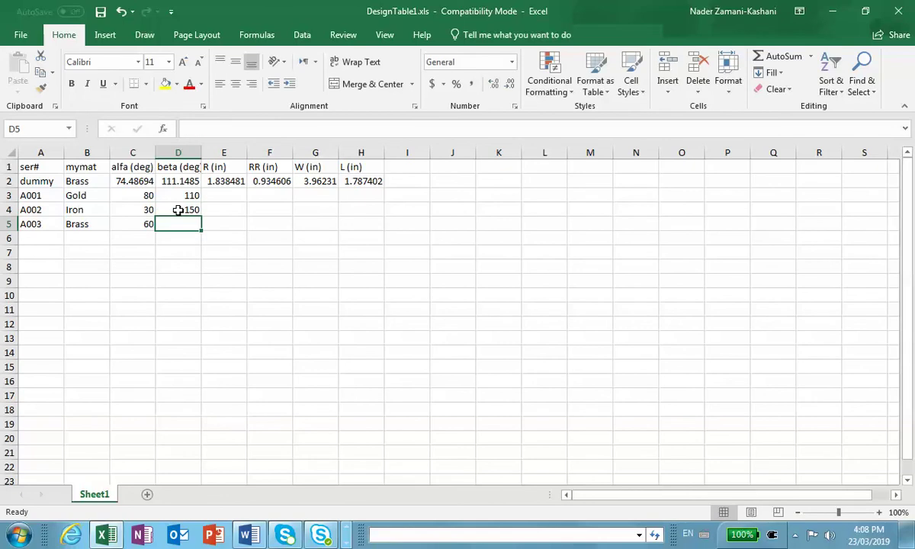
pyautogui.write('110')
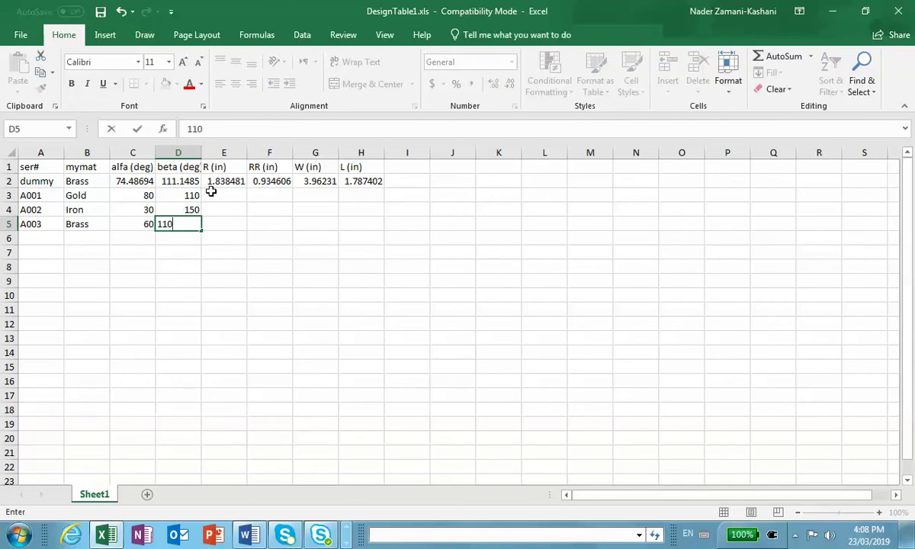
# - Consult the R column in the Word assignment and enter .5, .25 and 1.5 in cells E3 to E5
pyautogui.click(213, 196)
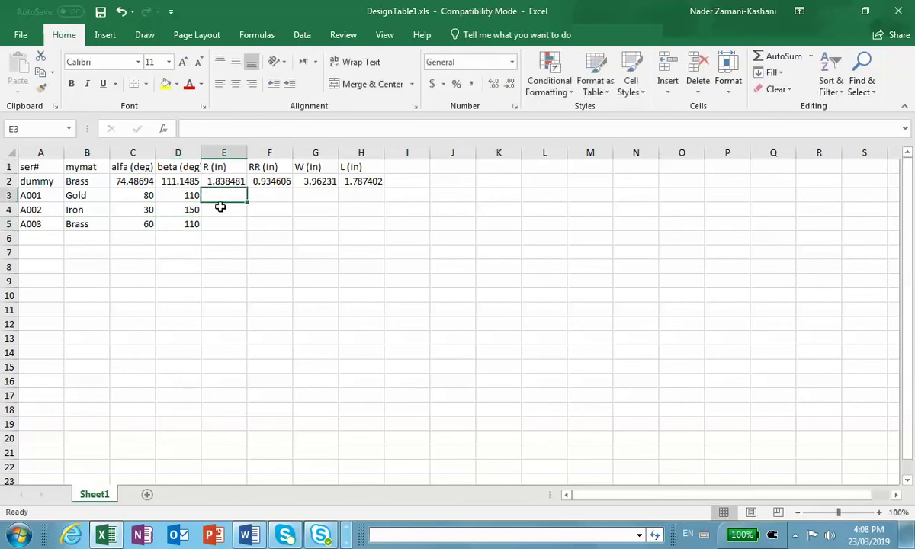
pyautogui.click(248, 536)
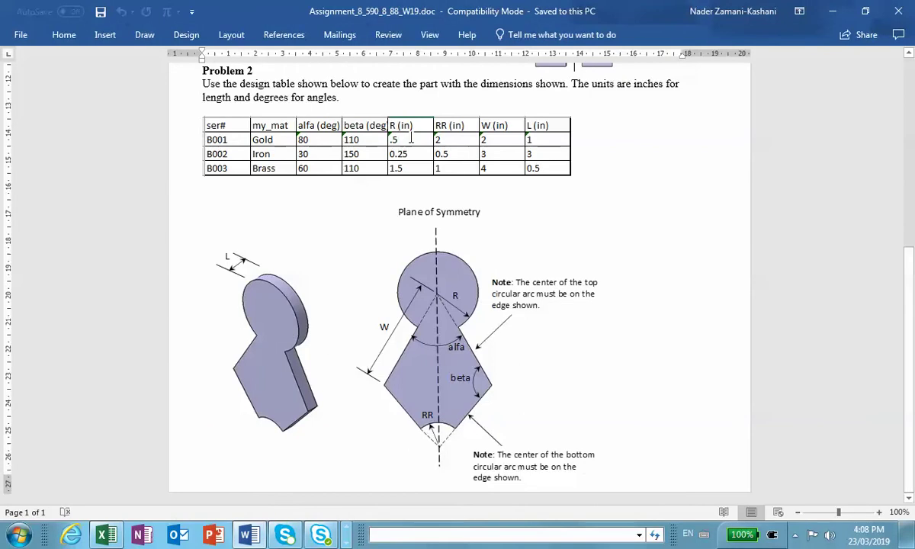
pyautogui.click(833, 10)
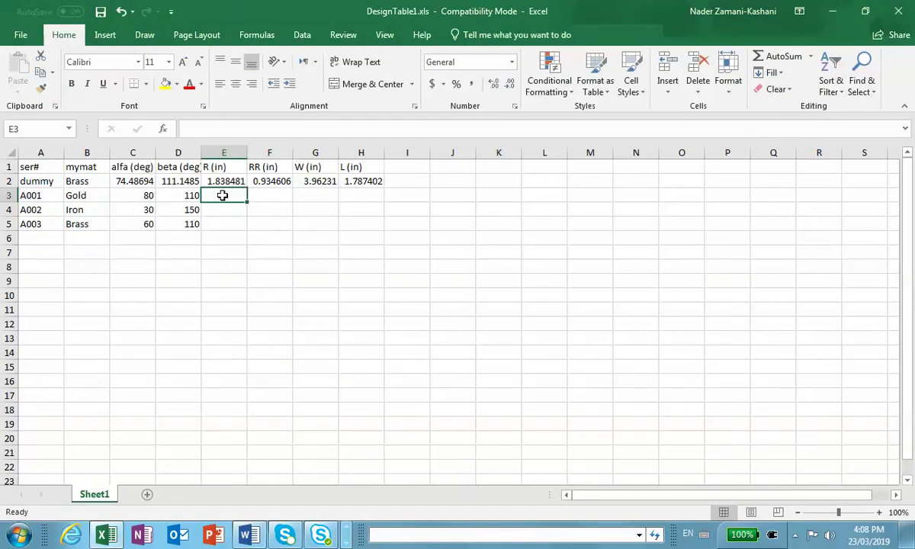
pyautogui.write('.5')
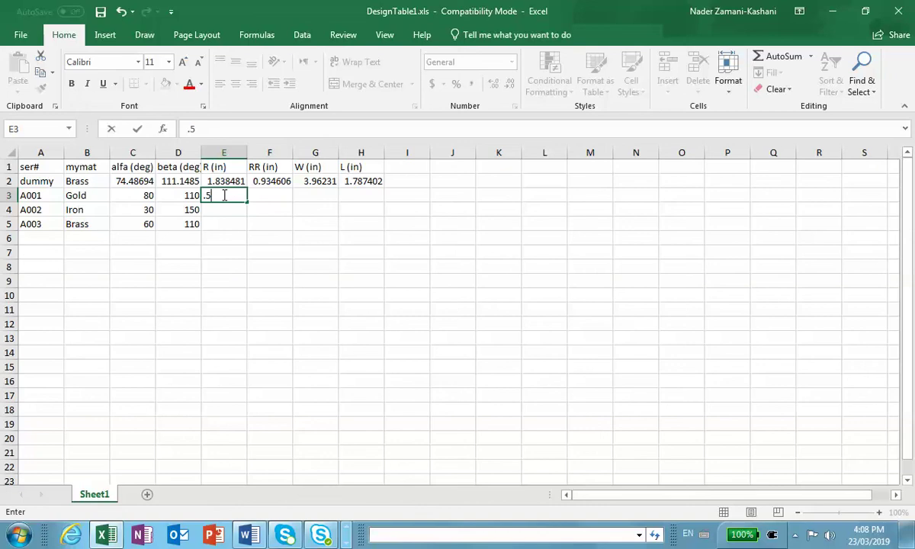
pyautogui.press('Return')
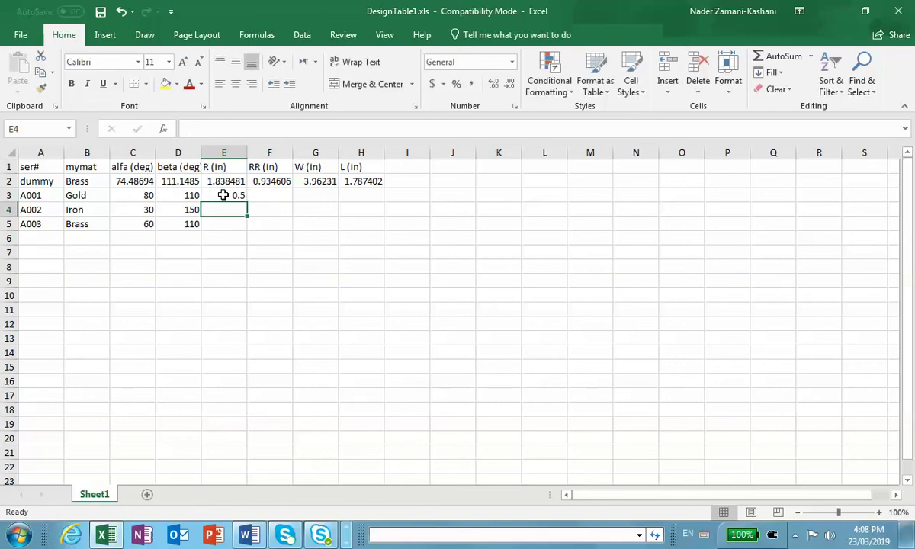
pyautogui.write('.25')
pyautogui.press('Return')
pyautogui.write('1')
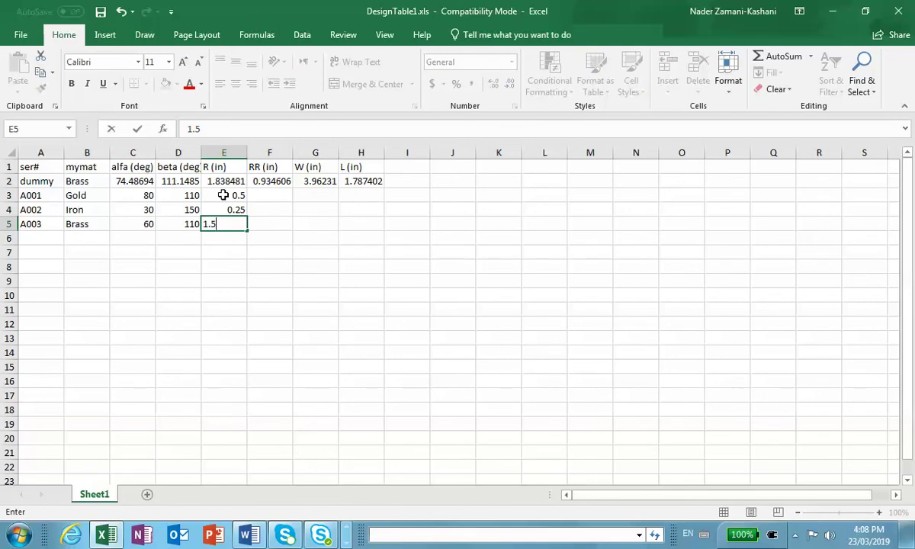
pyautogui.write('.5')
# - Look up the RR values in the Word assignment and enter 2, .5 and 1 in cells F3 to F5
pyautogui.click(271, 197)
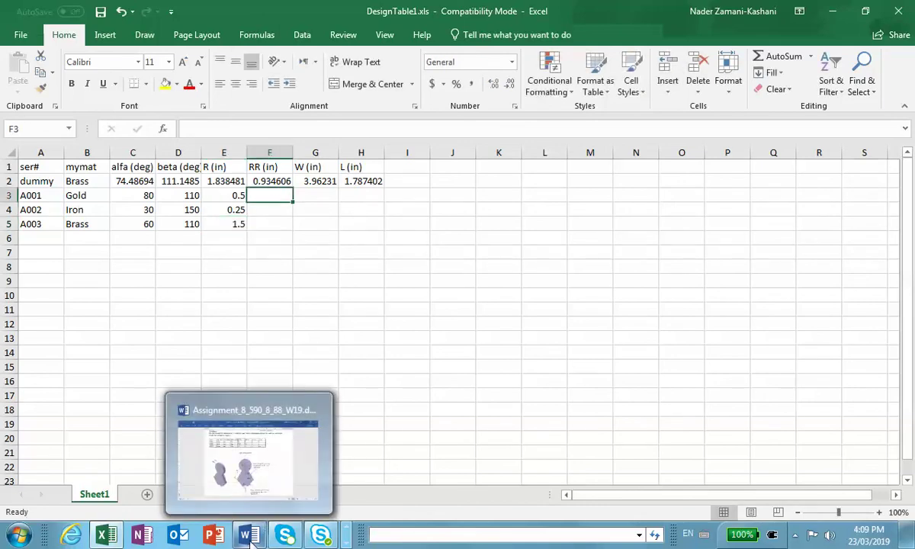
pyautogui.click(294, 435)
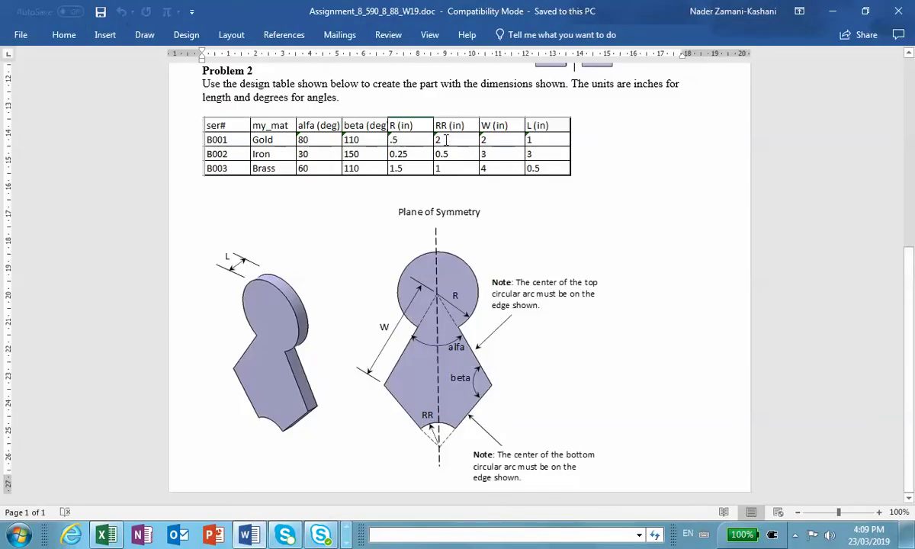
pyautogui.click(831, 11)
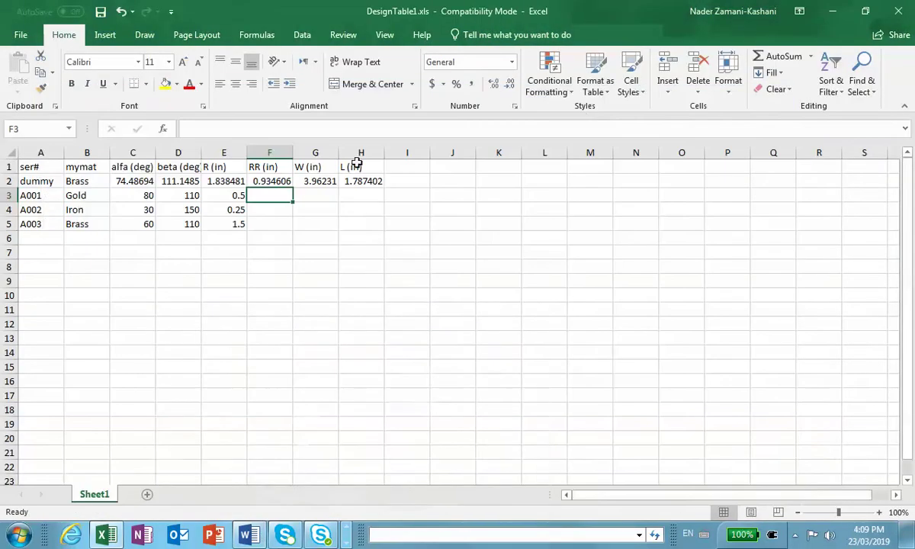
pyautogui.write('2')
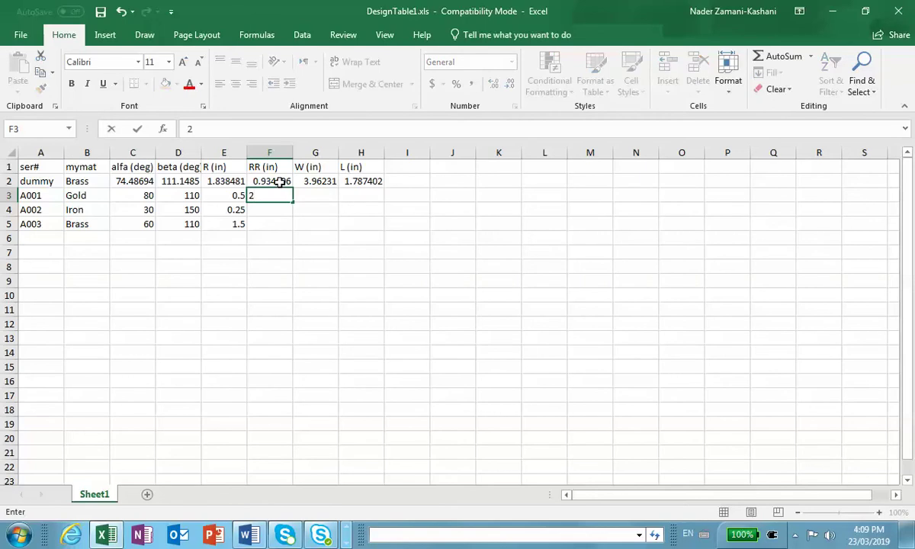
pyautogui.press('Return')
pyautogui.write('.5')
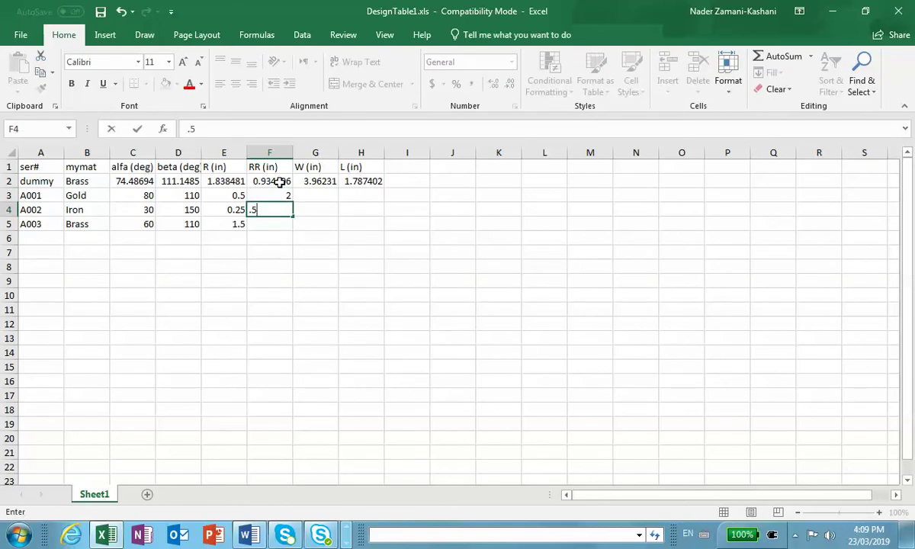
pyautogui.press('Return')
pyautogui.write('1')
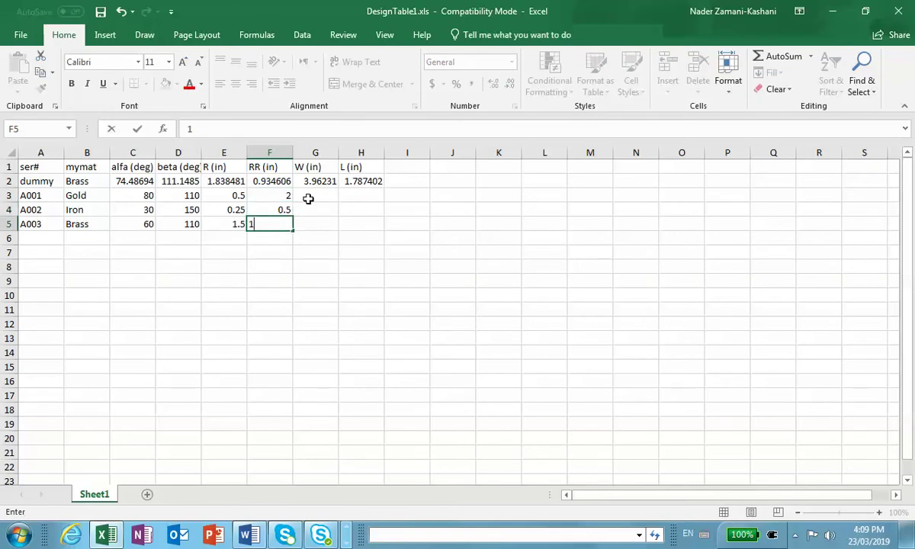
# - Preview the Word assignment for the W values and enter 2, 3 and 4 in cells G3 to G5
pyautogui.click(308, 198)
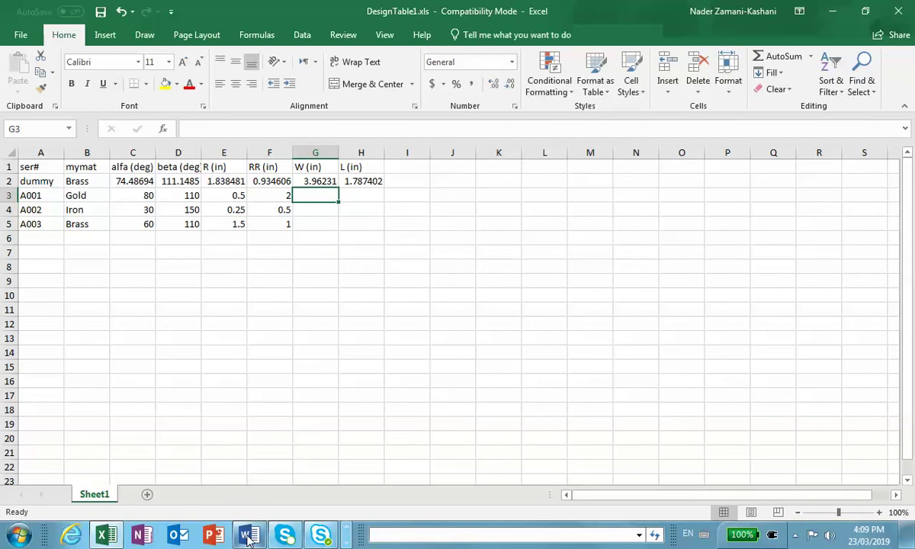
pyautogui.moveTo(248, 538)
pyautogui.moveTo(259, 454)
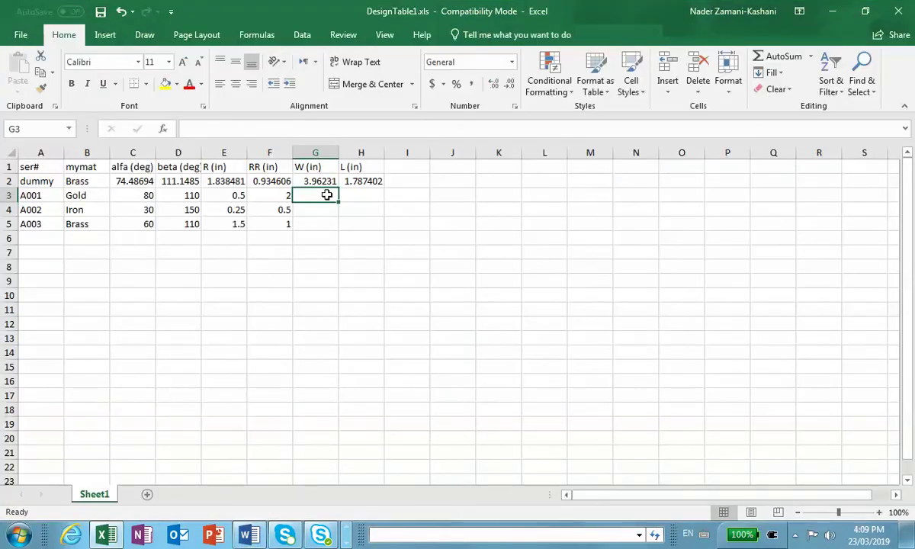
pyautogui.write('2')
pyautogui.press('Return')
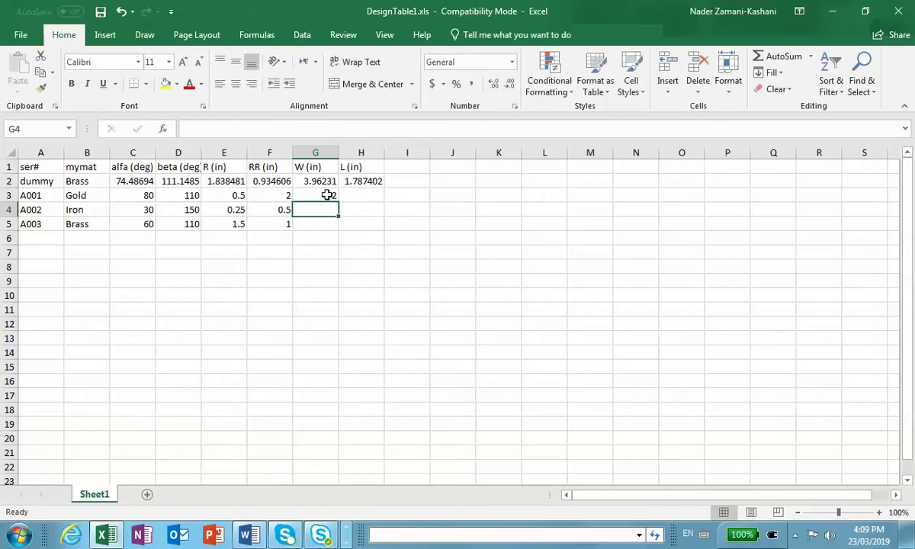
pyautogui.write('3')
pyautogui.press('Return')
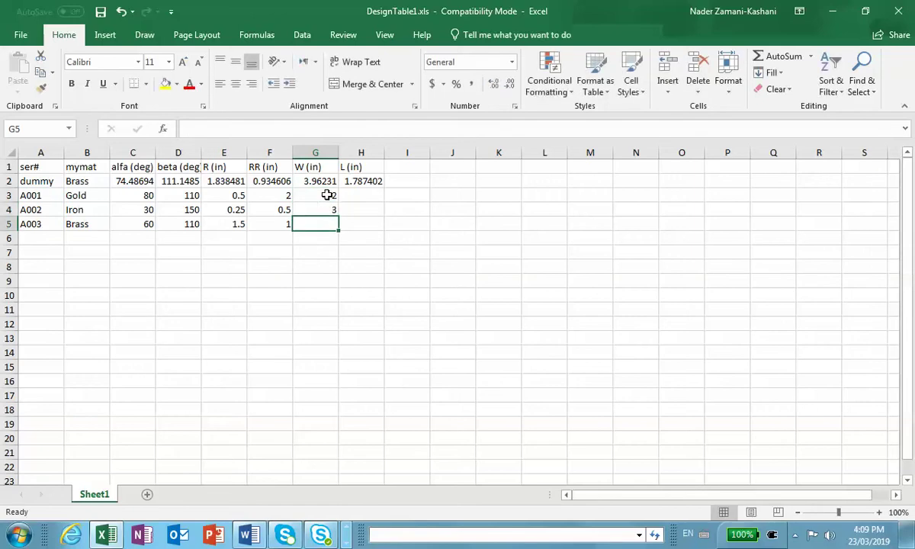
pyautogui.write('4')
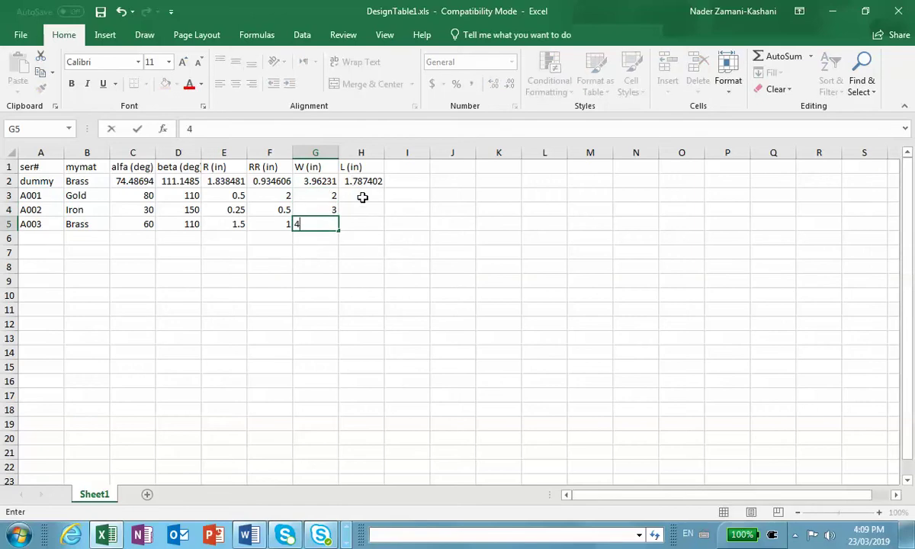
# - Preview the Word assignment for the L values and enter 1, 3 and .5 in cells H3 to H5
pyautogui.click(363, 197)
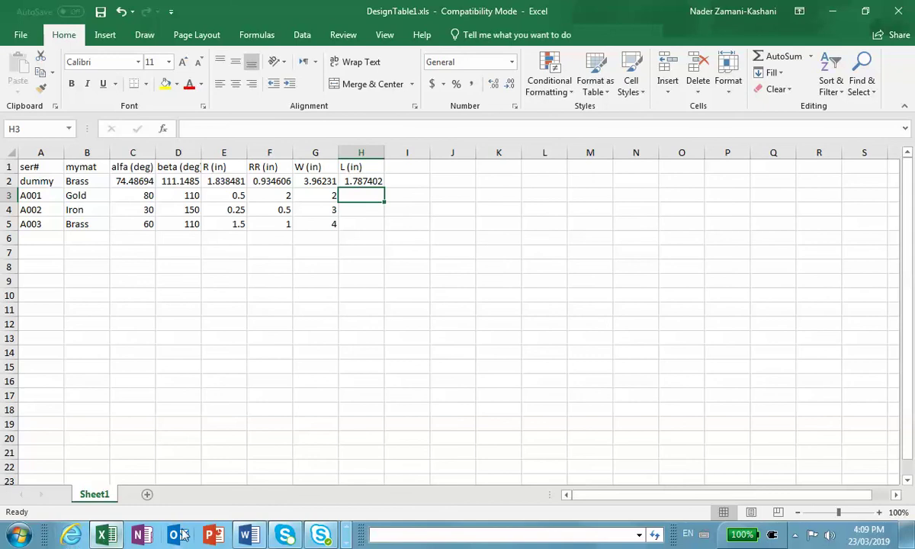
pyautogui.moveTo(266, 489)
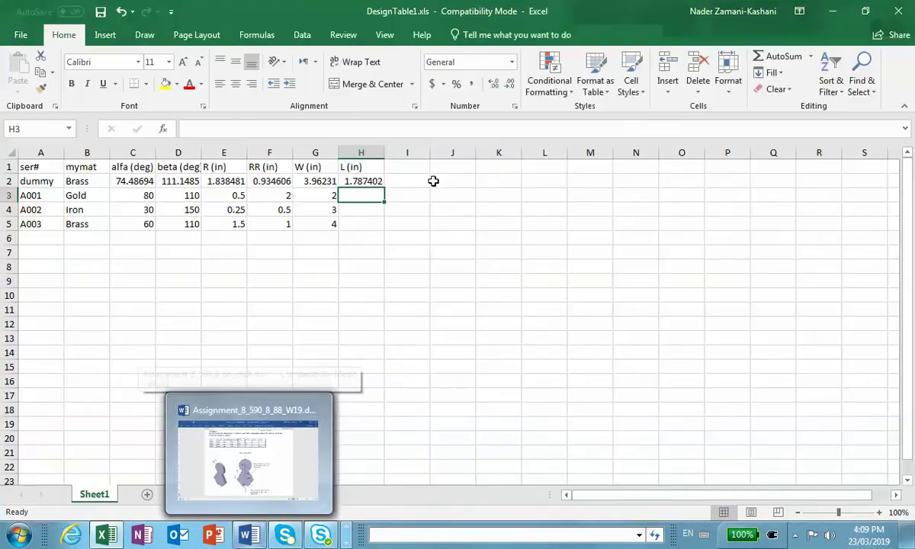
pyautogui.write('1')
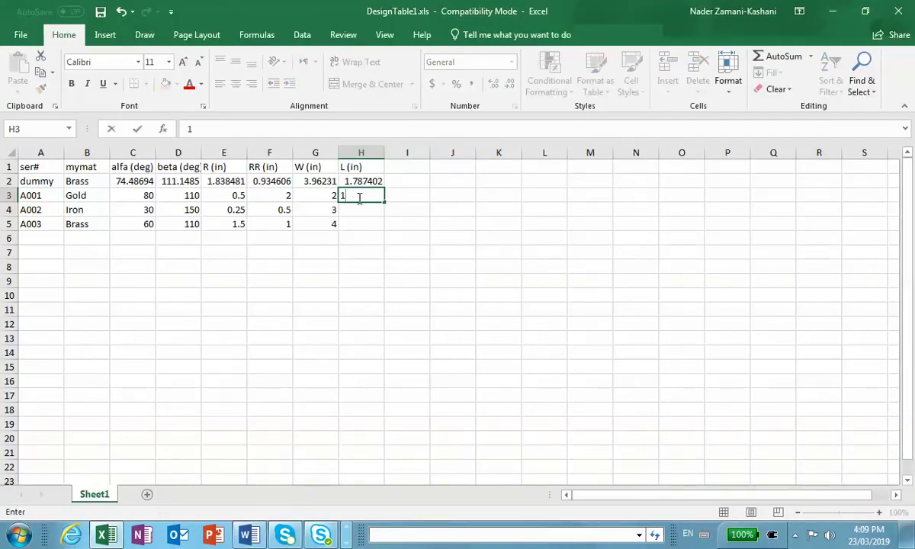
pyautogui.press('Return')
pyautogui.write('3')
pyautogui.press('Return')
pyautogui.write('.')
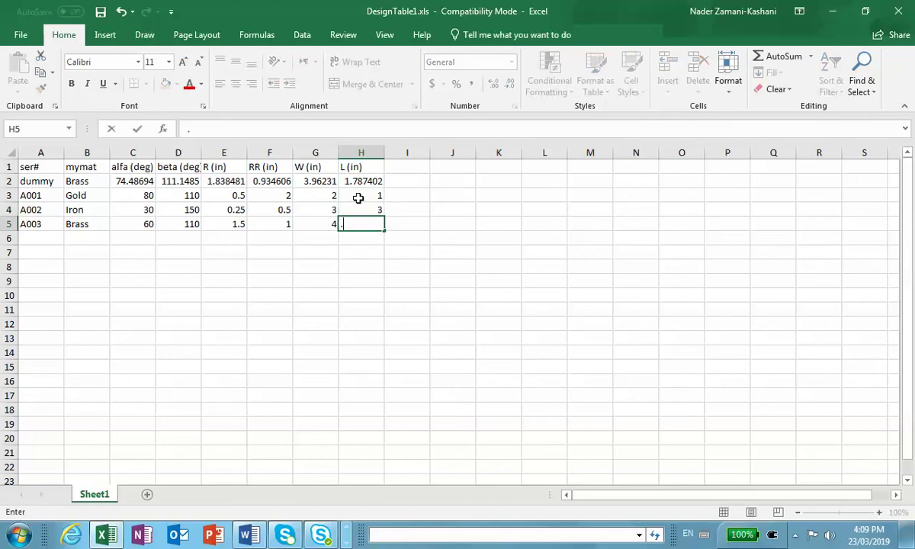
pyautogui.write('5')
pyautogui.click(236, 333)
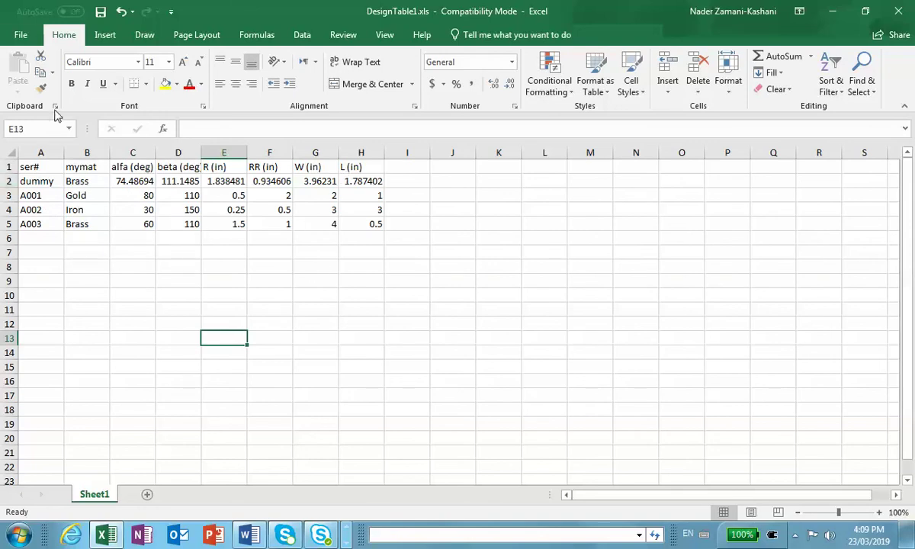
# - Save and close the DesignTable1.xls workbook, returning to CATIA, and dismiss the design table synchronization report
pyautogui.click(101, 12)
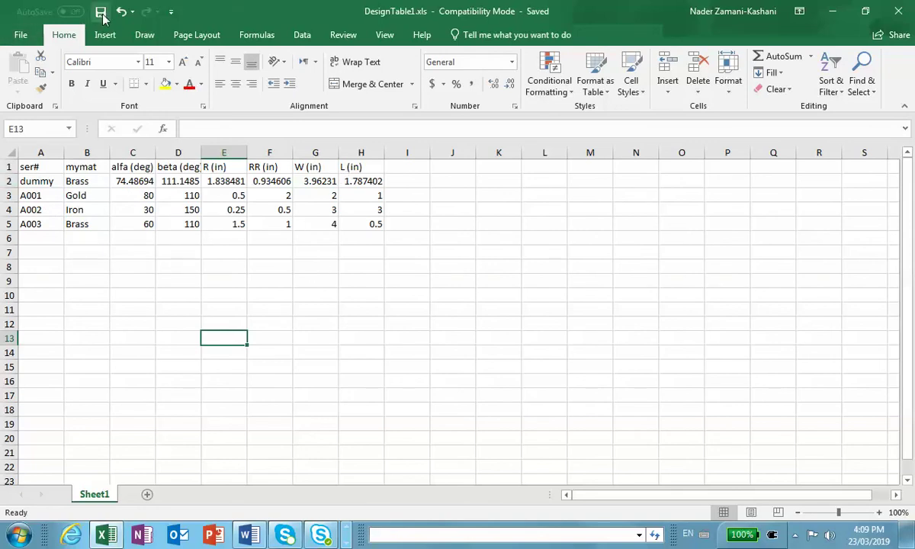
pyautogui.click(898, 12)
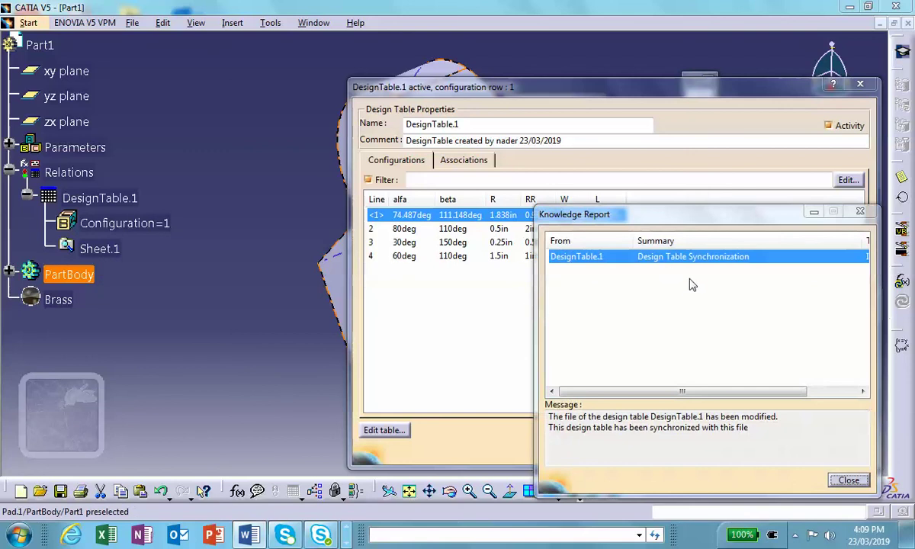
pyautogui.click(849, 480)
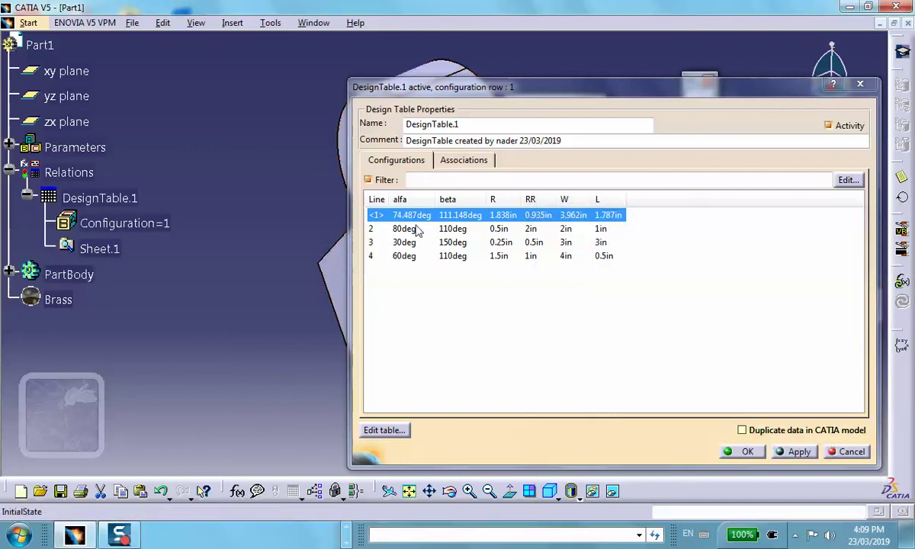
# - Associate the part's Part Number parameter with the ser# column of DesignTable.1
pyautogui.moveTo(309, 144); pyautogui.dragTo(136, 139, button='middle')
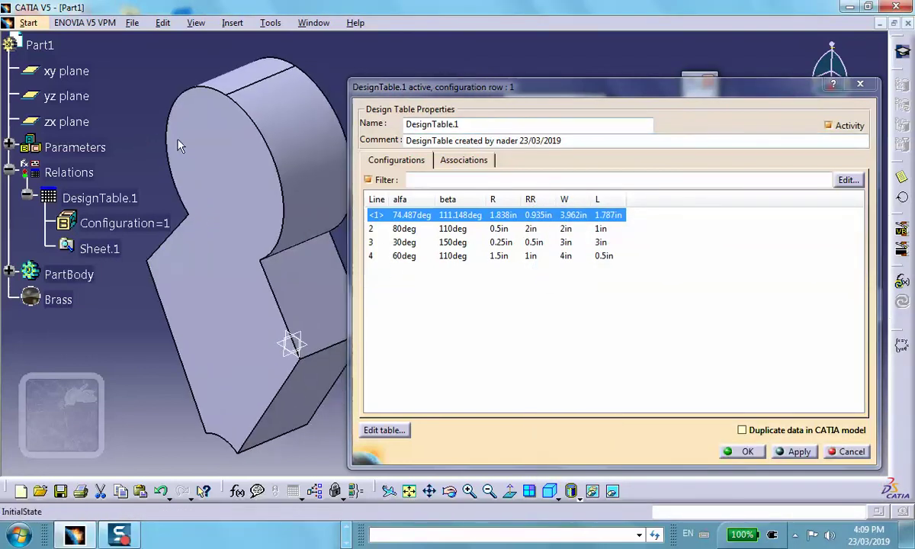
pyautogui.click(450, 160)
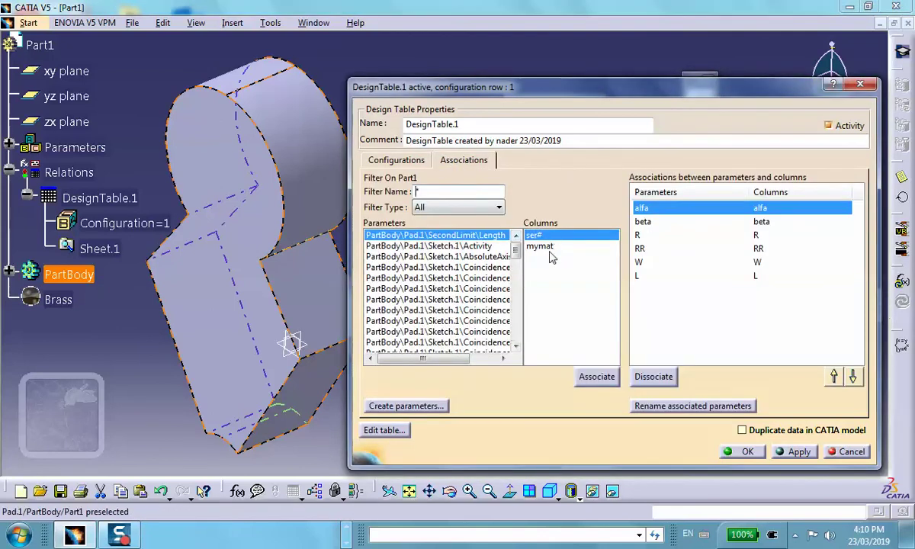
pyautogui.moveTo(516, 257); pyautogui.dragTo(517, 323)
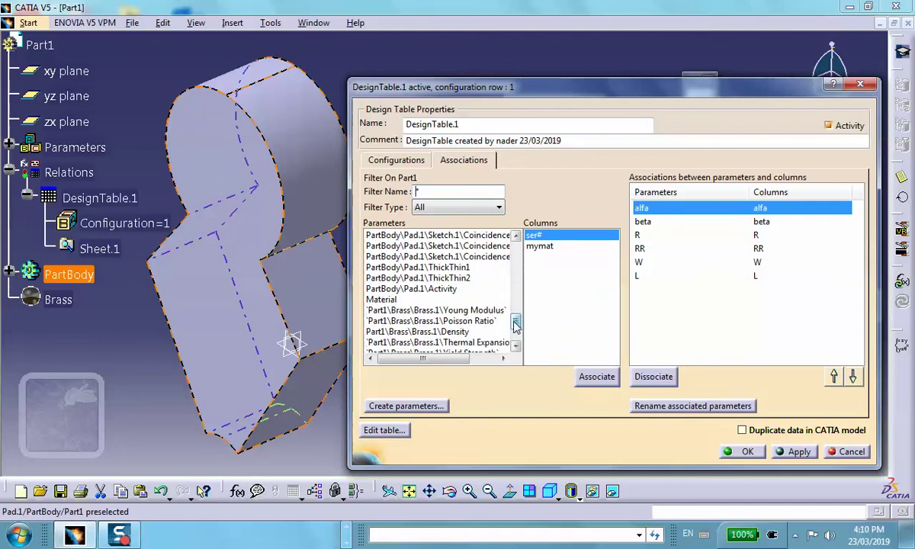
pyautogui.moveTo(514, 321); pyautogui.dragTo(516, 332)
pyautogui.click(405, 300)
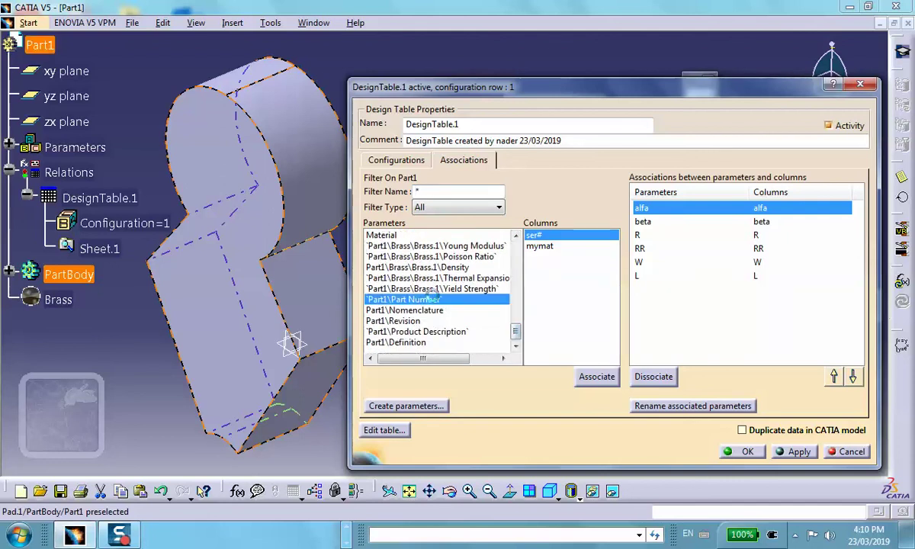
pyautogui.click(597, 378)
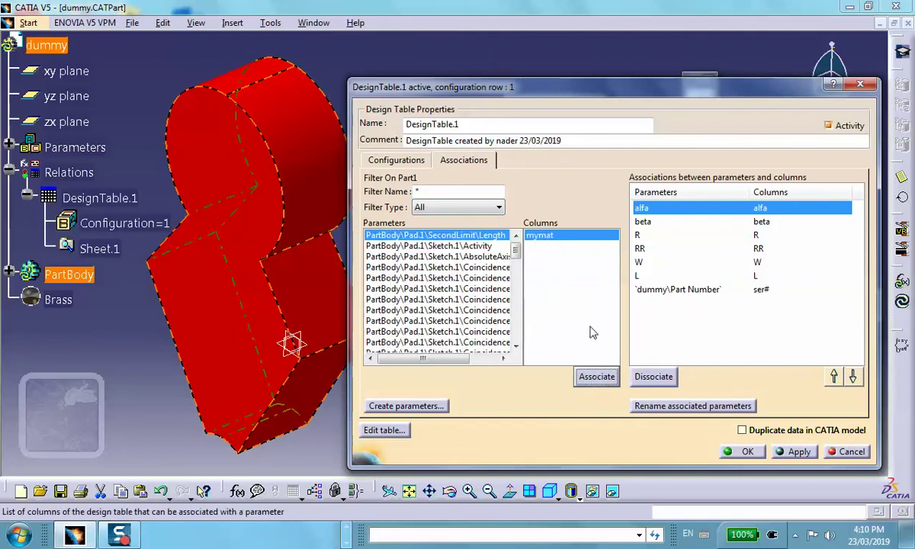
# - Associate the part's Material parameter with the mymat column of DesignTable.1
pyautogui.moveTo(516, 249); pyautogui.dragTo(525, 337)
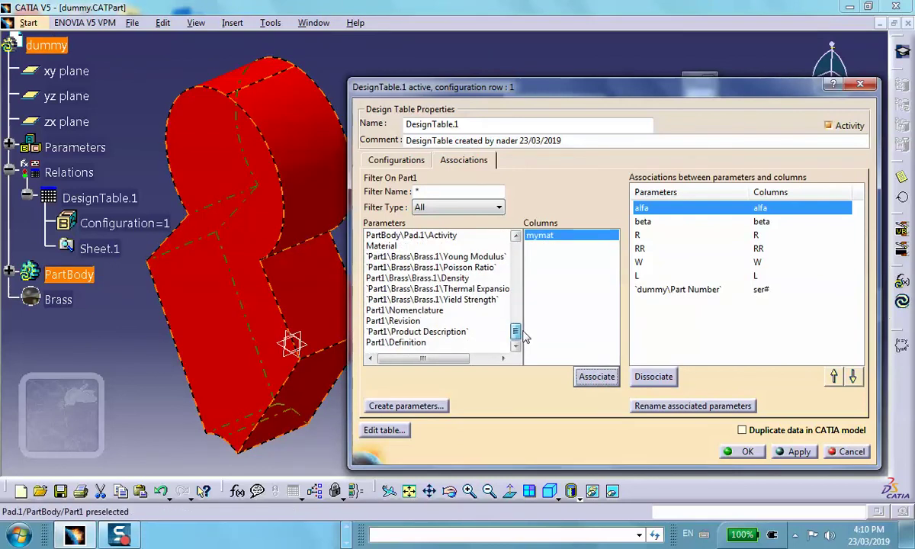
pyautogui.click(391, 246)
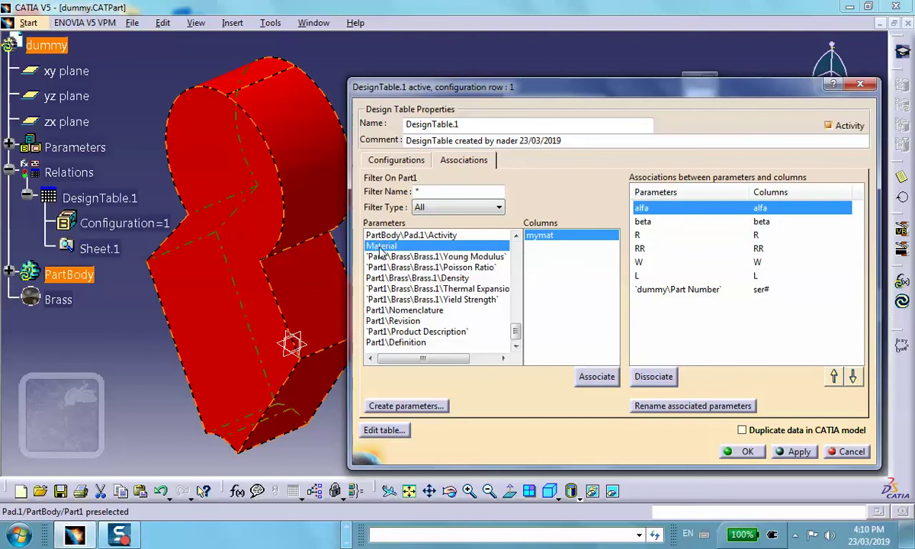
pyautogui.click(597, 377)
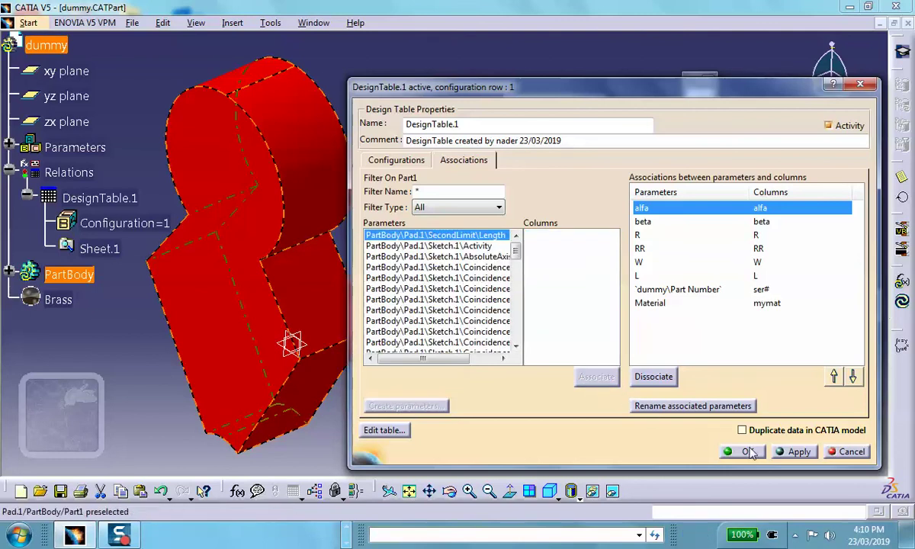
# - Show the design table's configurations beside the part and apply the current dummy row
pyautogui.click(398, 160)
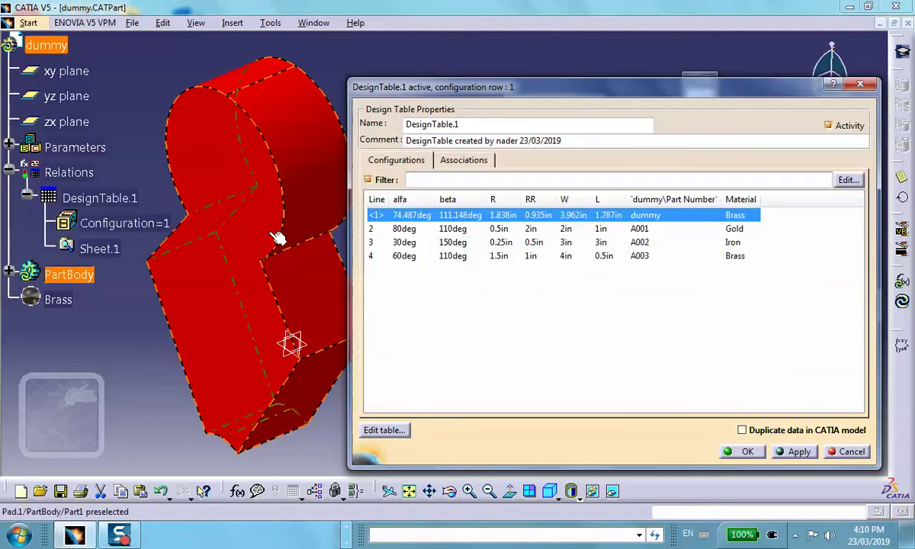
pyautogui.moveTo(491, 88); pyautogui.dragTo(625, 84)
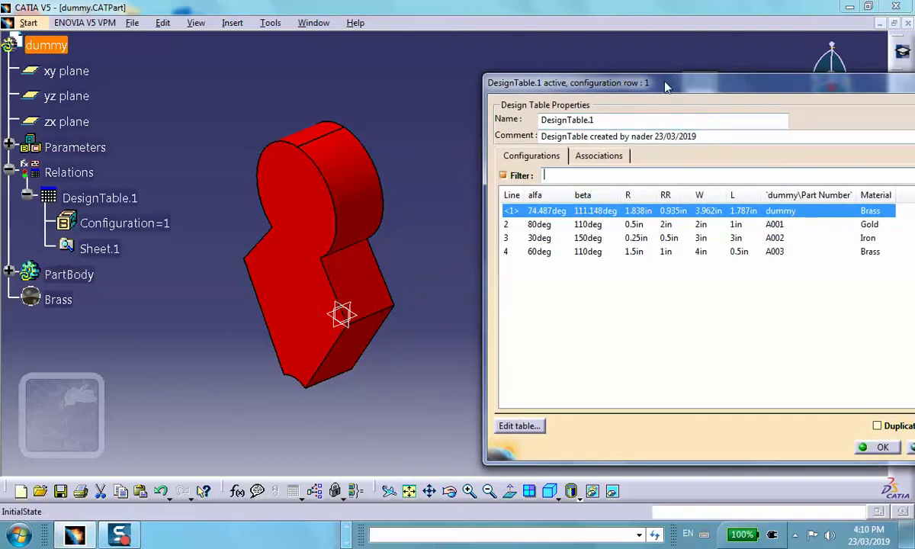
pyautogui.moveTo(623, 75); pyautogui.dragTo(548, 60)
pyautogui.click(852, 432)
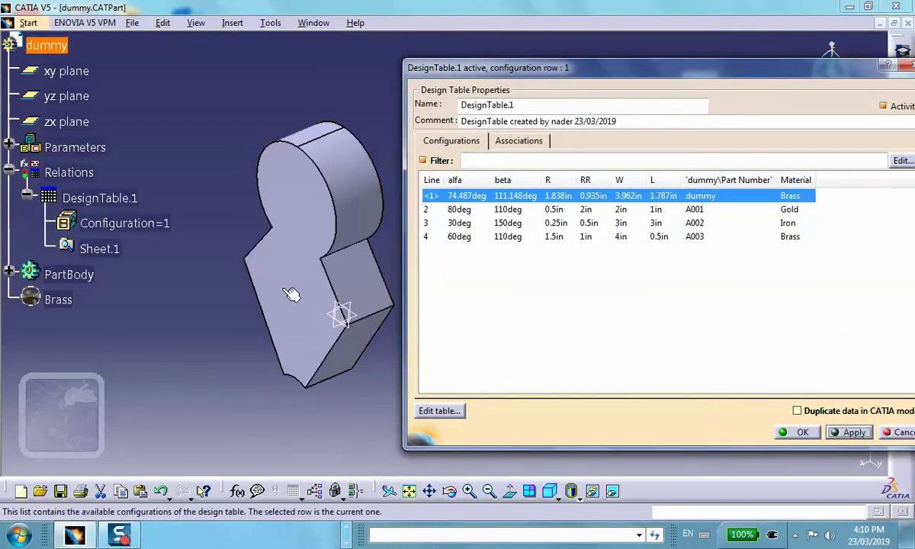
pyautogui.click(122, 223)
pyautogui.click(69, 274)
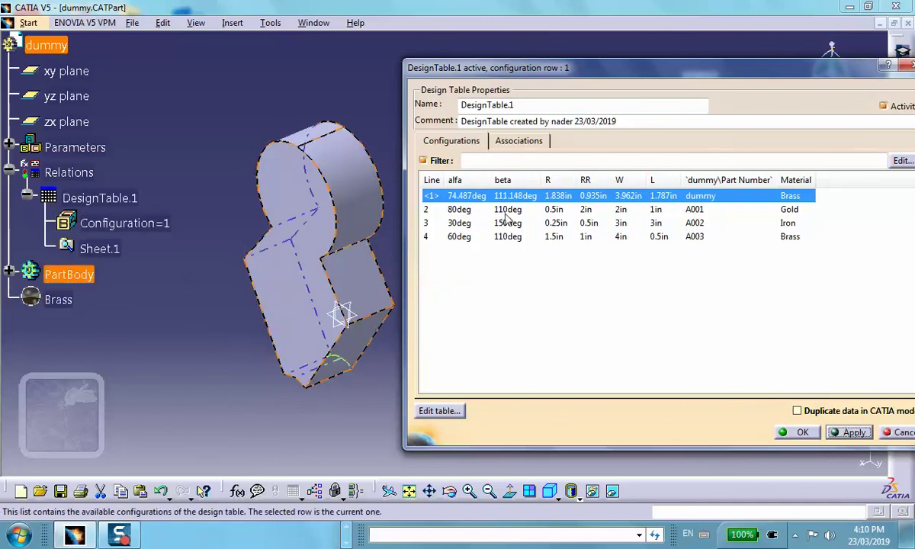
# - Apply the A001, A002 and A003 configurations to the part one after another to test the design table
pyautogui.click(472, 209)
pyautogui.click(853, 432)
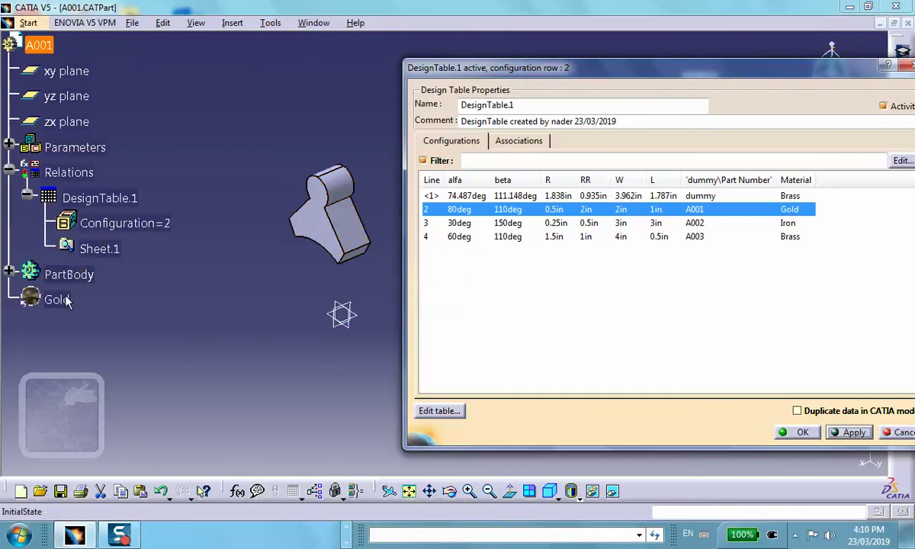
pyautogui.click(528, 223)
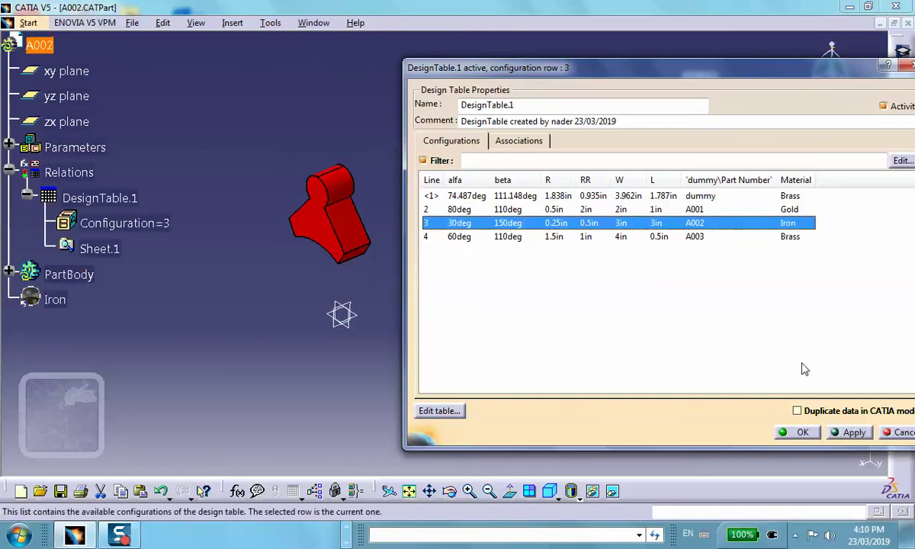
pyautogui.click(849, 432)
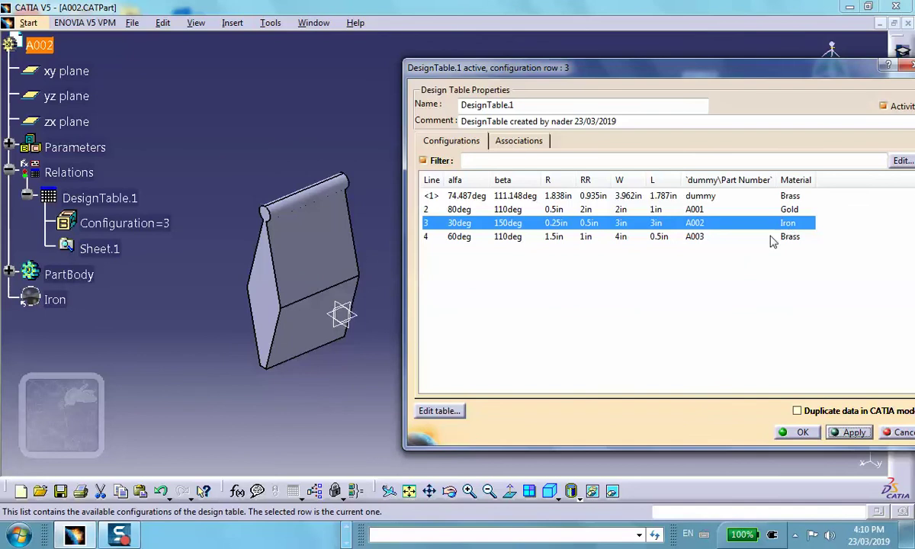
pyautogui.click(690, 236)
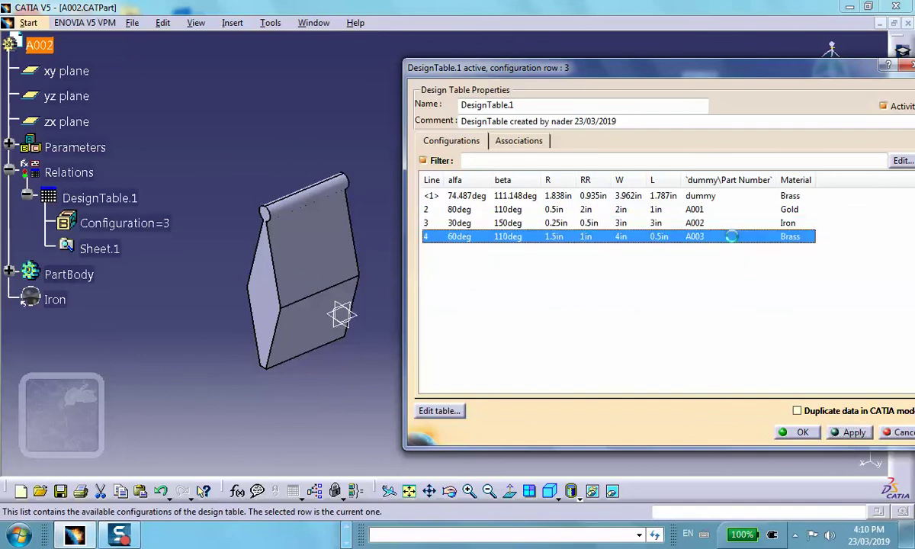
pyautogui.click(843, 432)
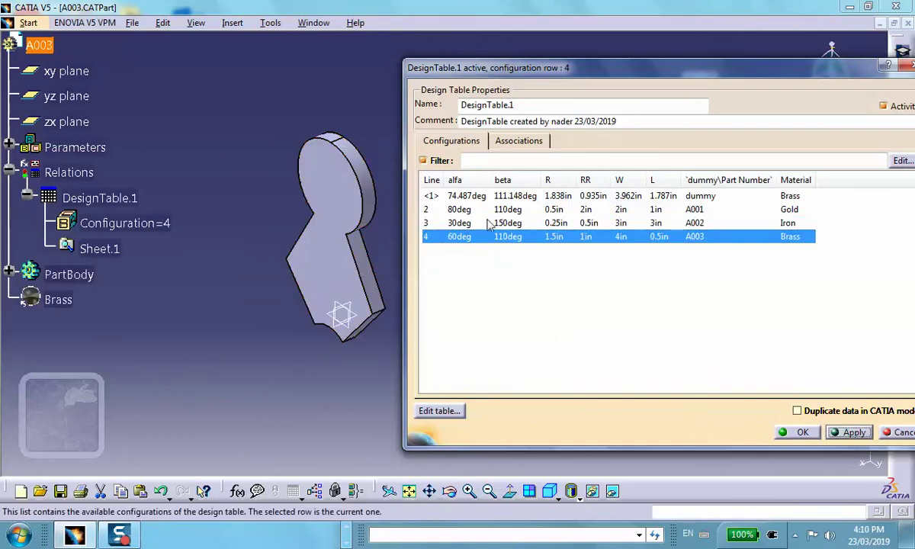
# - Move the Part Number and ser# association to the first place in the design table's association list
pyautogui.click(519, 141)
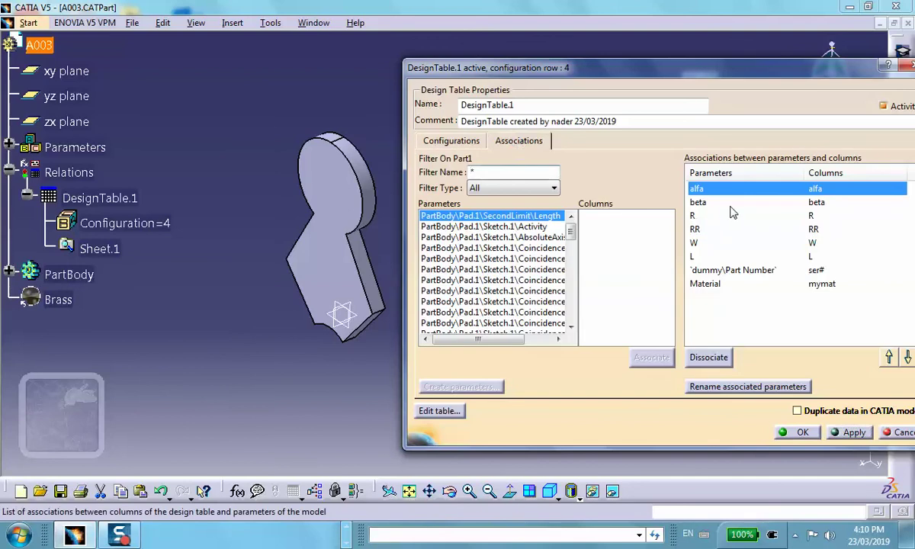
pyautogui.click(714, 271)
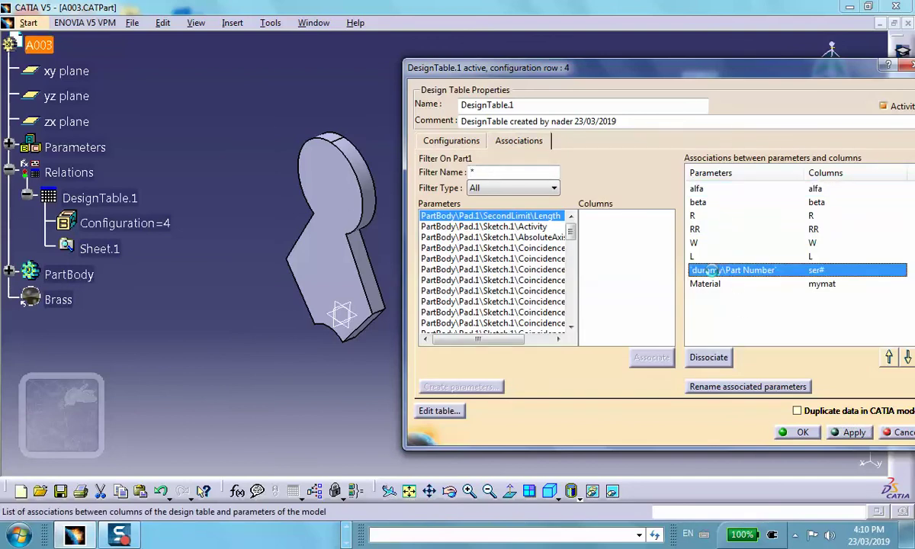
pyautogui.click(889, 358)
pyautogui.click(889, 357)
pyautogui.click(889, 358)
pyautogui.click(889, 358)
pyautogui.click(889, 358)
pyautogui.click(889, 358)
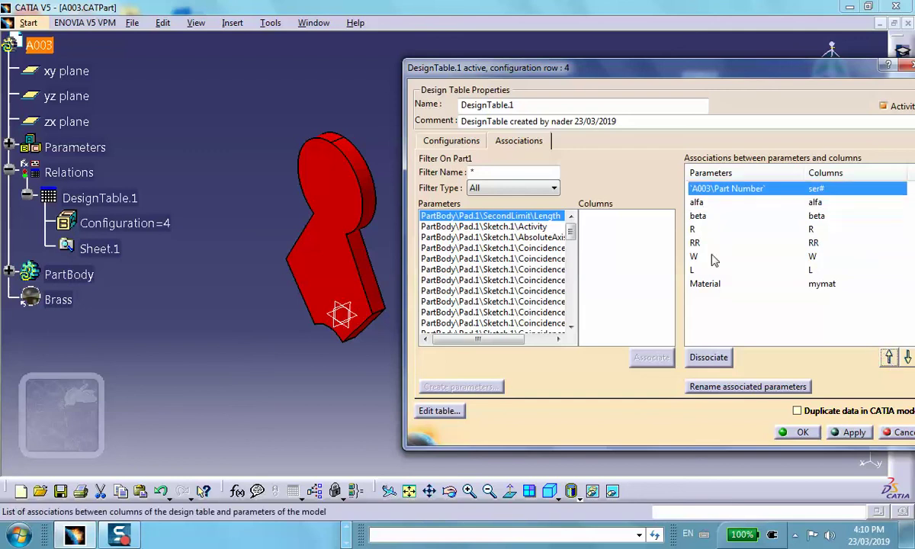
# - Move the Material and mymat association to second place, directly below the Part Number association
pyautogui.click(706, 284)
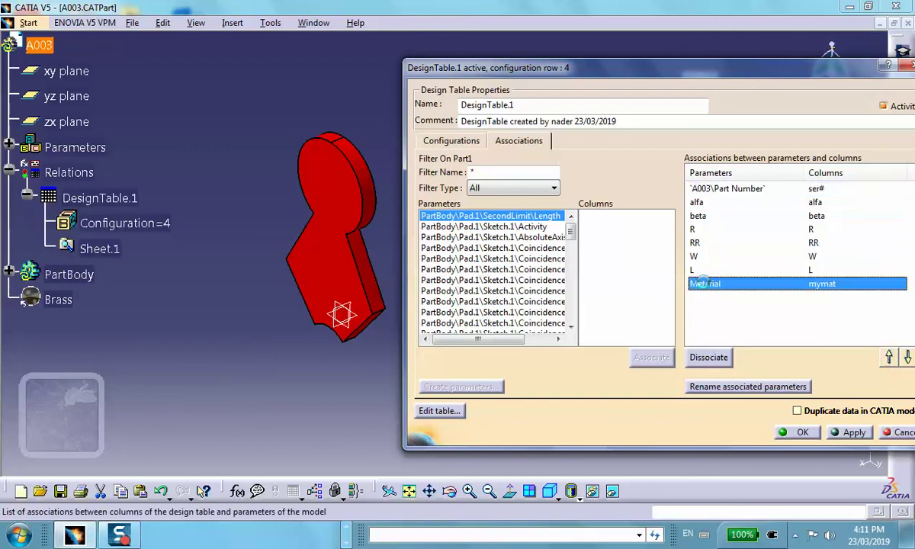
pyautogui.click(890, 357)
pyautogui.click(889, 358)
pyautogui.click(889, 357)
pyautogui.click(889, 358)
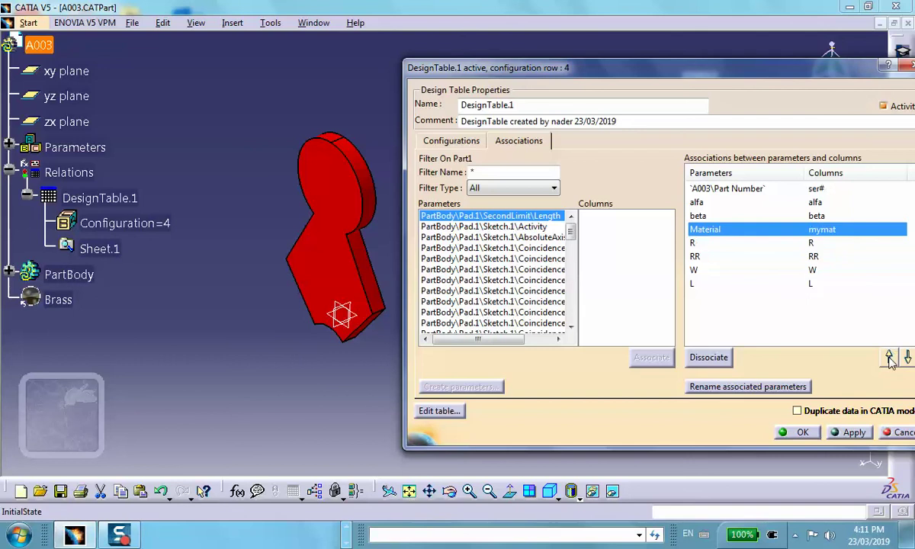
pyautogui.click(890, 358)
pyautogui.click(890, 357)
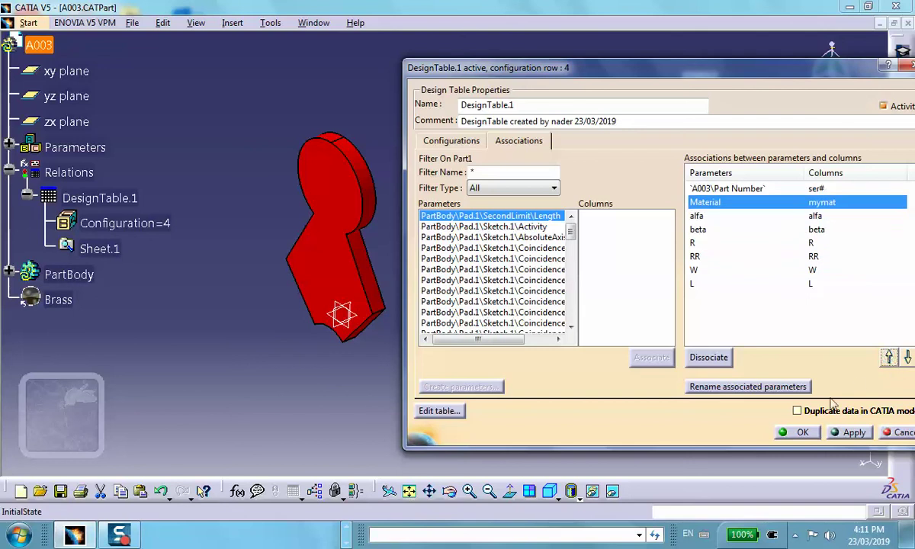
# - Show the reordered configurations beside the part and apply the design table with row A003
pyautogui.click(452, 141)
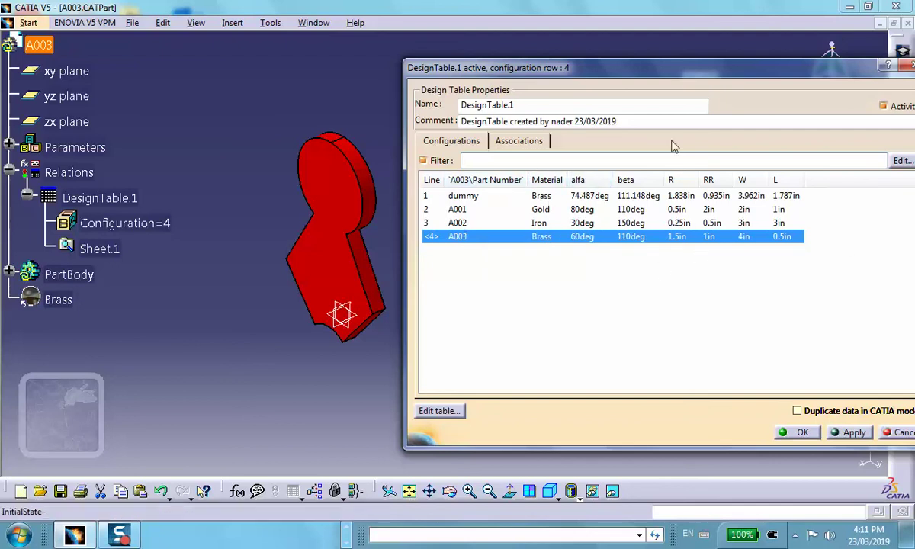
pyautogui.moveTo(645, 70); pyautogui.dragTo(583, 57)
pyautogui.moveTo(219, 131); pyautogui.dragTo(151, 114, button='middle')
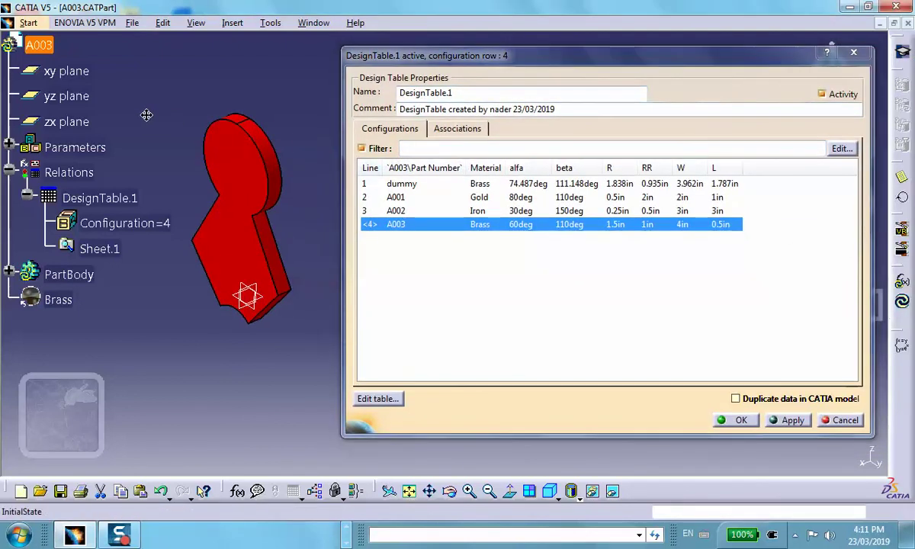
pyautogui.click(788, 420)
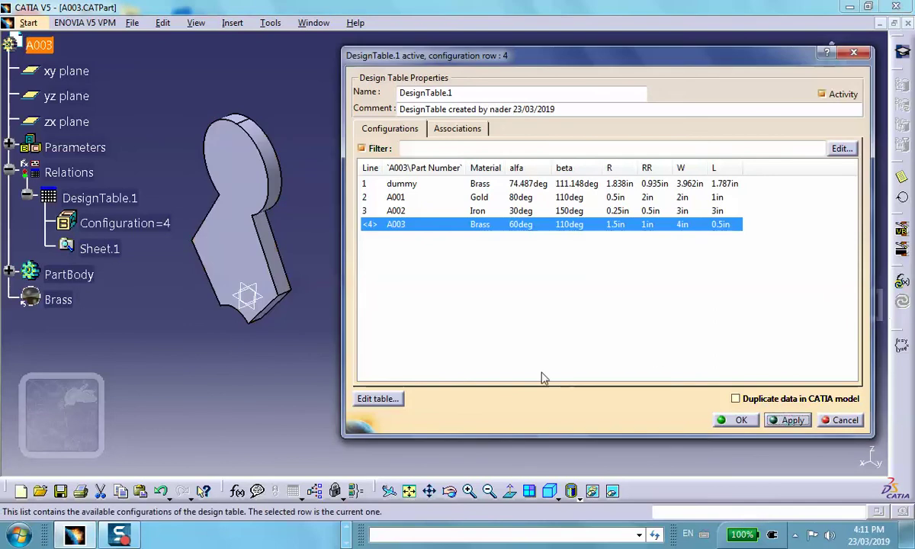
# - Open the design table's DesignTable1.xls workbook in Excel and delete the dummy row
pyautogui.click(369, 398)
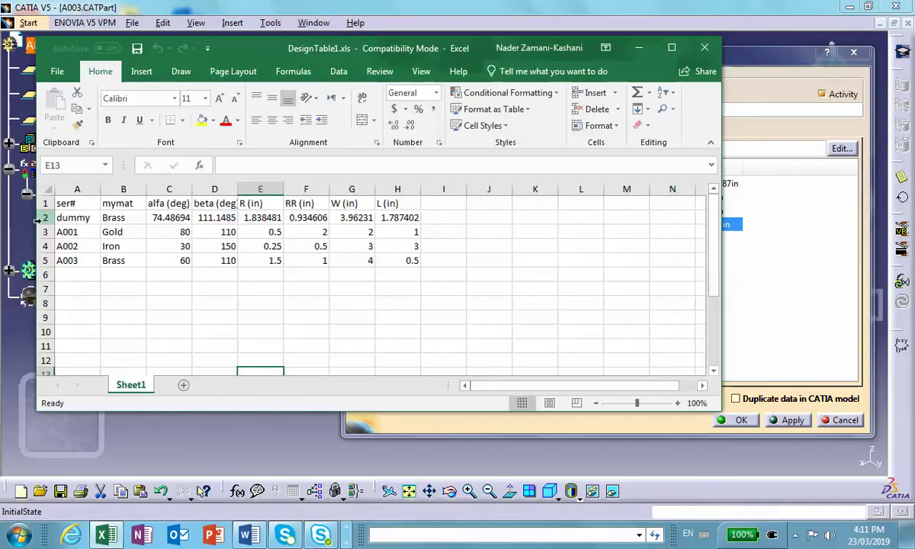
pyautogui.click(43, 218)
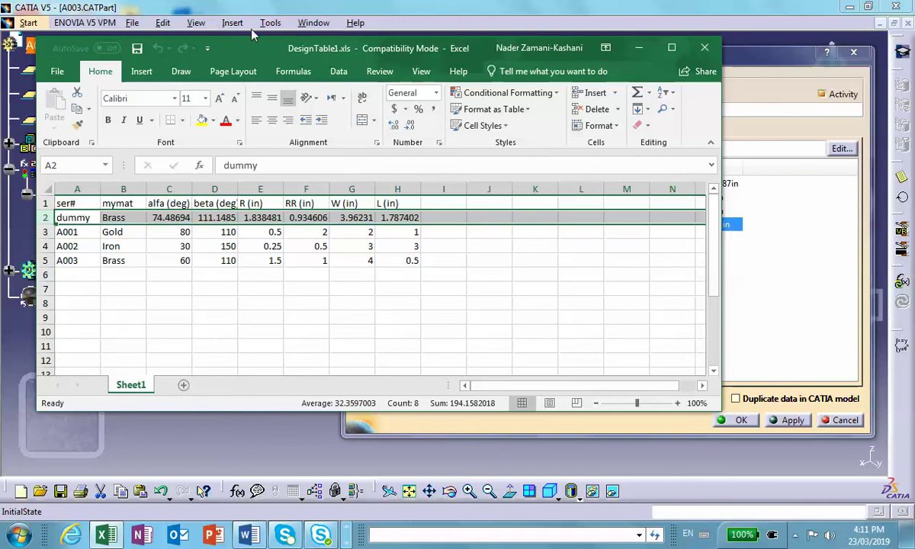
pyautogui.moveTo(242, 49); pyautogui.dragTo(270, 13)
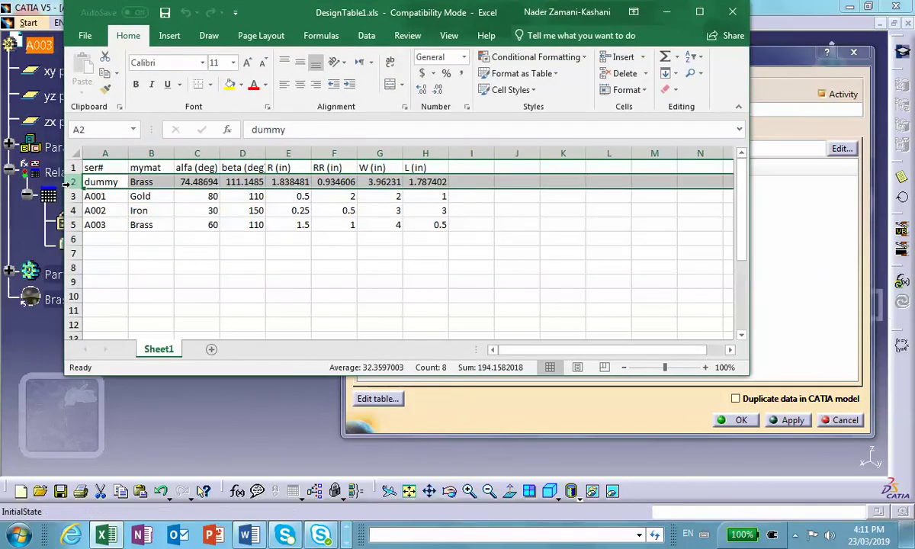
pyautogui.rightClick(67, 183)
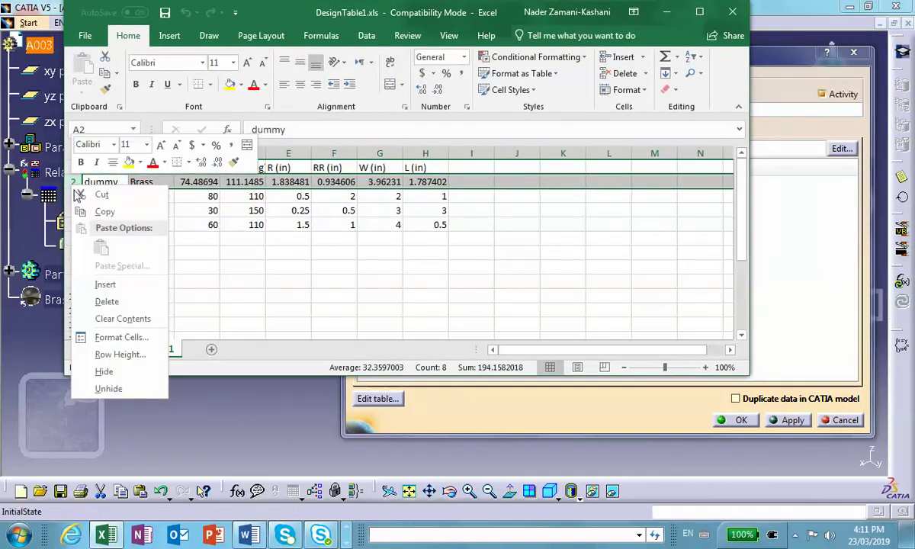
pyautogui.click(102, 300)
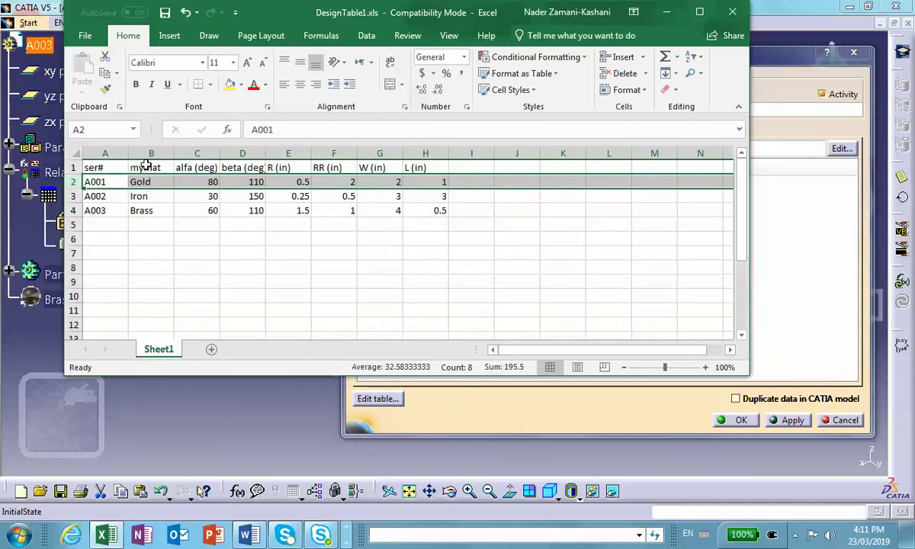
# - Save and close DesignTable1.xls, returning to CATIA, and dismiss the synchronization report
pyautogui.click(164, 12)
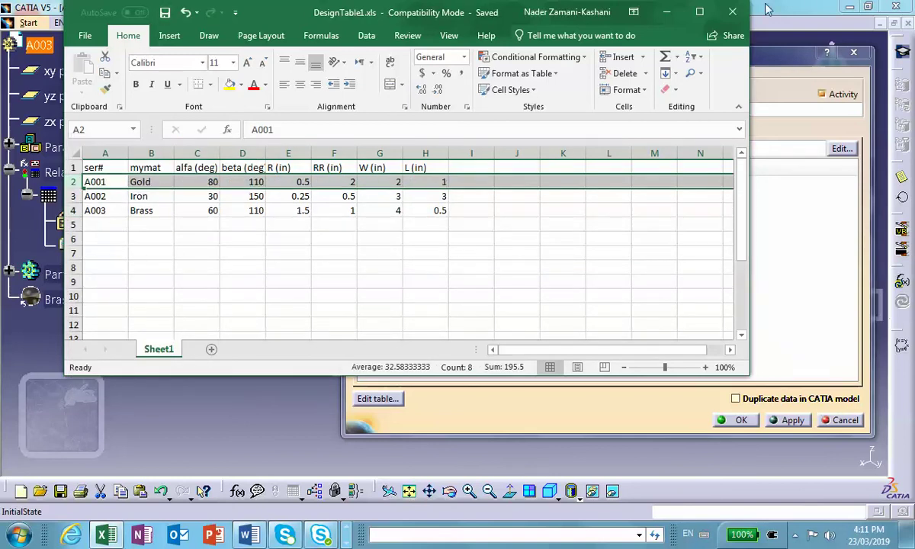
pyautogui.click(734, 13)
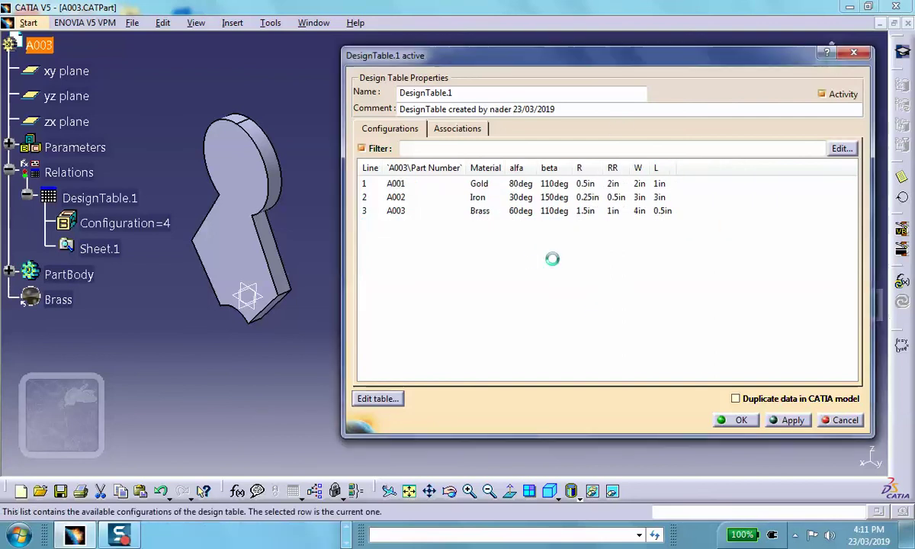
pyautogui.click(850, 482)
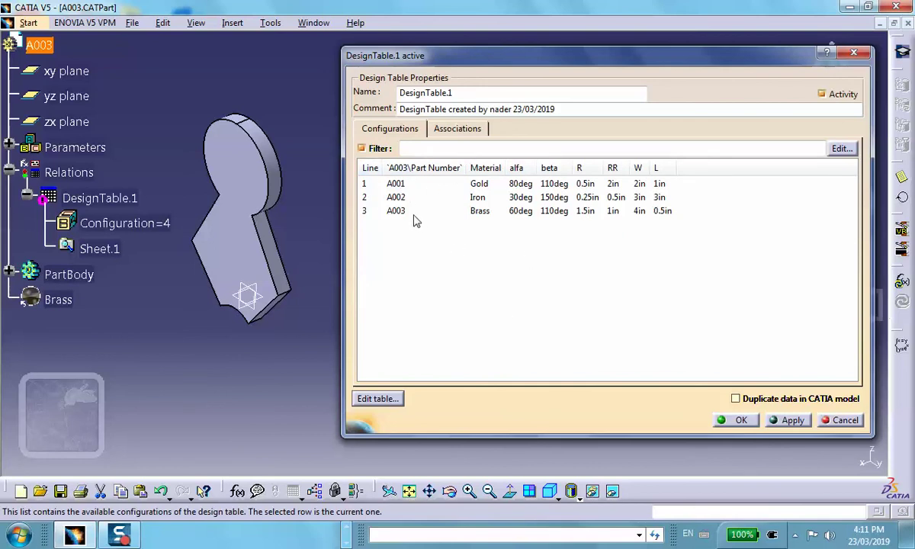
# - Try to confirm the design table without a chosen row, and test the A002 and A003 configurations on the part
pyautogui.click(741, 420)
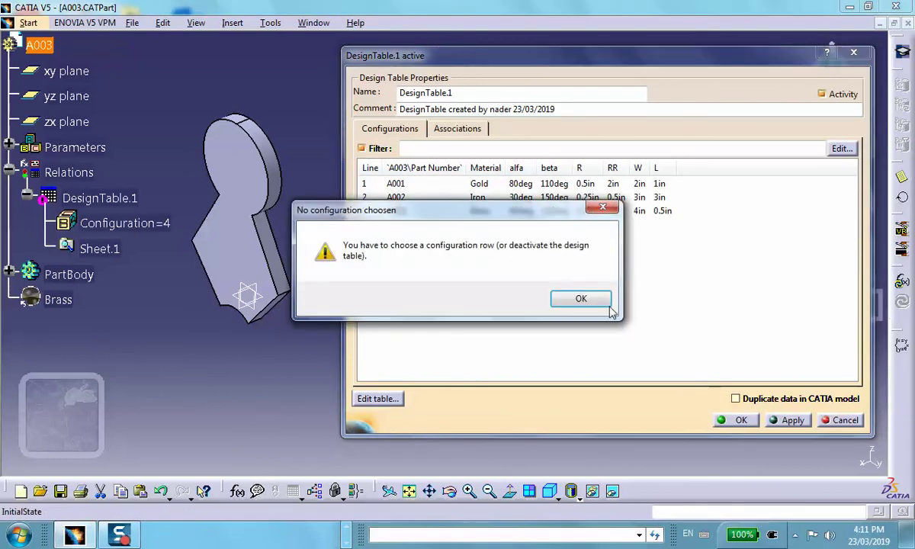
pyautogui.click(584, 302)
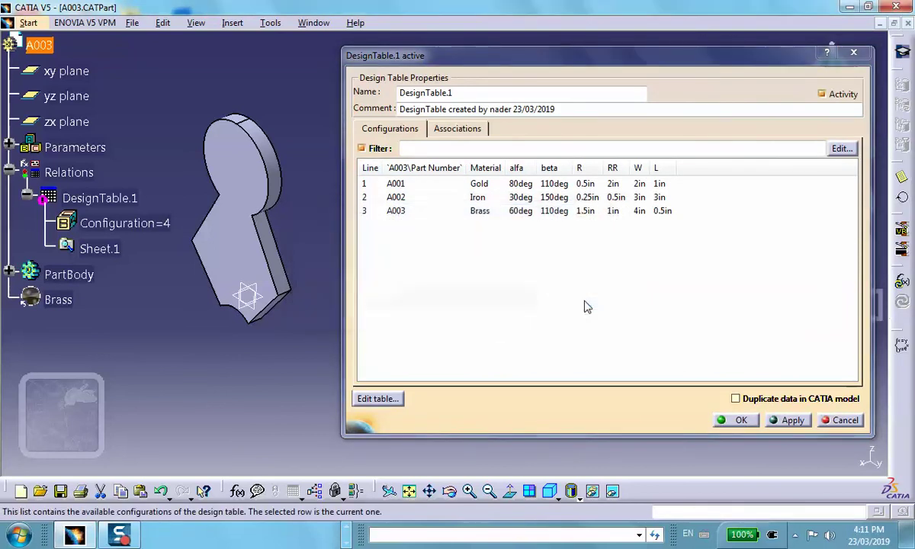
pyautogui.click(488, 202)
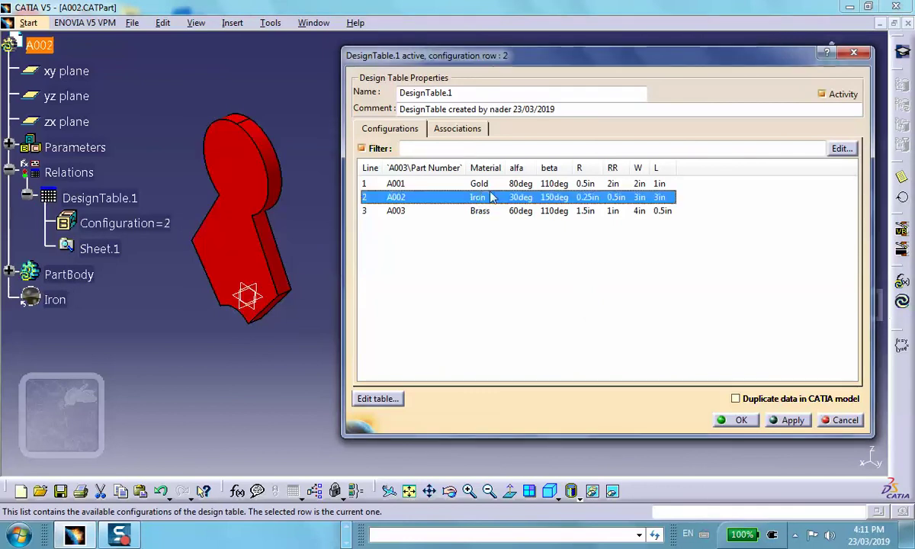
pyautogui.click(789, 420)
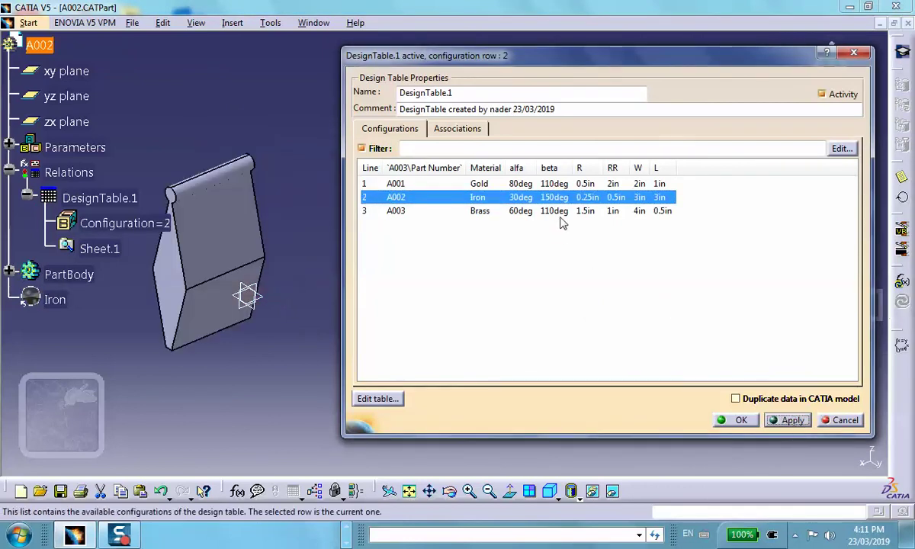
pyautogui.click(549, 211)
pyautogui.click(789, 420)
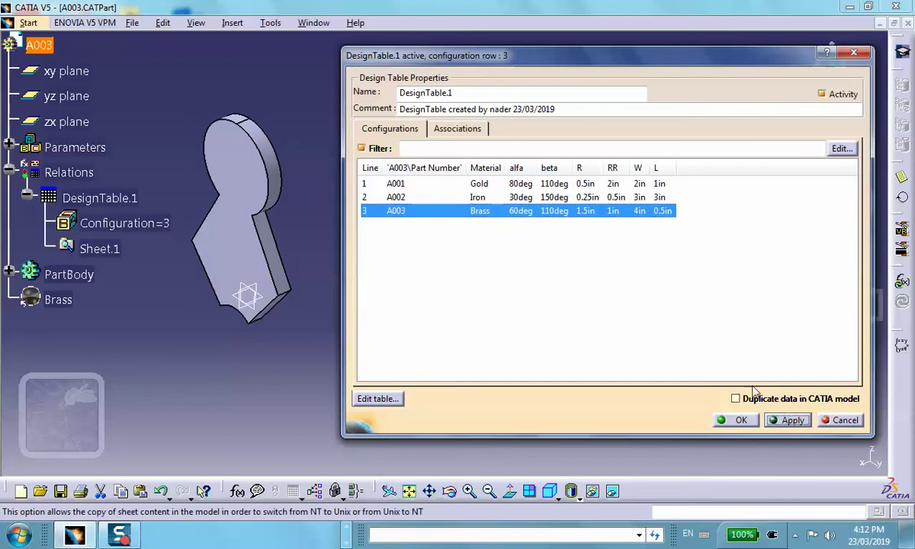
# - Apply the A001 configuration to the part and confirm the design table
pyautogui.click(563, 184)
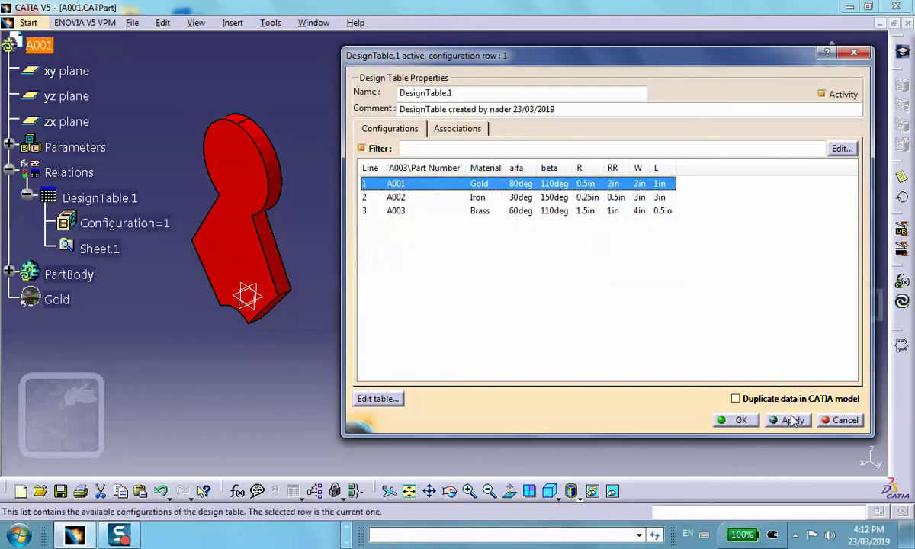
pyautogui.click(790, 419)
pyautogui.click(737, 420)
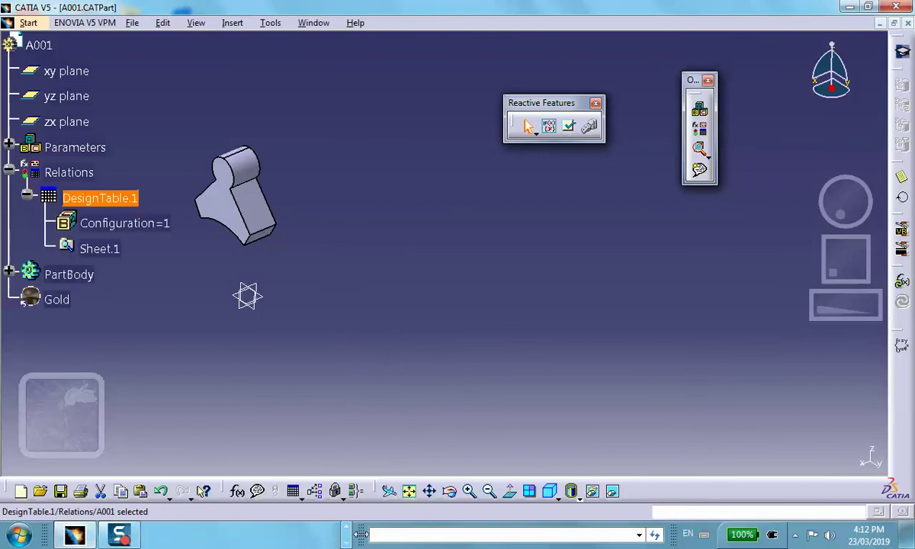
# - Switch to the Word assignment to review the Problem 2 table and drawing
pyautogui.moveTo(360, 535); pyautogui.dragTo(432, 534)
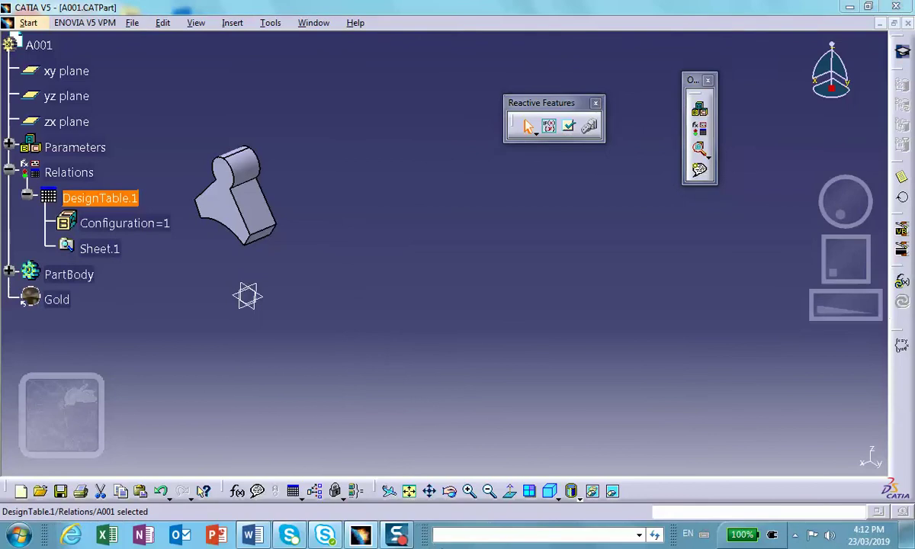
pyautogui.click(250, 536)
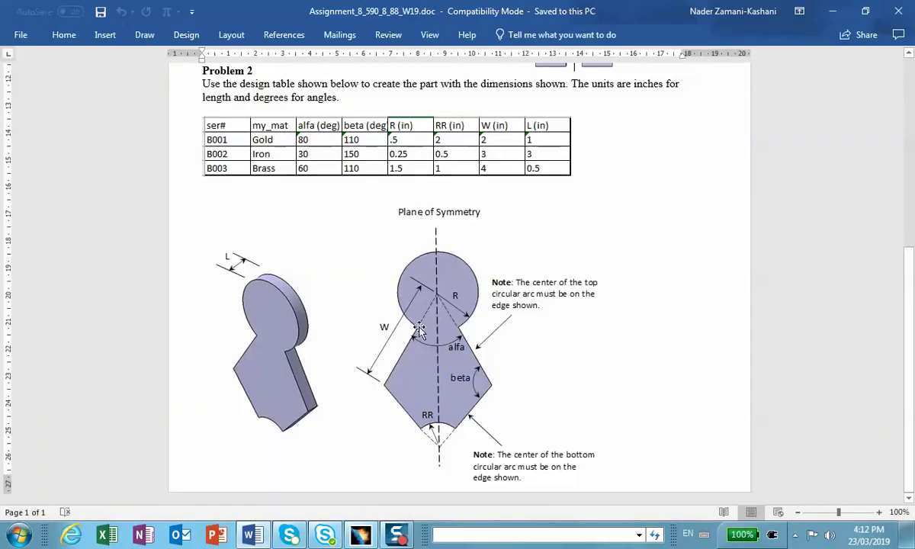